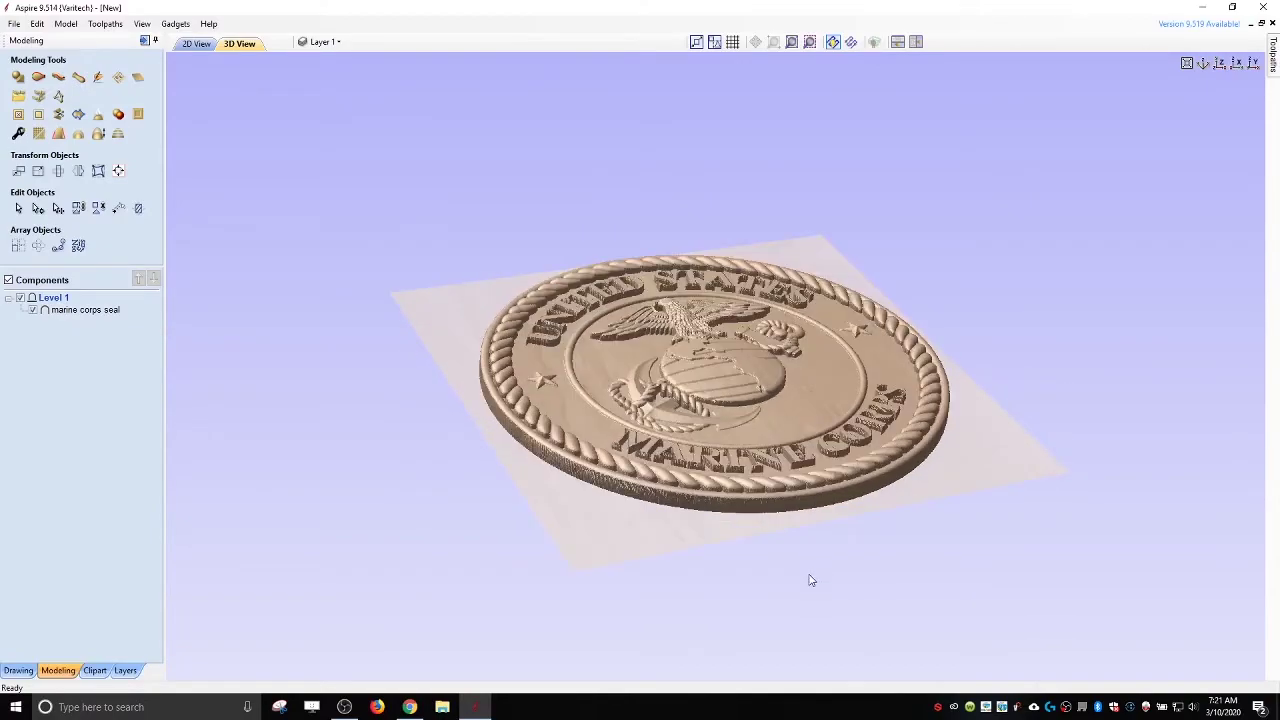
- Keep the toolpath operations permanently displayed and review the job's material setup without changing it
drag(670, 487, 477, 301)
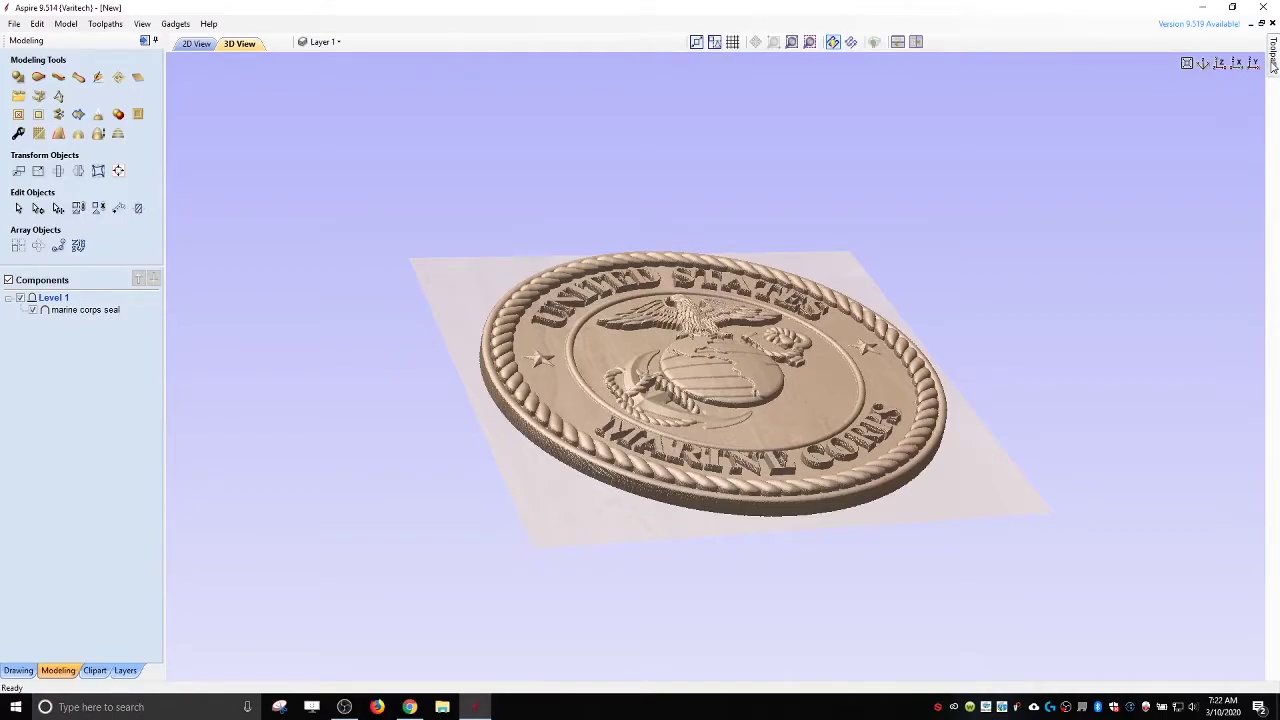
mouse_move(1273, 66)
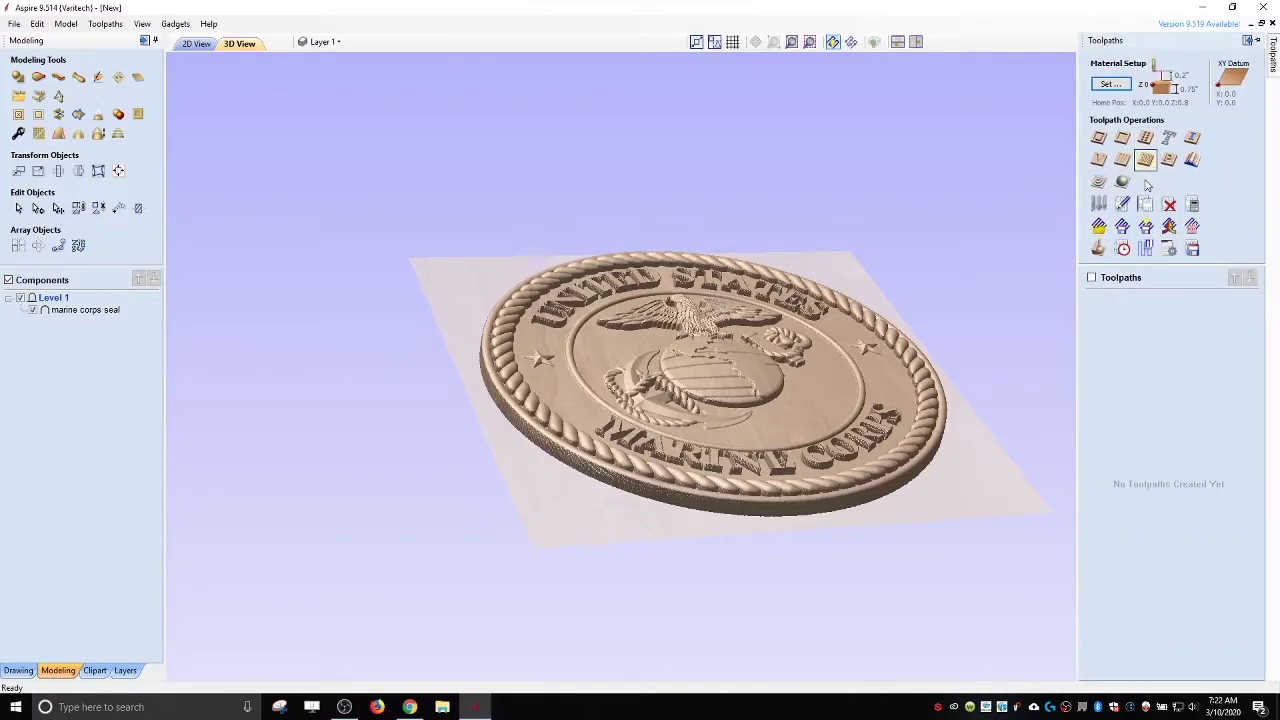
click(1257, 40)
click(1126, 84)
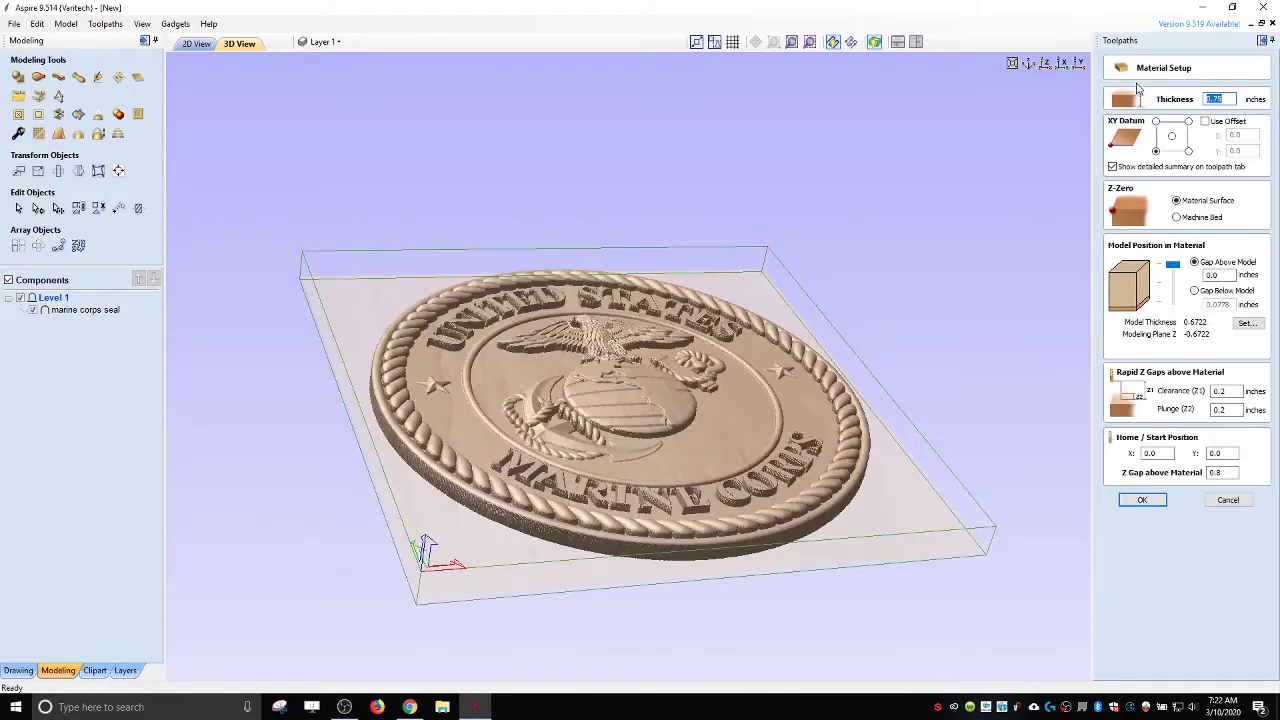
drag(875, 347, 560, 350)
click(1228, 499)
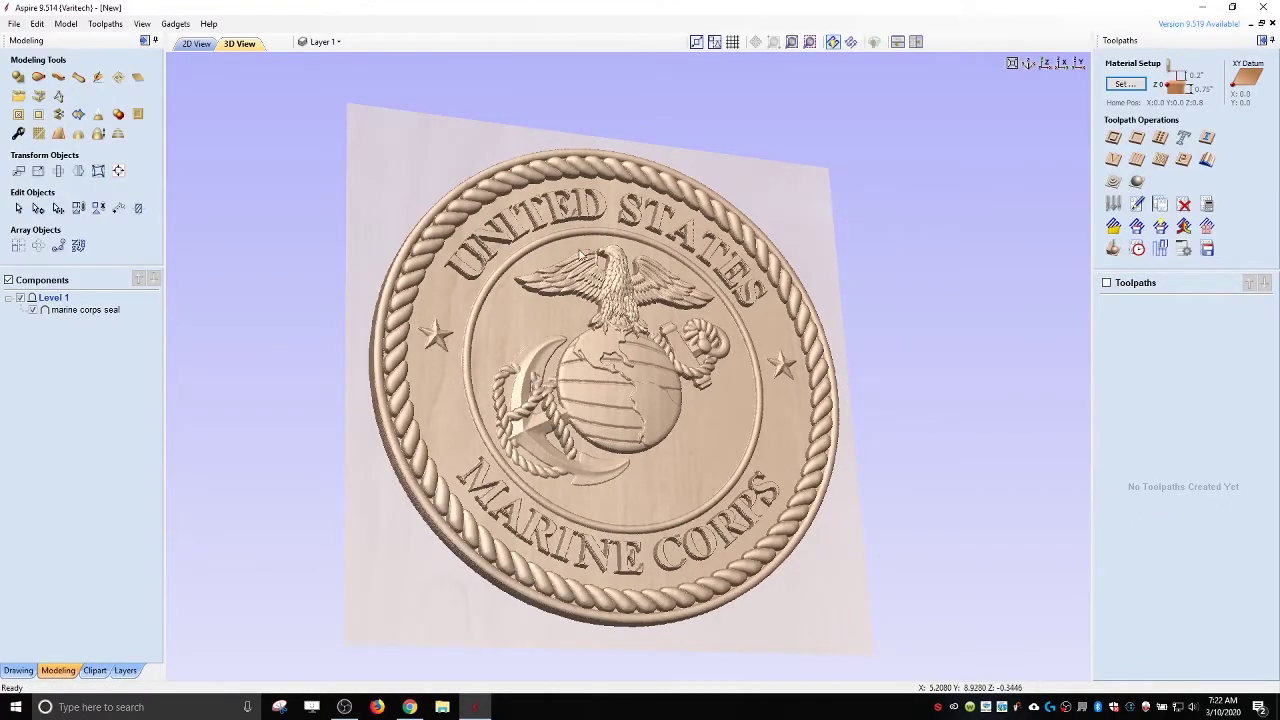
- Create a vector boundary around the marine corps seal component and show it in 2D
drag(549, 299, 663, 302)
click(193, 44)
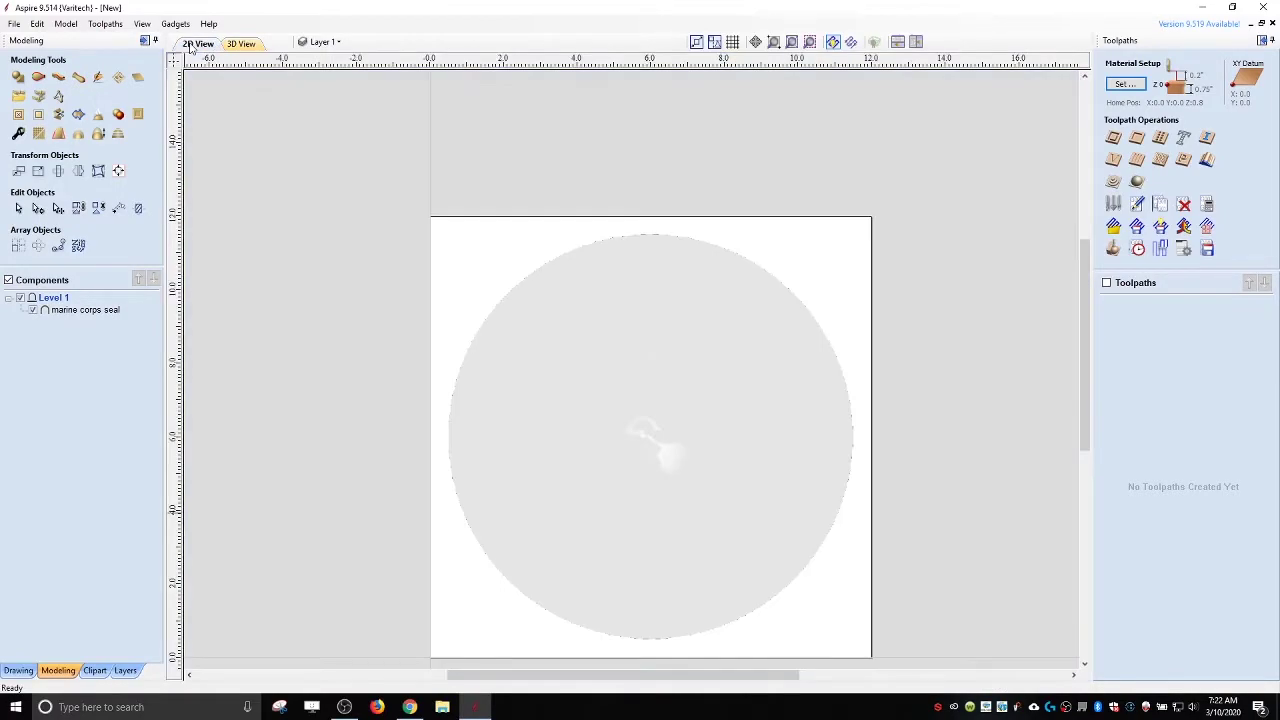
click(240, 44)
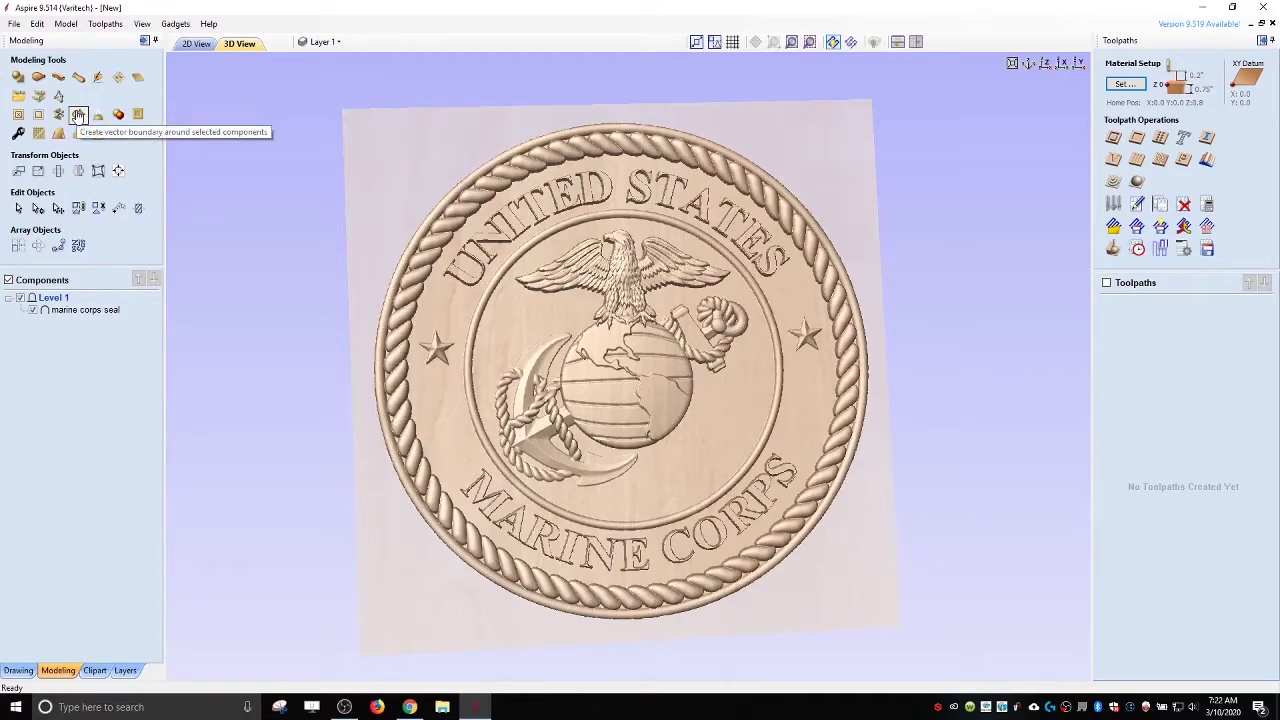
click(85, 309)
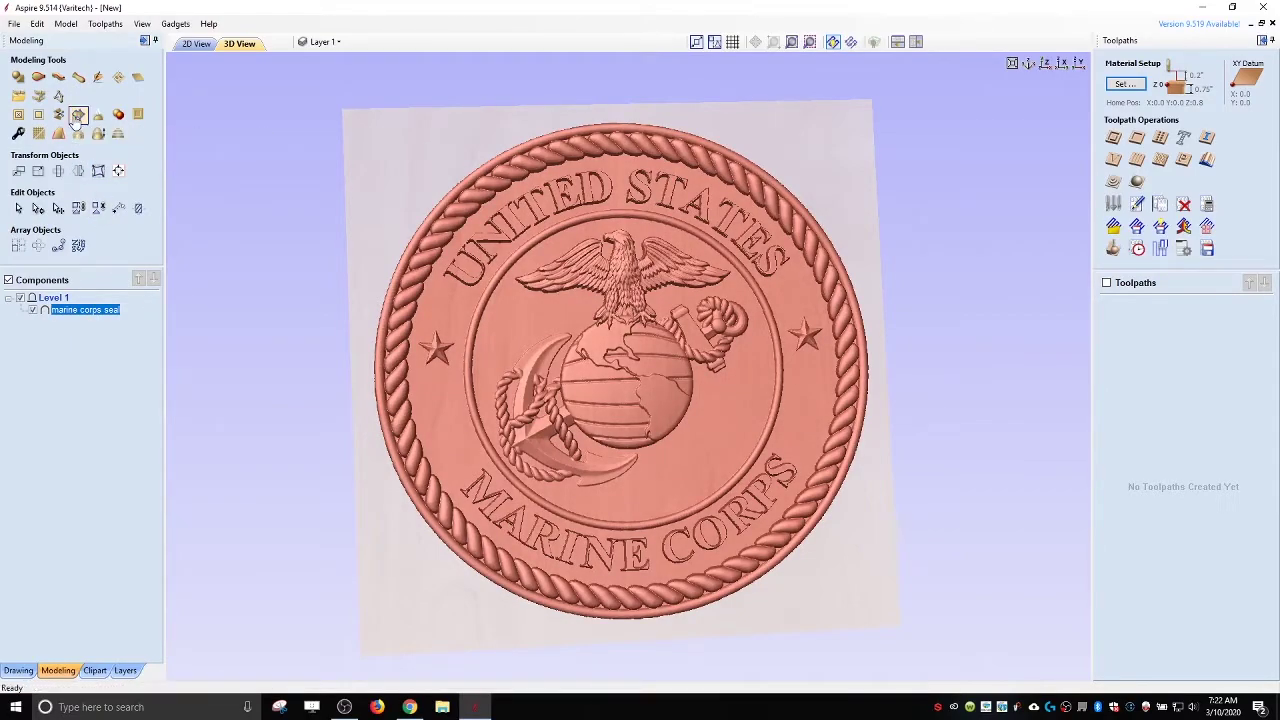
click(193, 44)
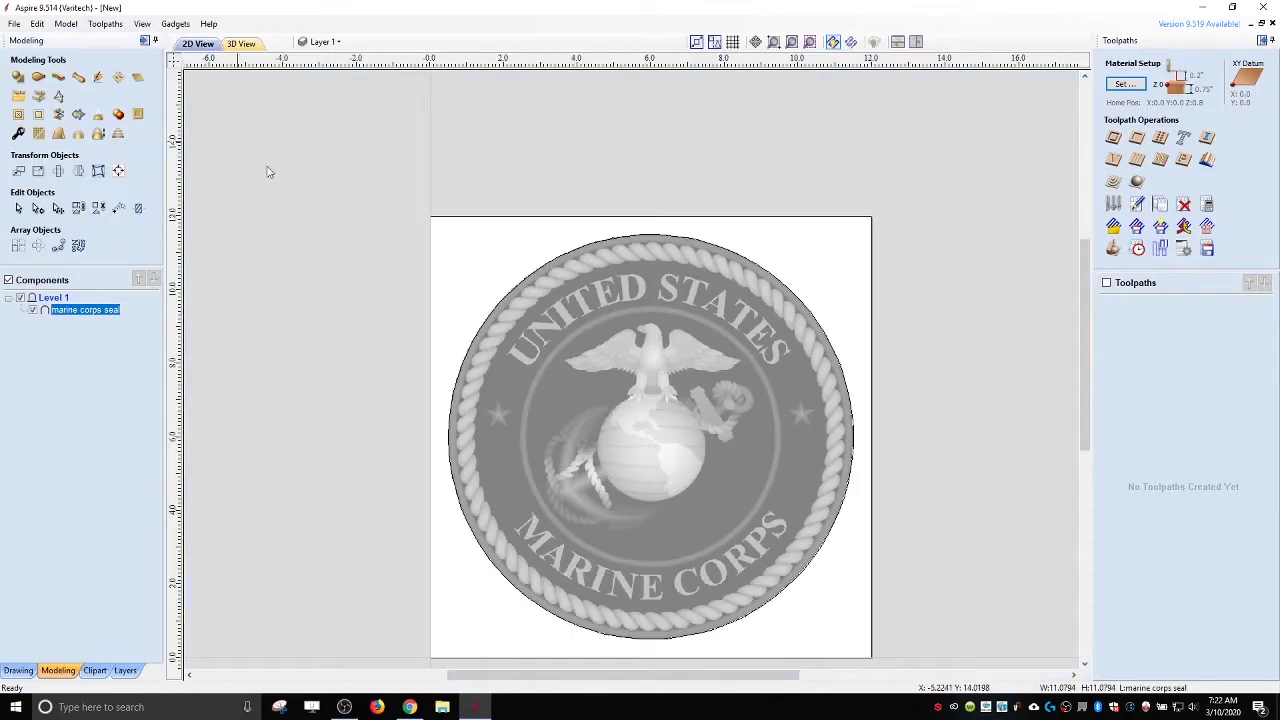
- Offset the seal's circular boundary vector outwards by 0.1 inches with sharp offset corners turned off
click(504, 300)
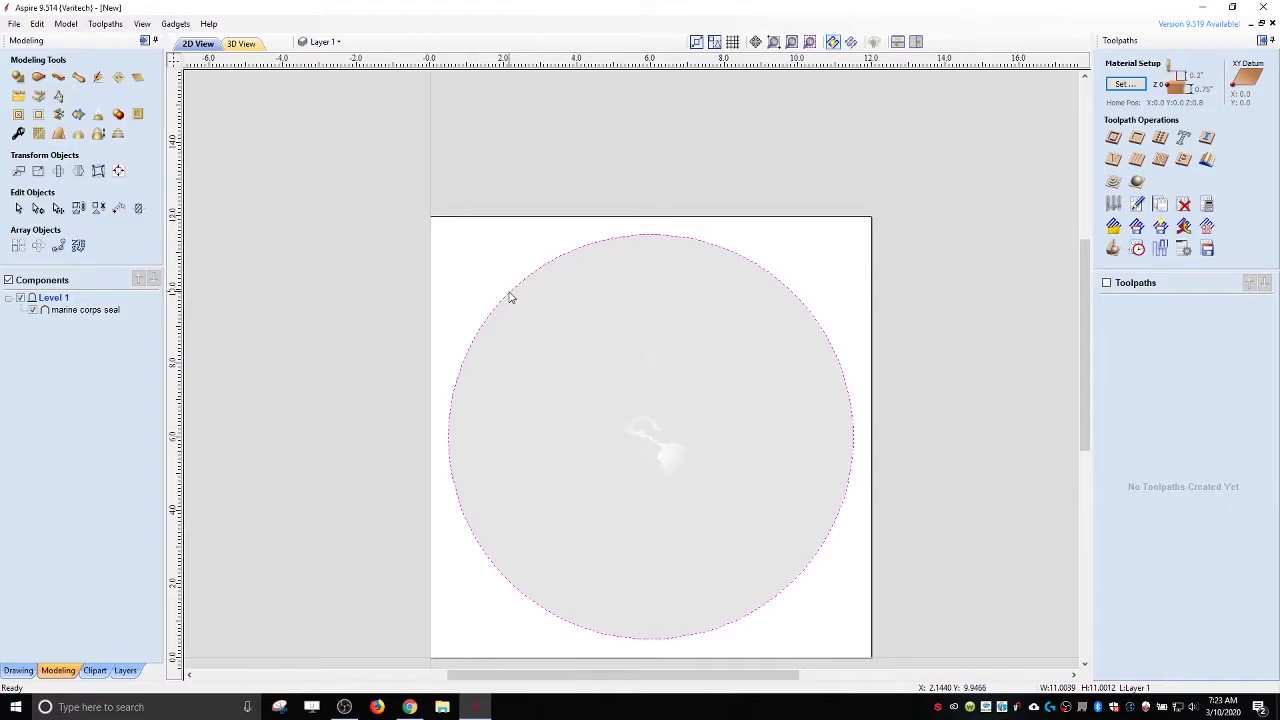
click(18, 669)
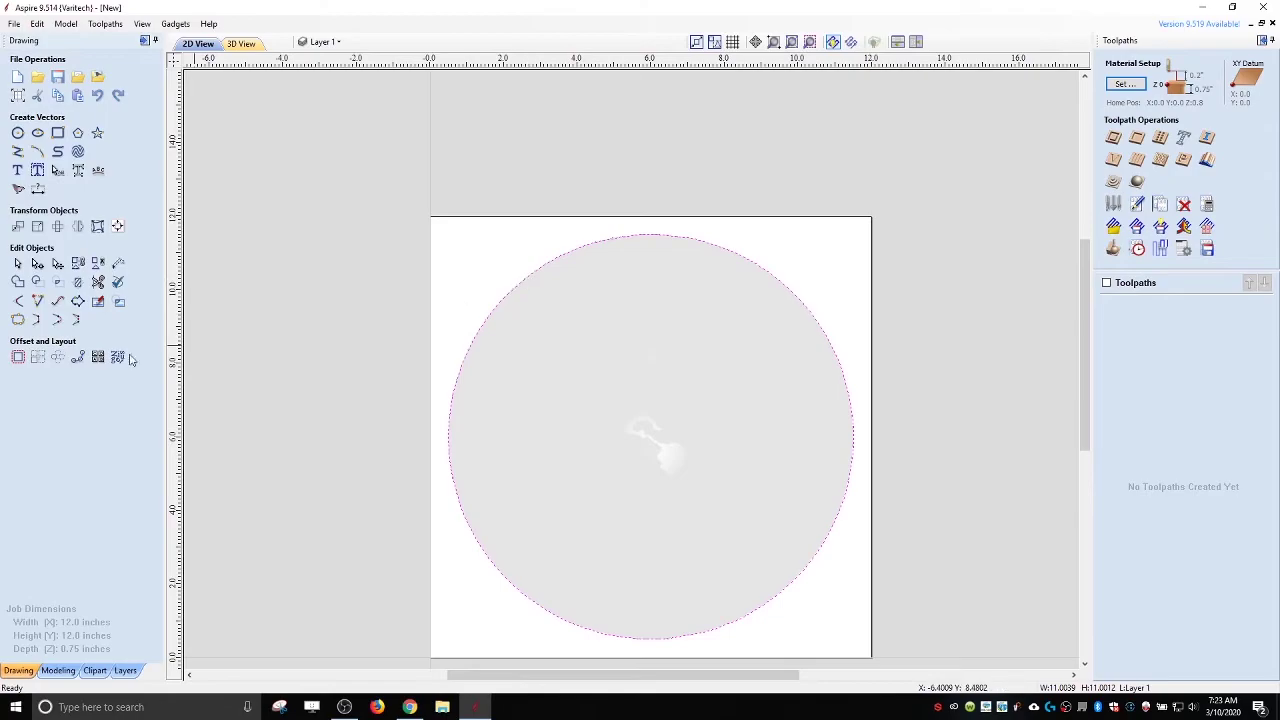
click(18, 357)
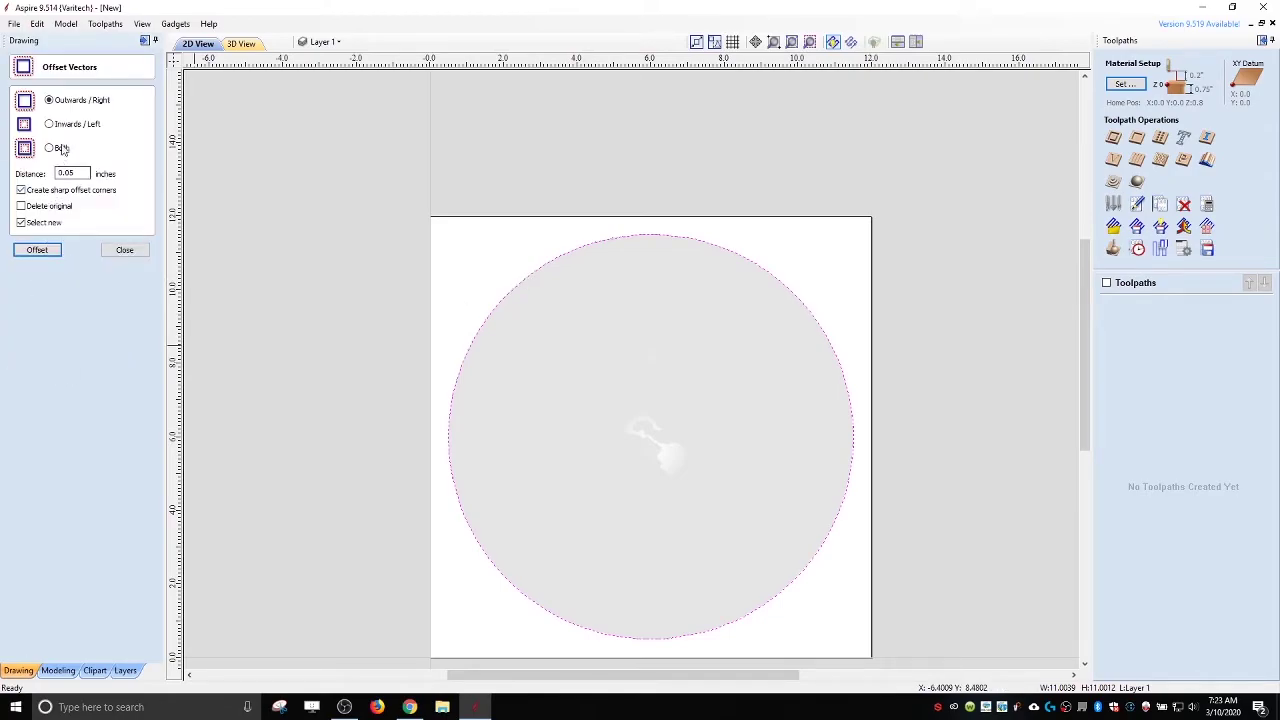
drag(67, 173, 103, 174)
text(1)
click(48, 192)
click(45, 250)
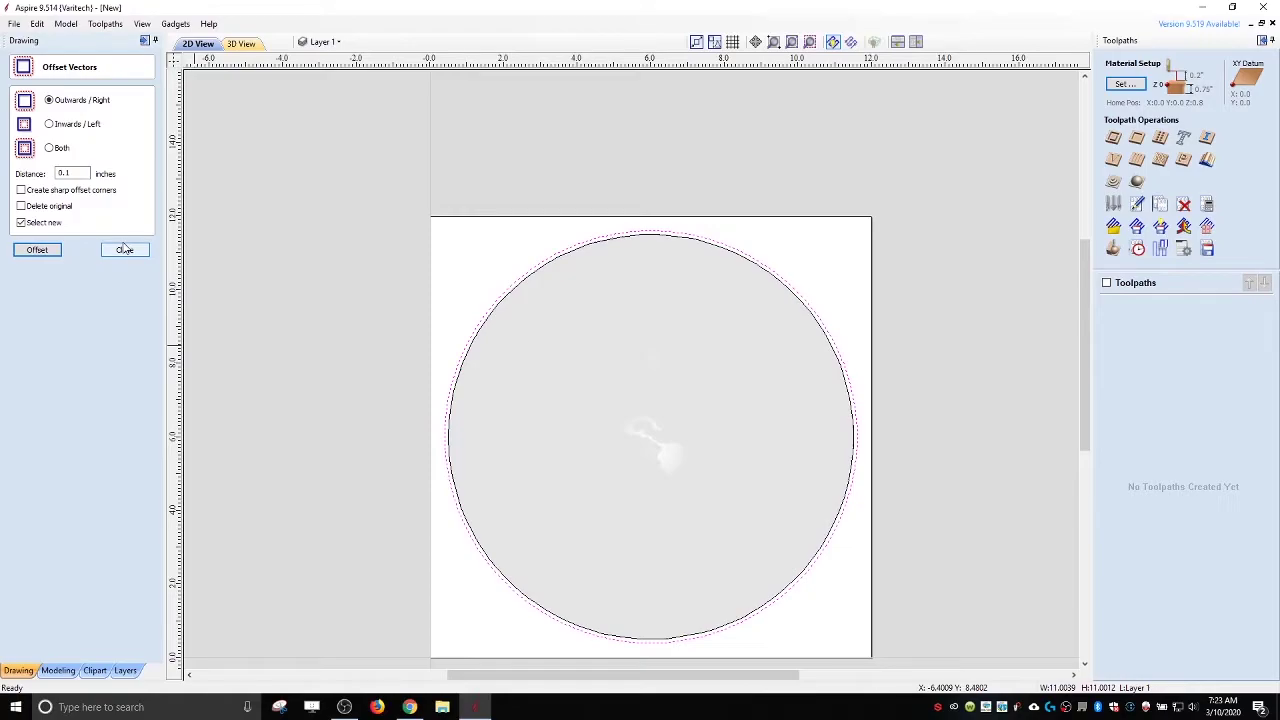
- Undo the 0.1 inch offset and offset the boundary vector outwards by 0.2 inches instead
double_click(67, 173)
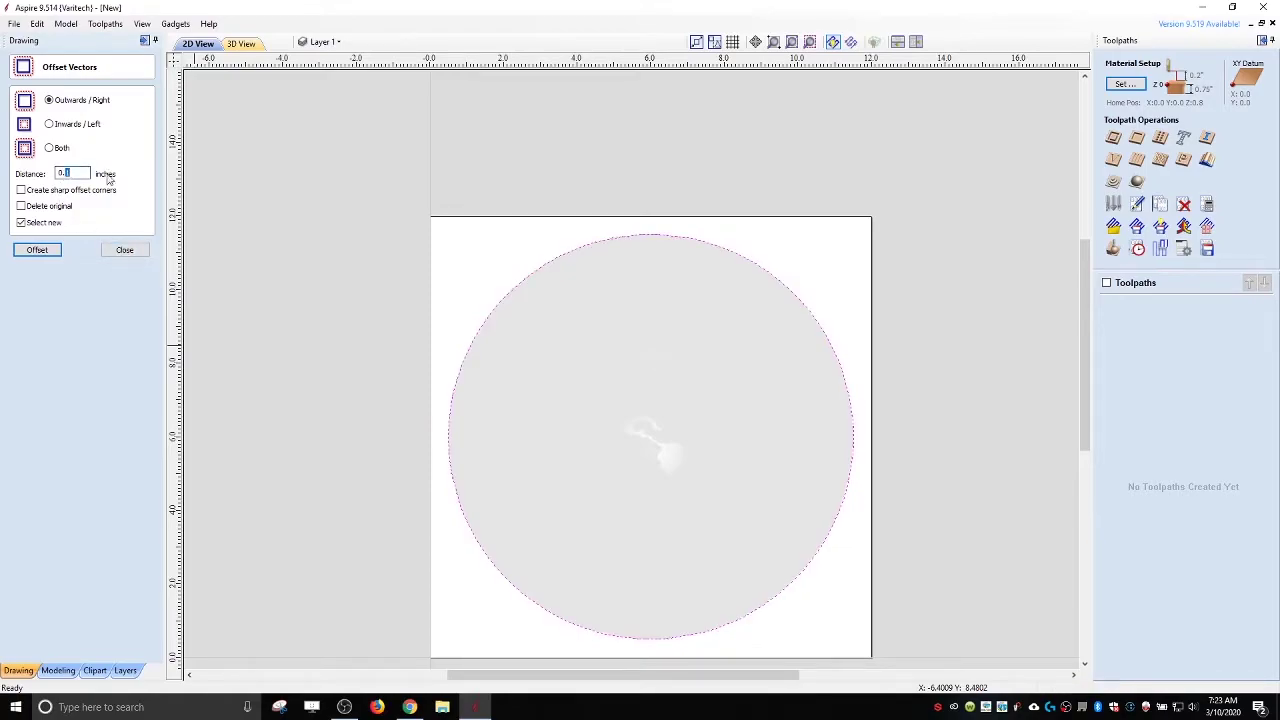
click(43, 250)
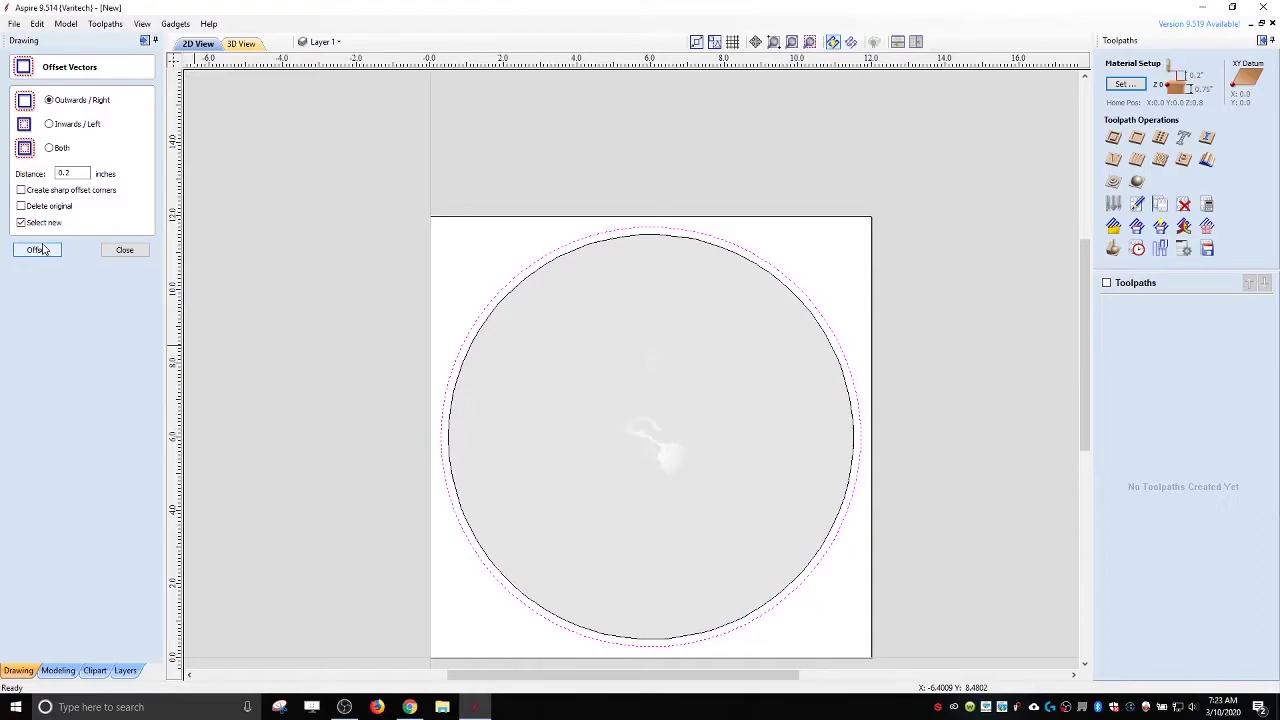
click(125, 250)
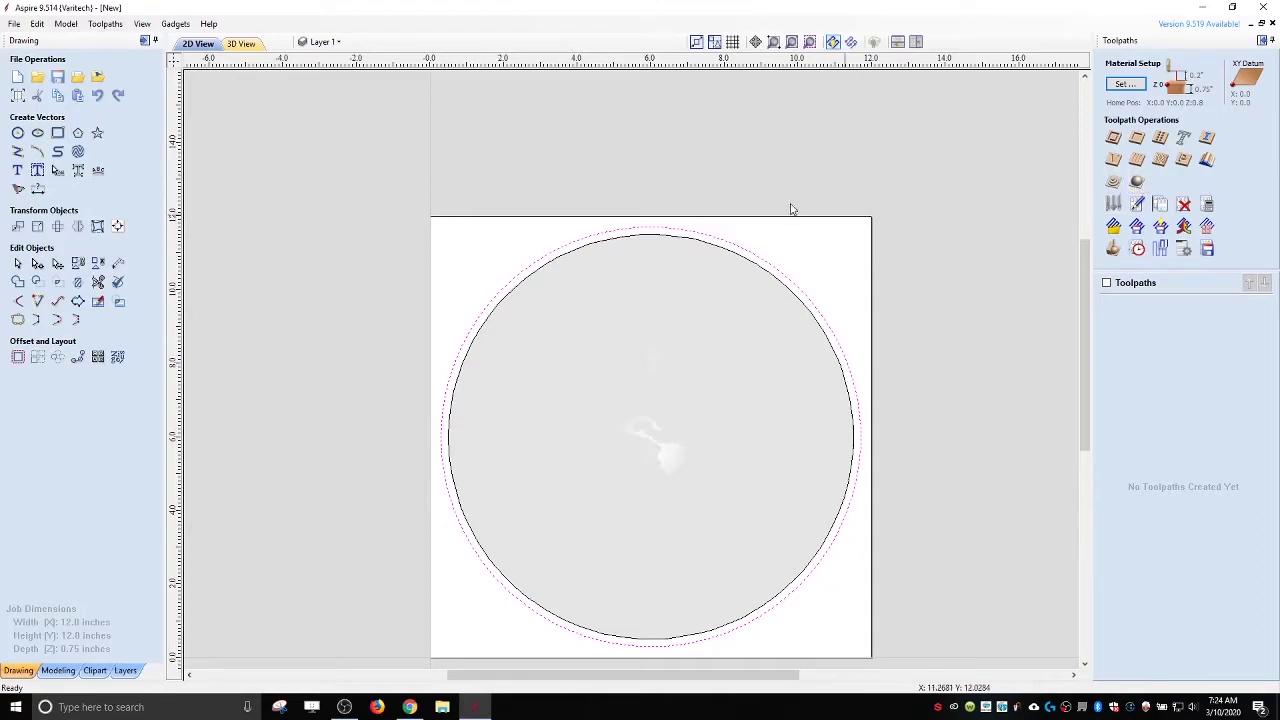
- Calculate a 3D roughing toolpath with the 0.25 inch end mill inside the selected offset vector, using the 3D Raster strategy along X
click(240, 44)
drag(493, 226, 654, 214)
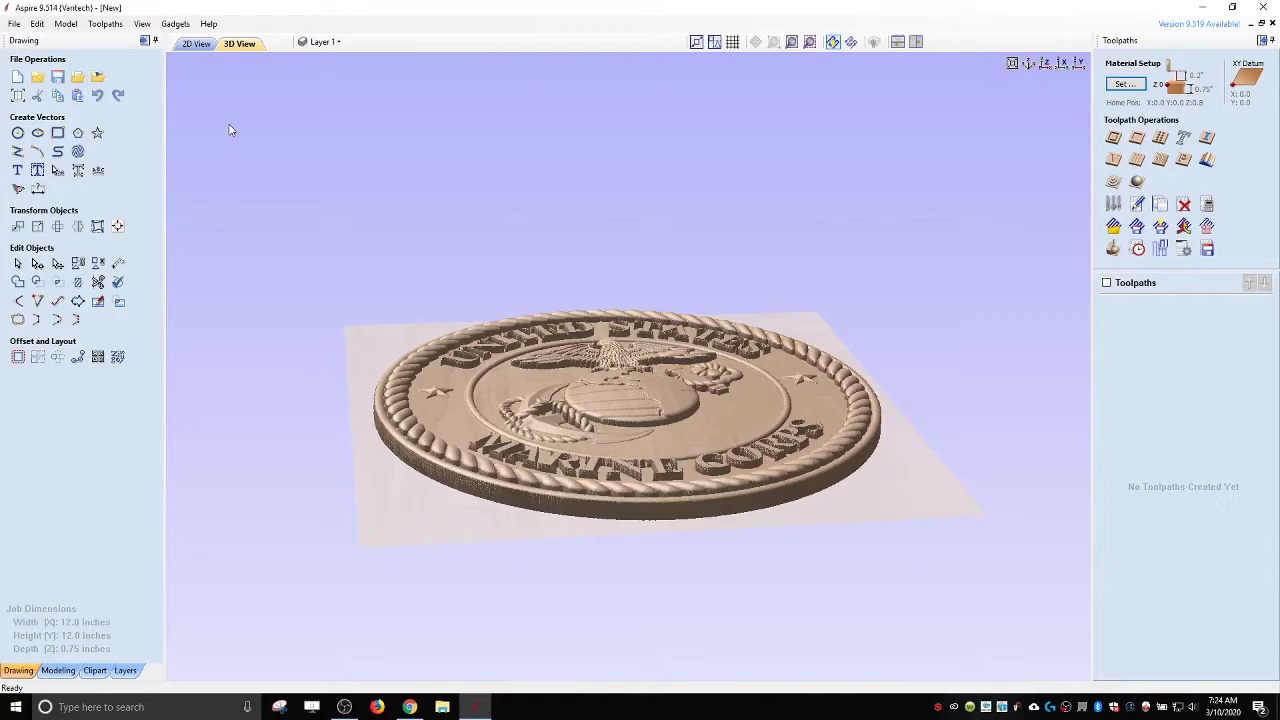
click(198, 44)
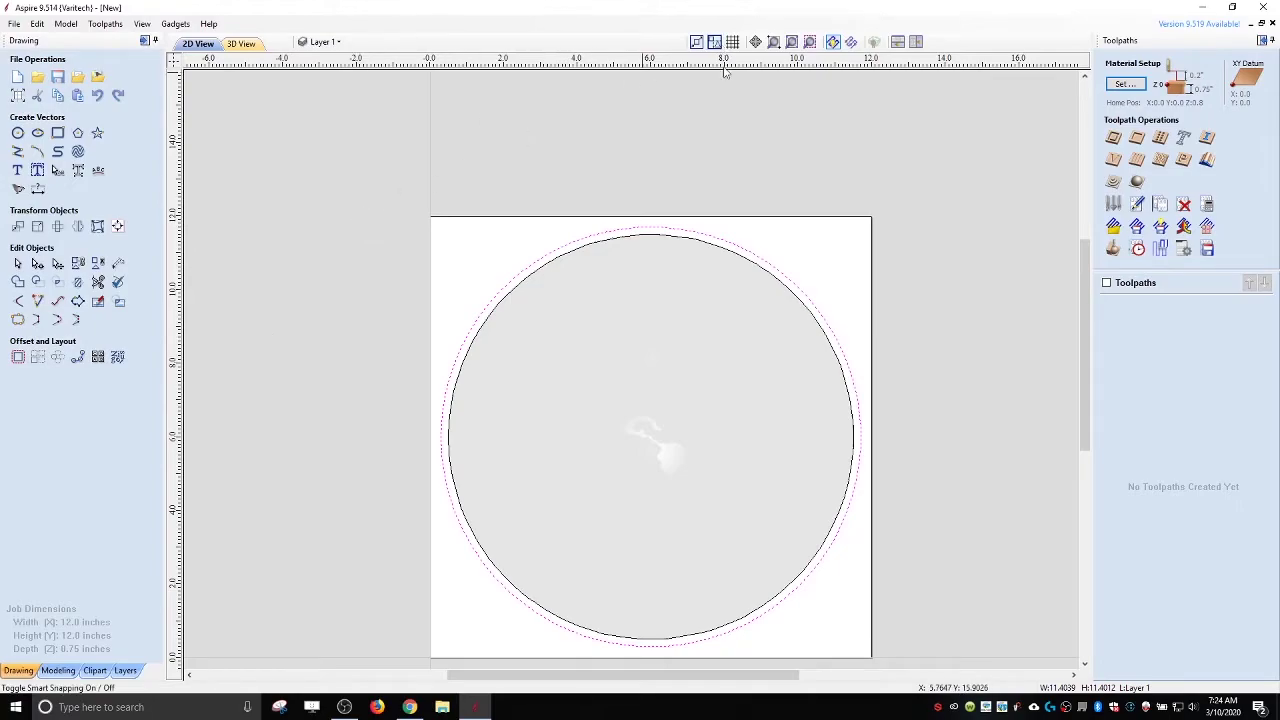
click(1113, 181)
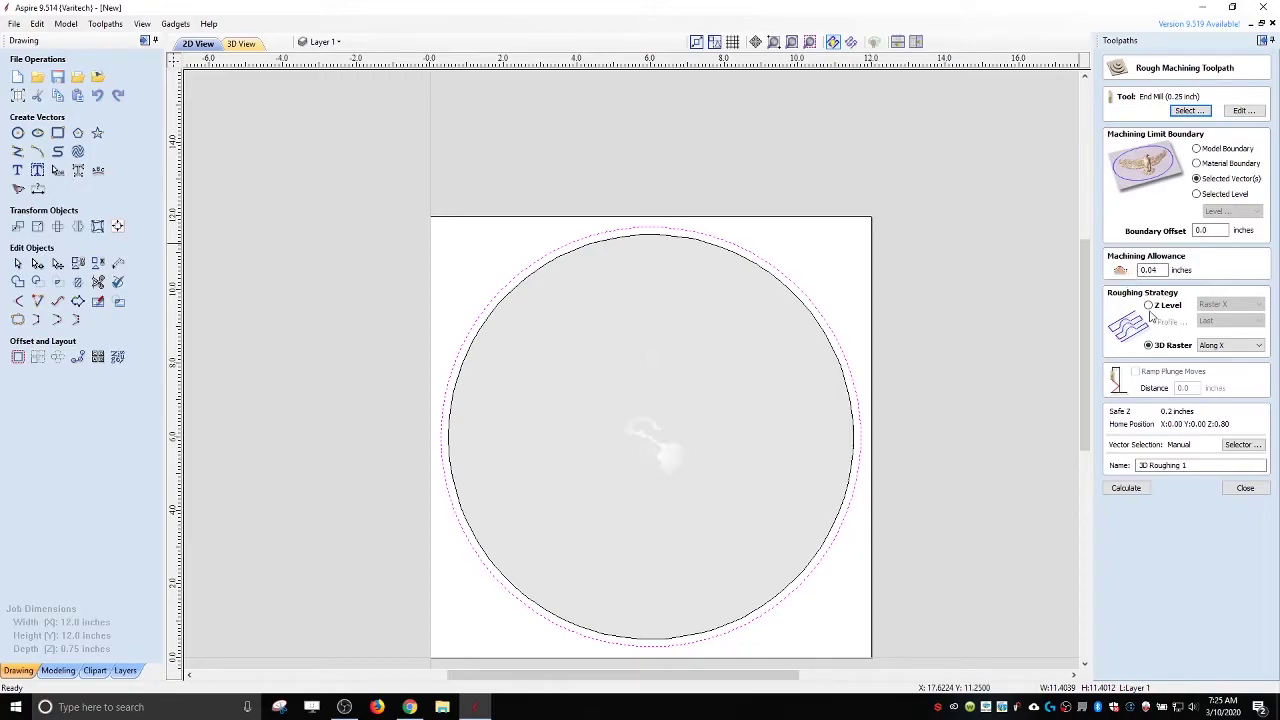
click(1149, 306)
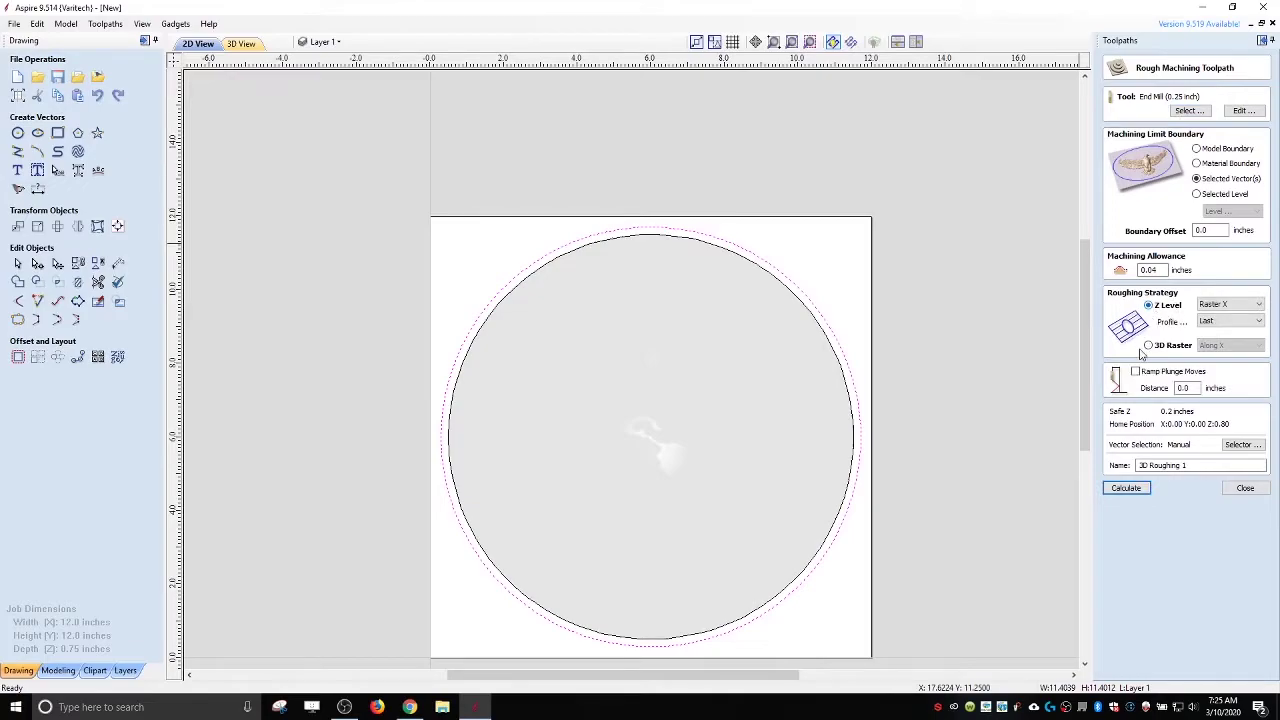
click(1149, 345)
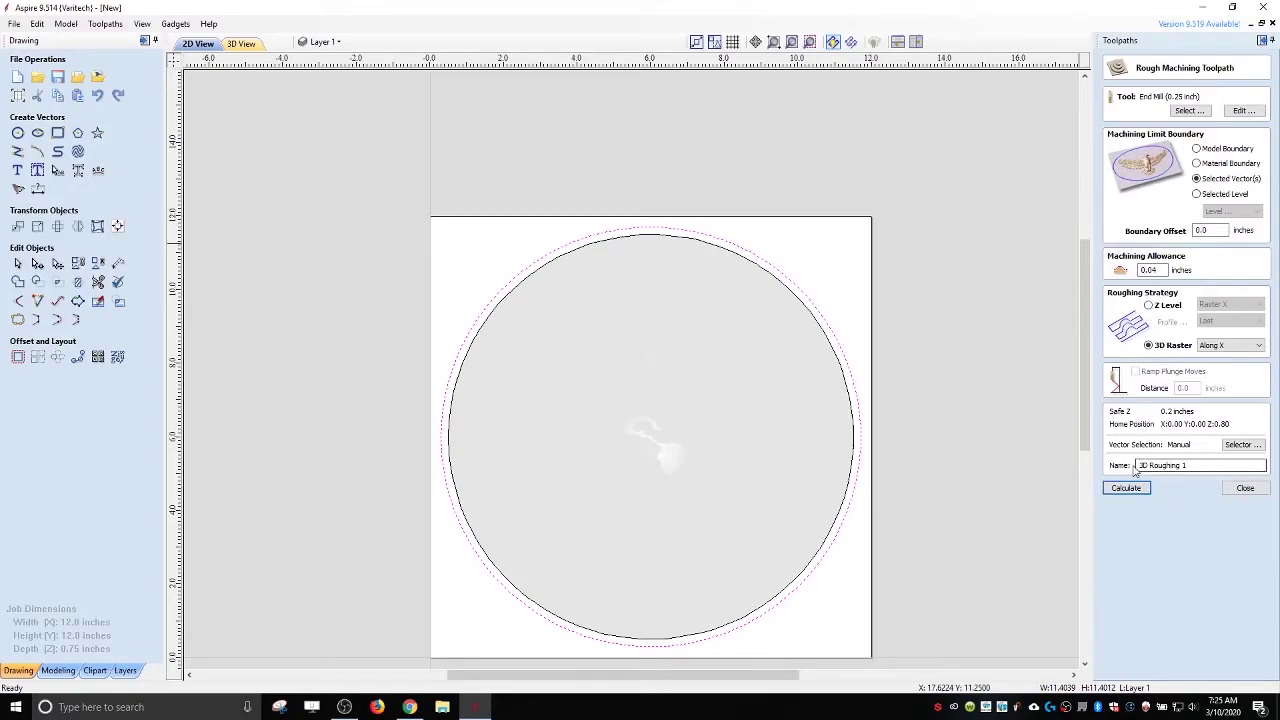
click(1207, 464)
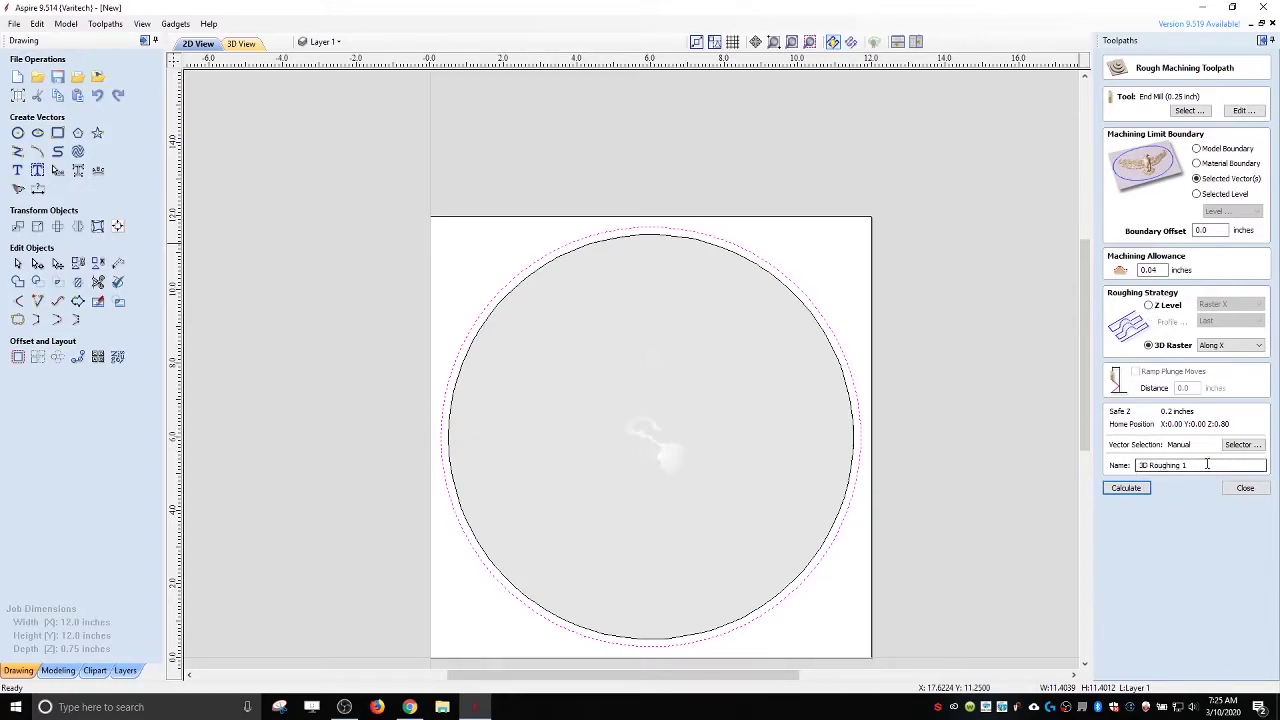
click(1124, 488)
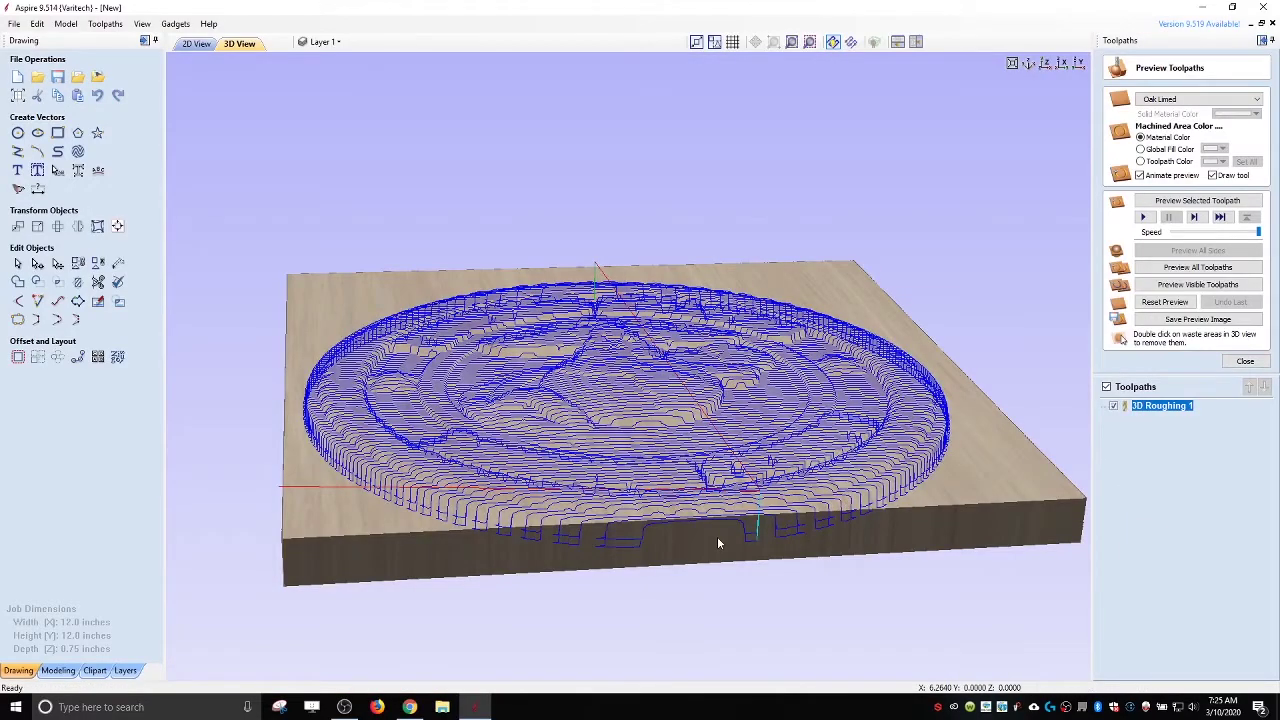
- Simulate all toolpaths and inspect the roughed seal from several angles before closing the preview
mouse_move(717, 543)
mouse_down()
mouse_move(694, 482)
mouse_move(692, 407)
mouse_move(726, 548)
mouse_up()
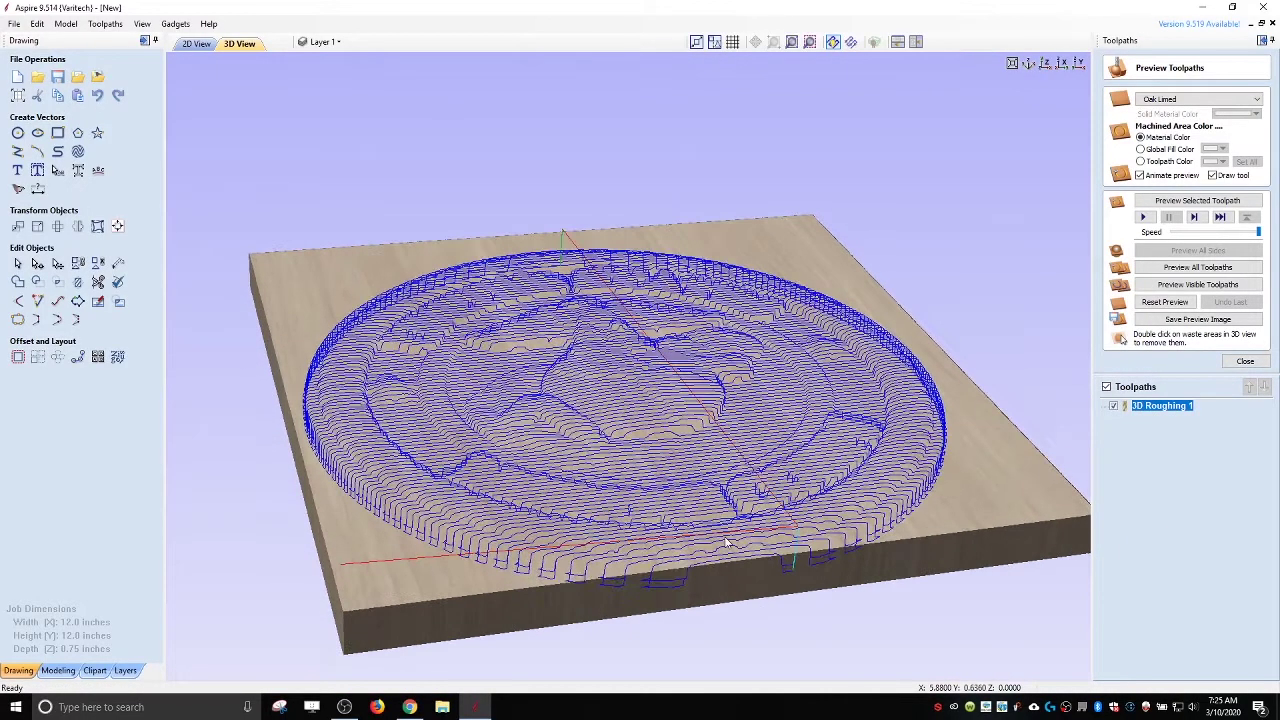
click(1199, 271)
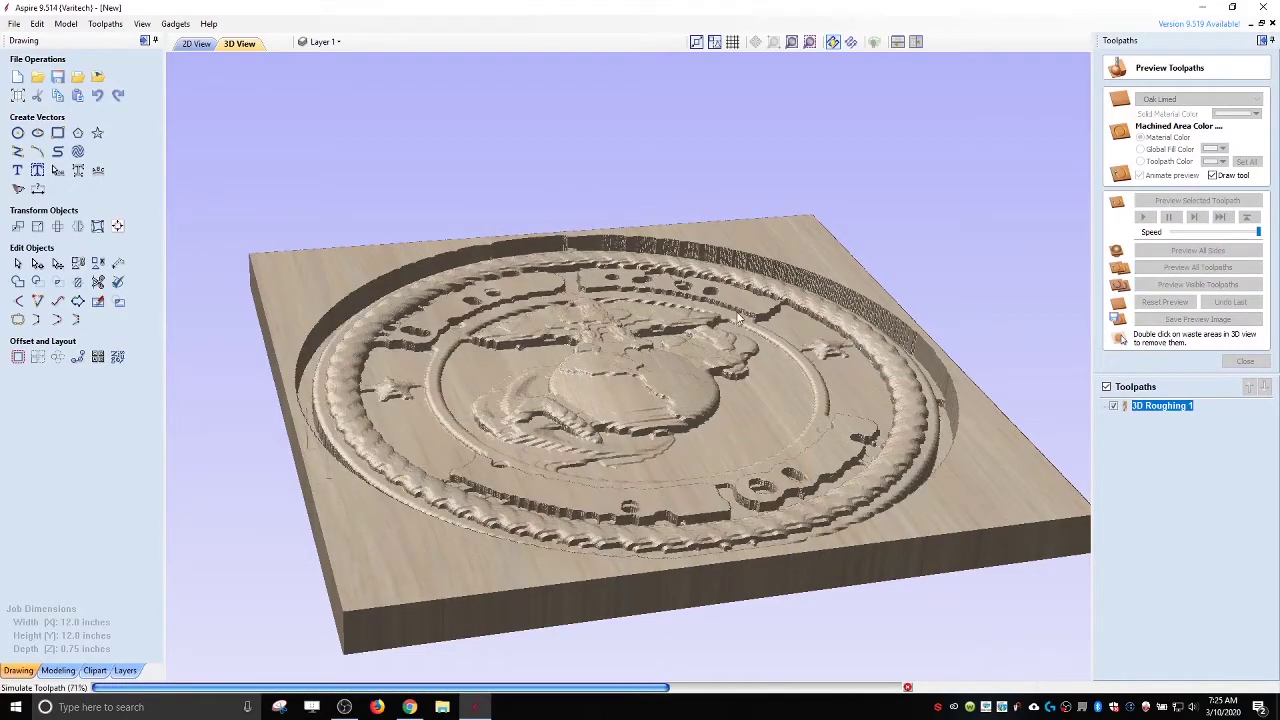
drag(720, 325, 420, 240)
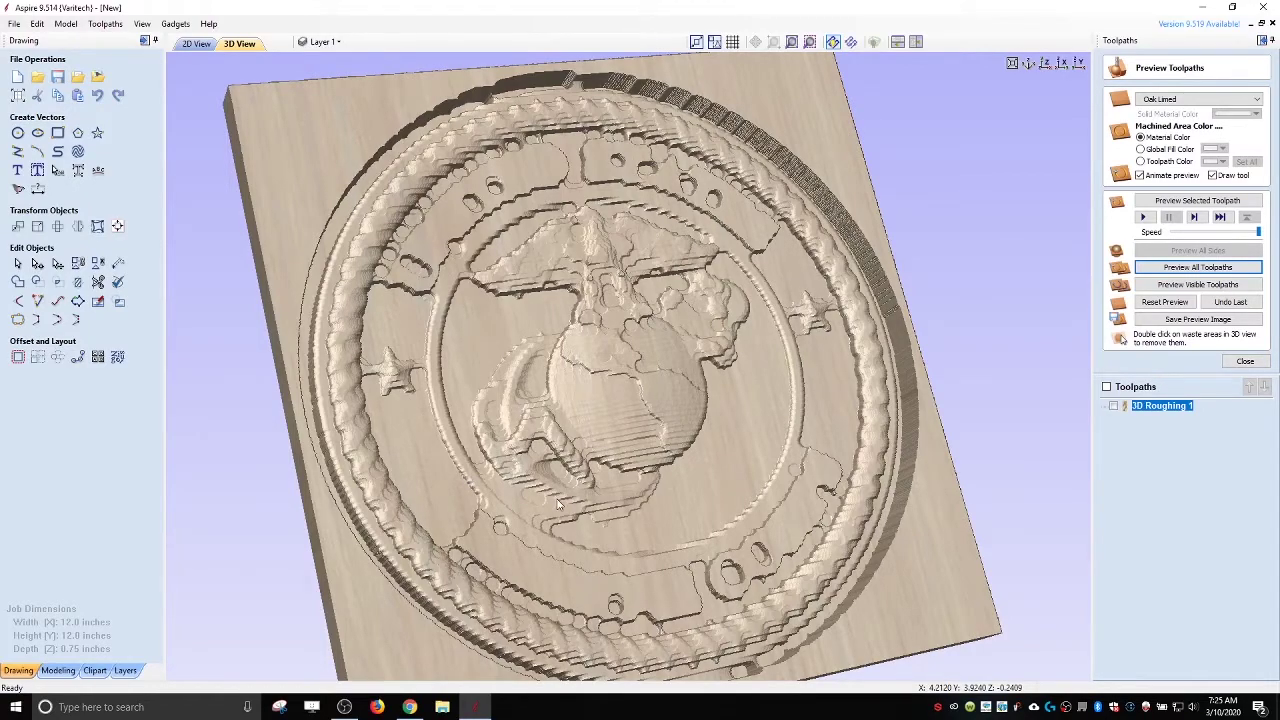
drag(561, 505, 380, 333)
drag(778, 374, 808, 398)
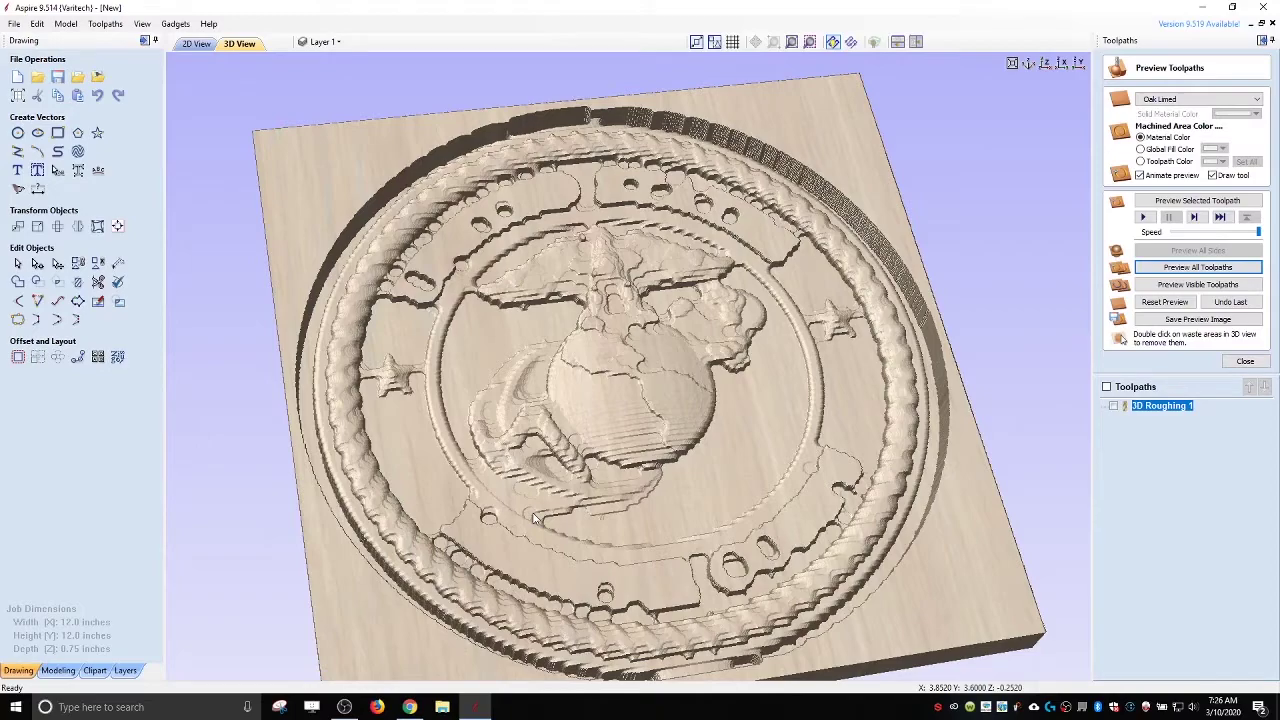
click(1245, 361)
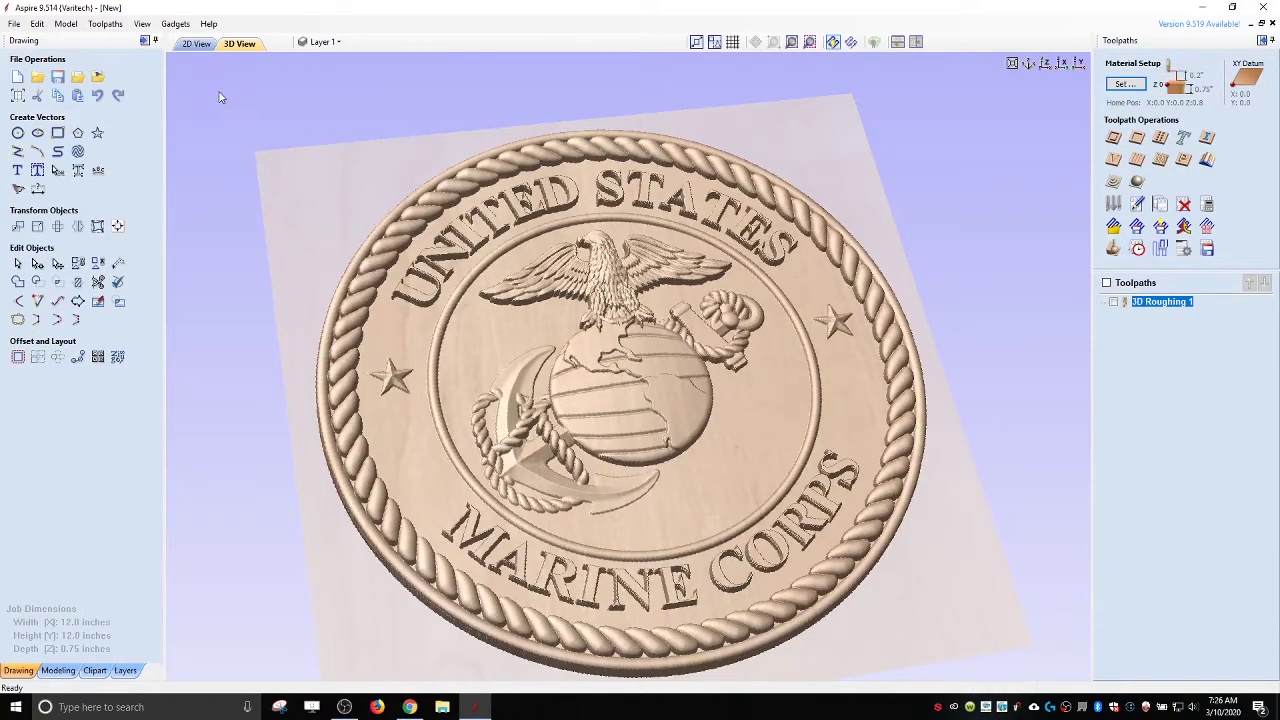
- Calculate a 3D finishing toolpath with the Tapered Ball .029 tool inside the selected vector, using the Raster strategy at 45 degrees
click(197, 44)
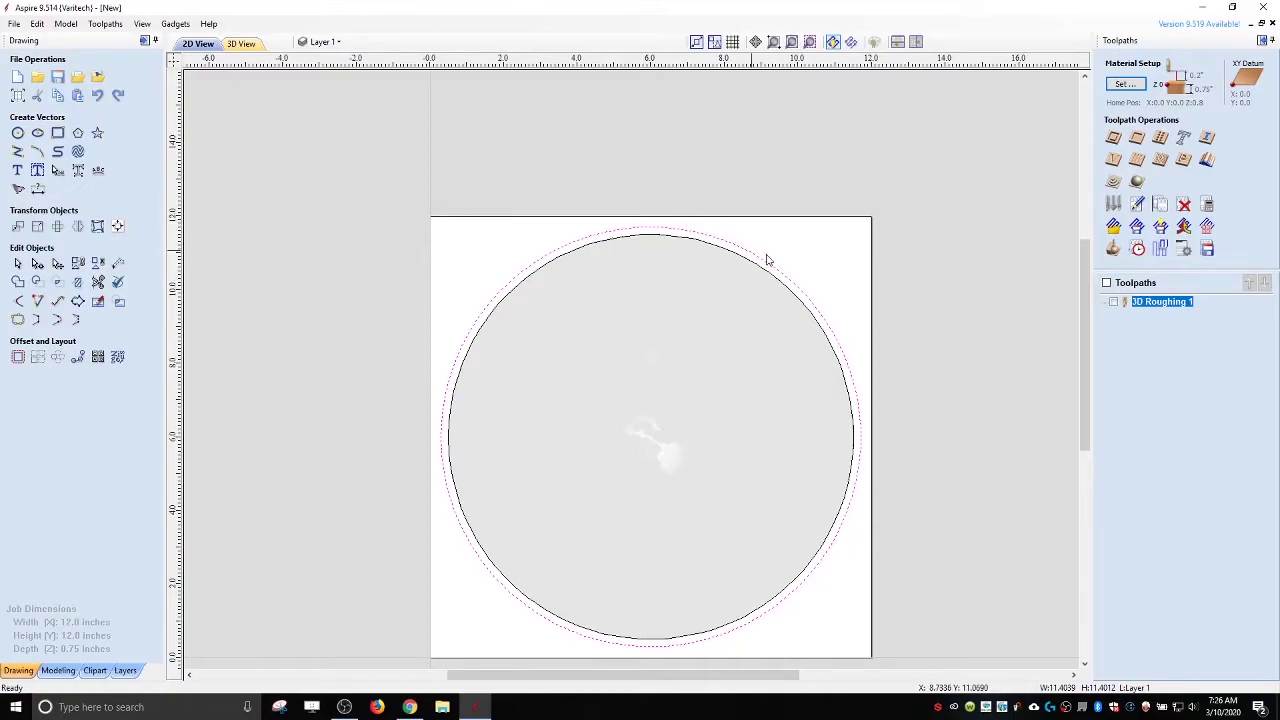
click(1137, 184)
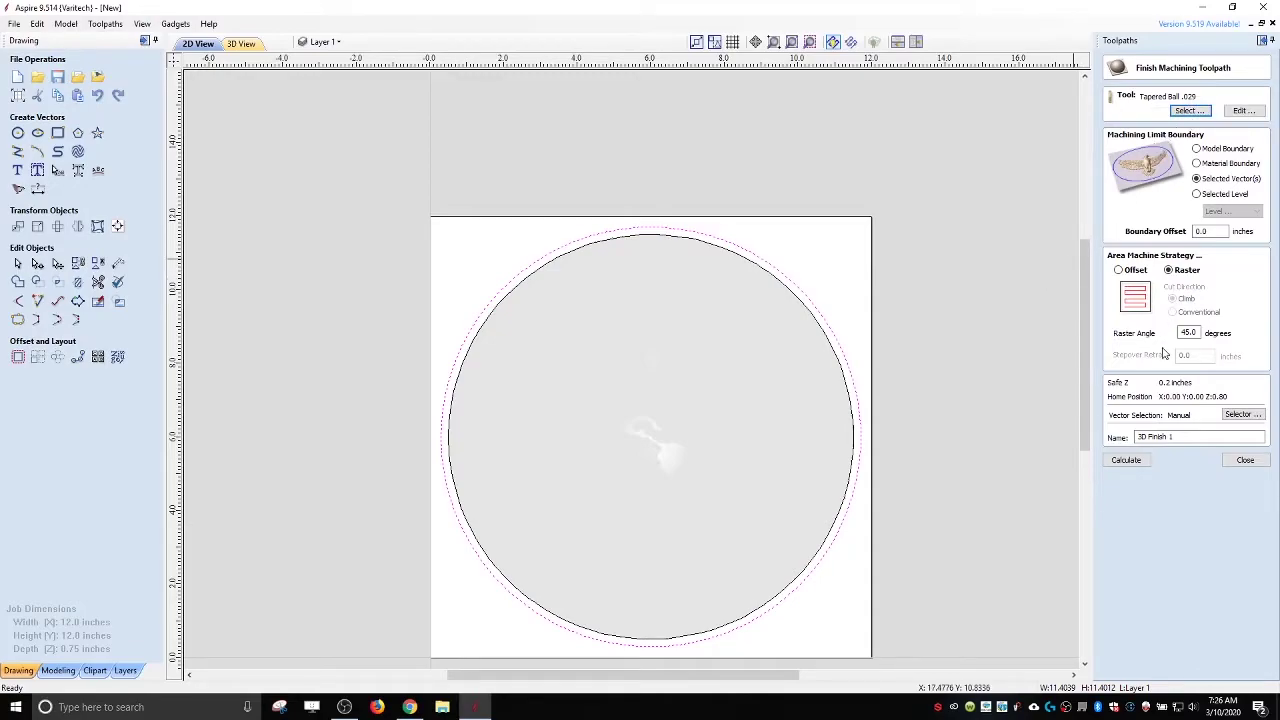
click(1118, 271)
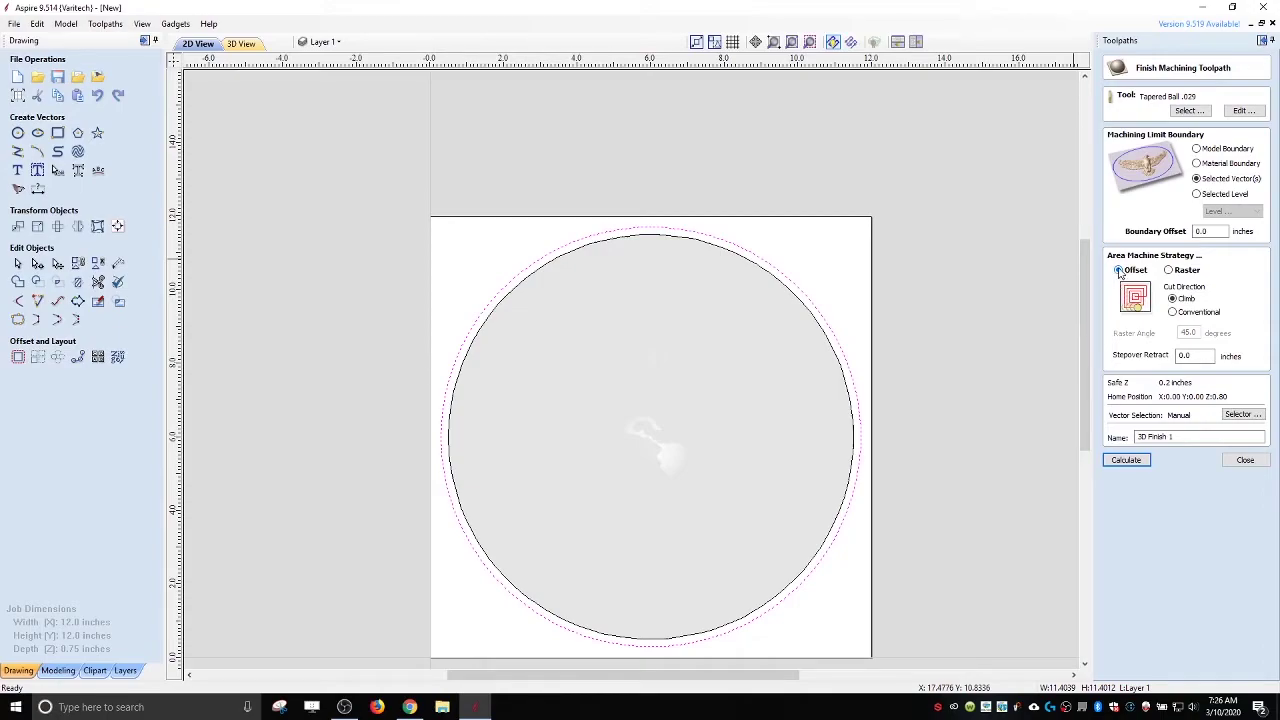
click(1170, 271)
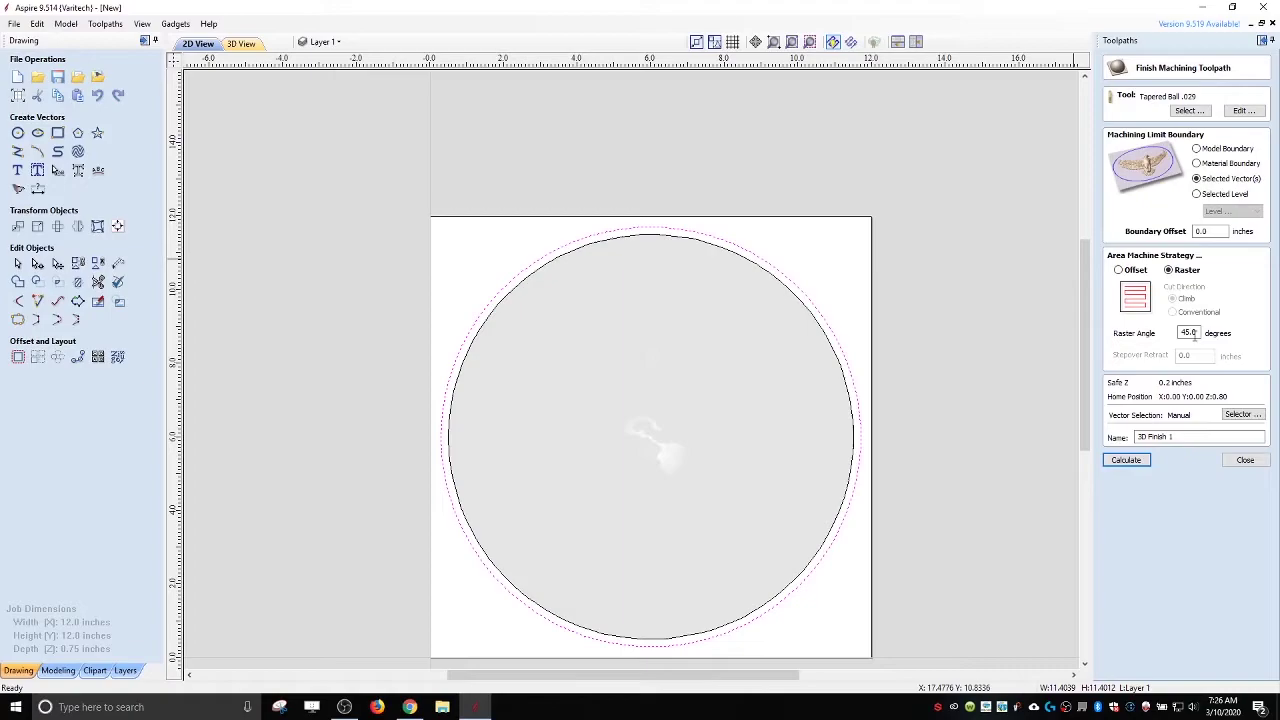
click(1133, 271)
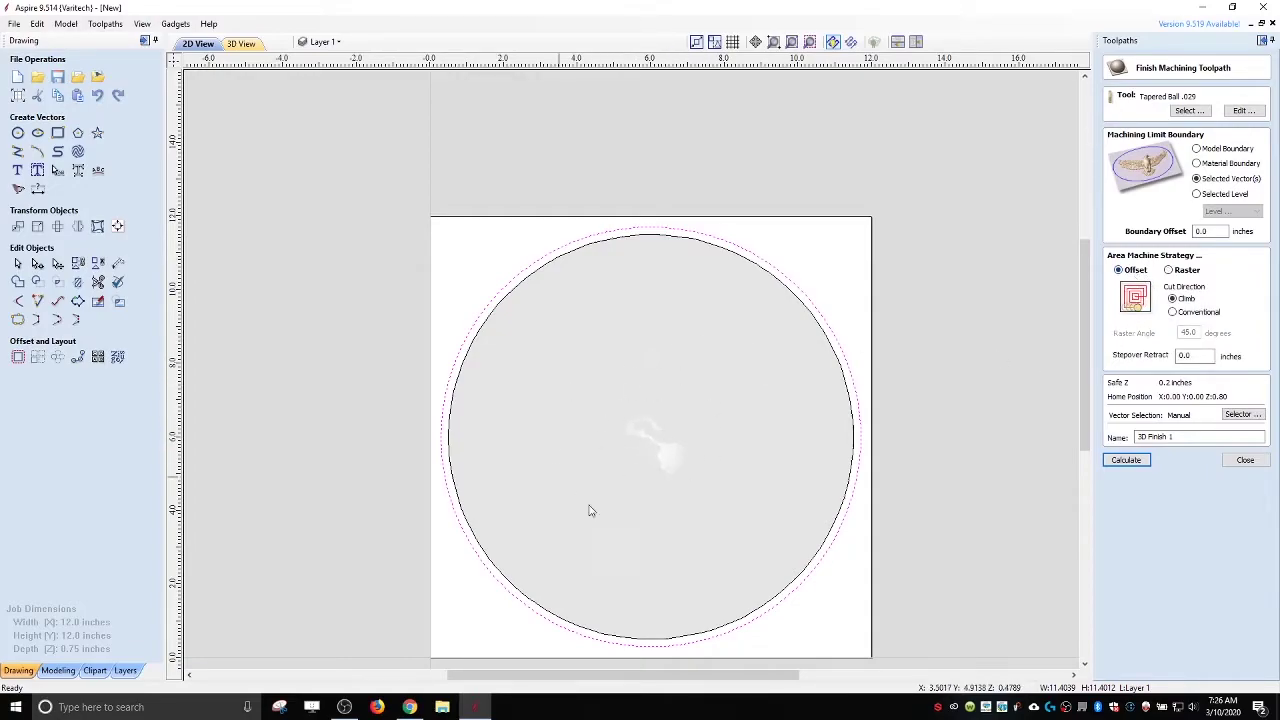
click(1118, 462)
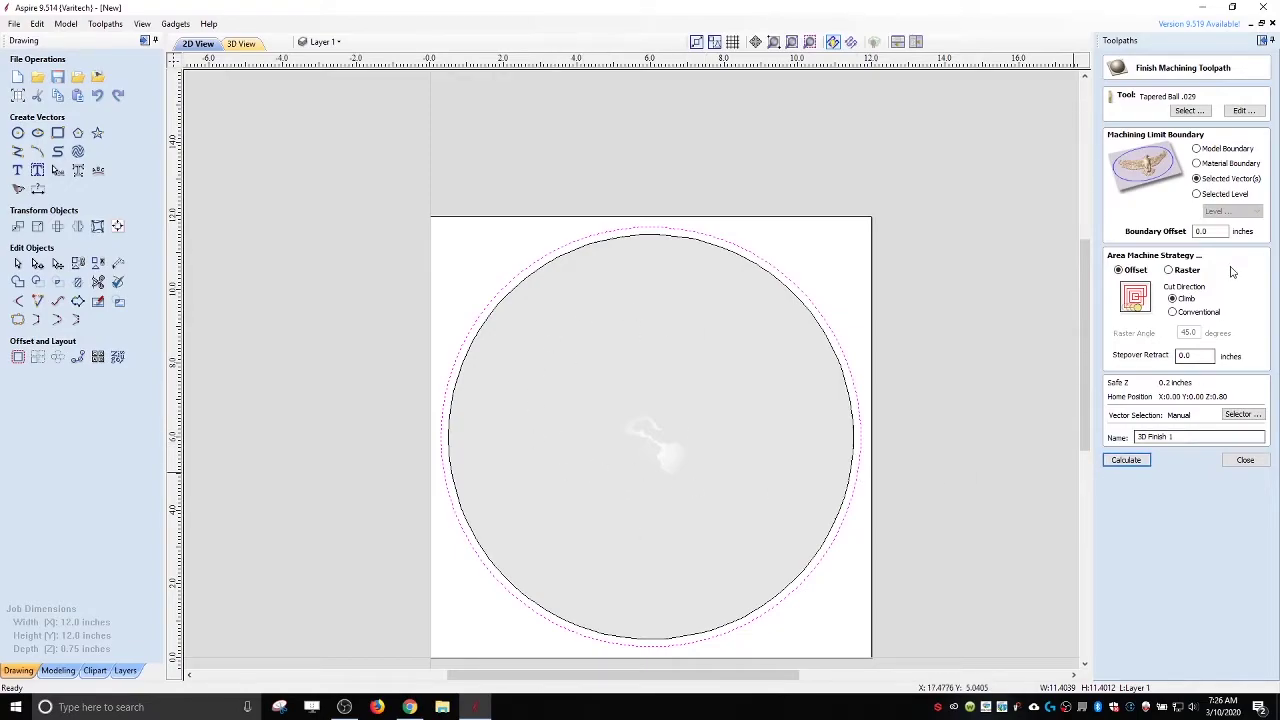
click(1168, 272)
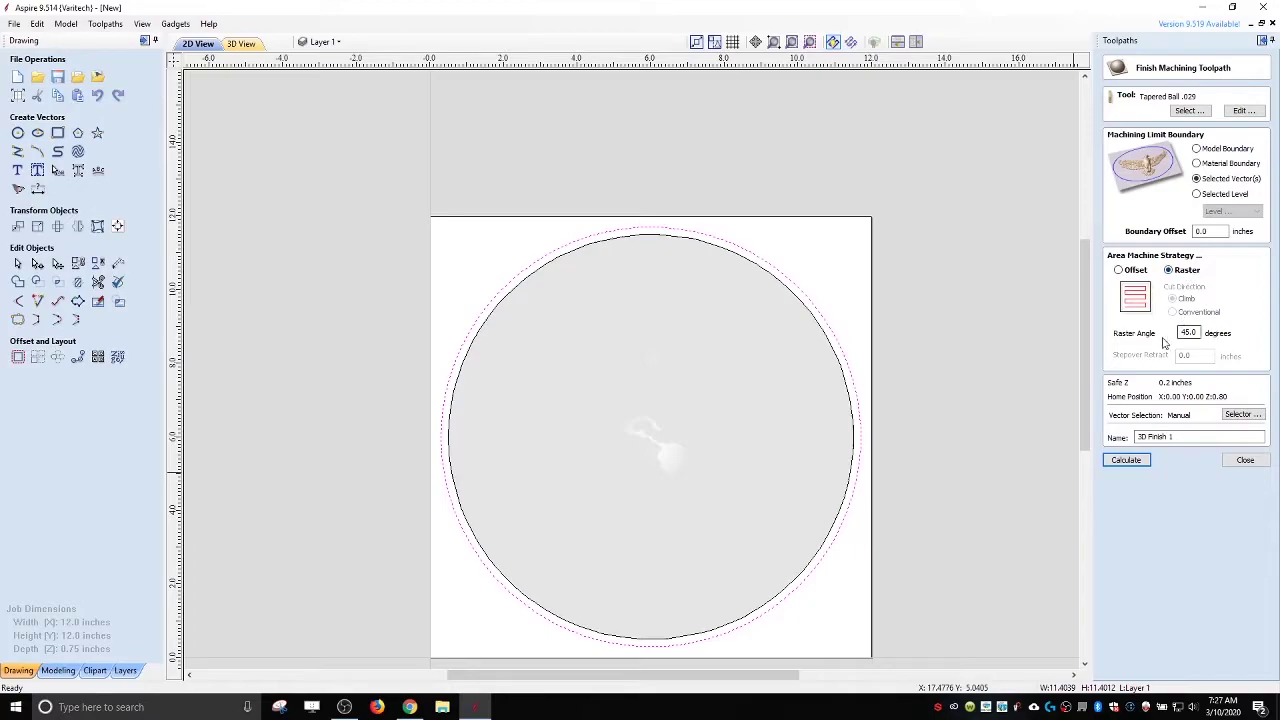
click(1133, 464)
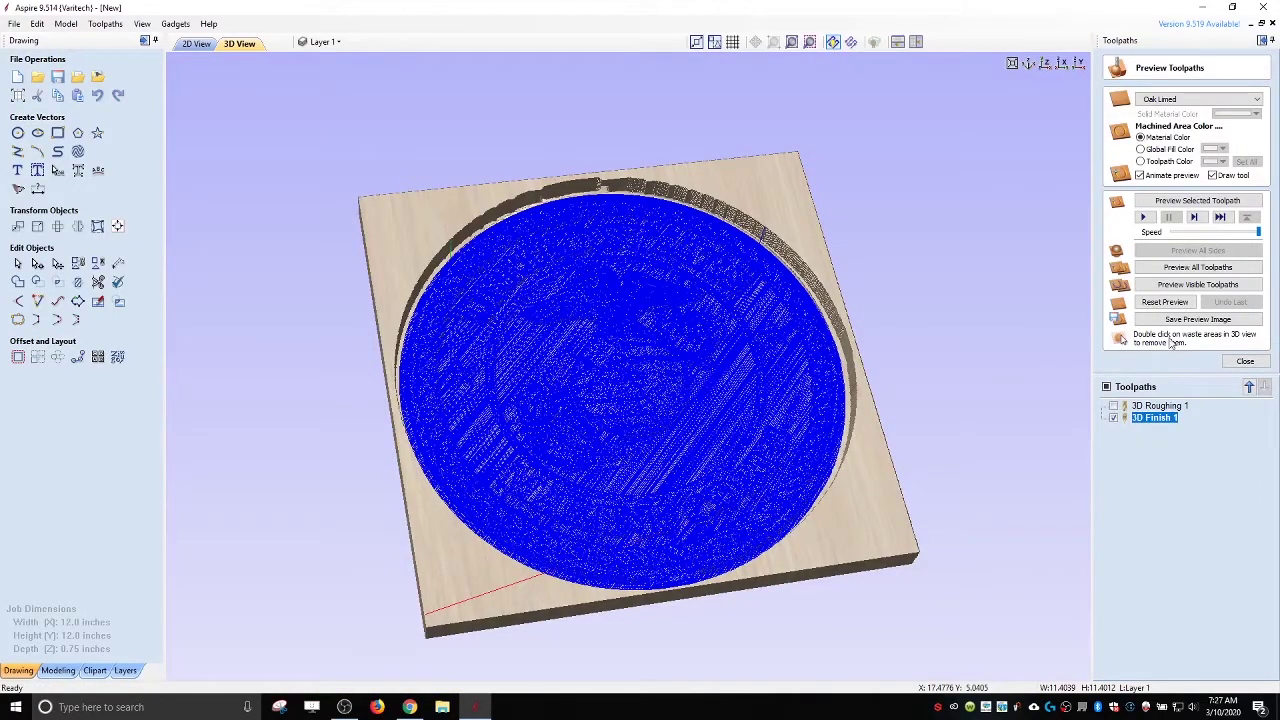
- Simulate all toolpaths, inspect the finish-carved seal from another angle, and close the preview
click(1183, 267)
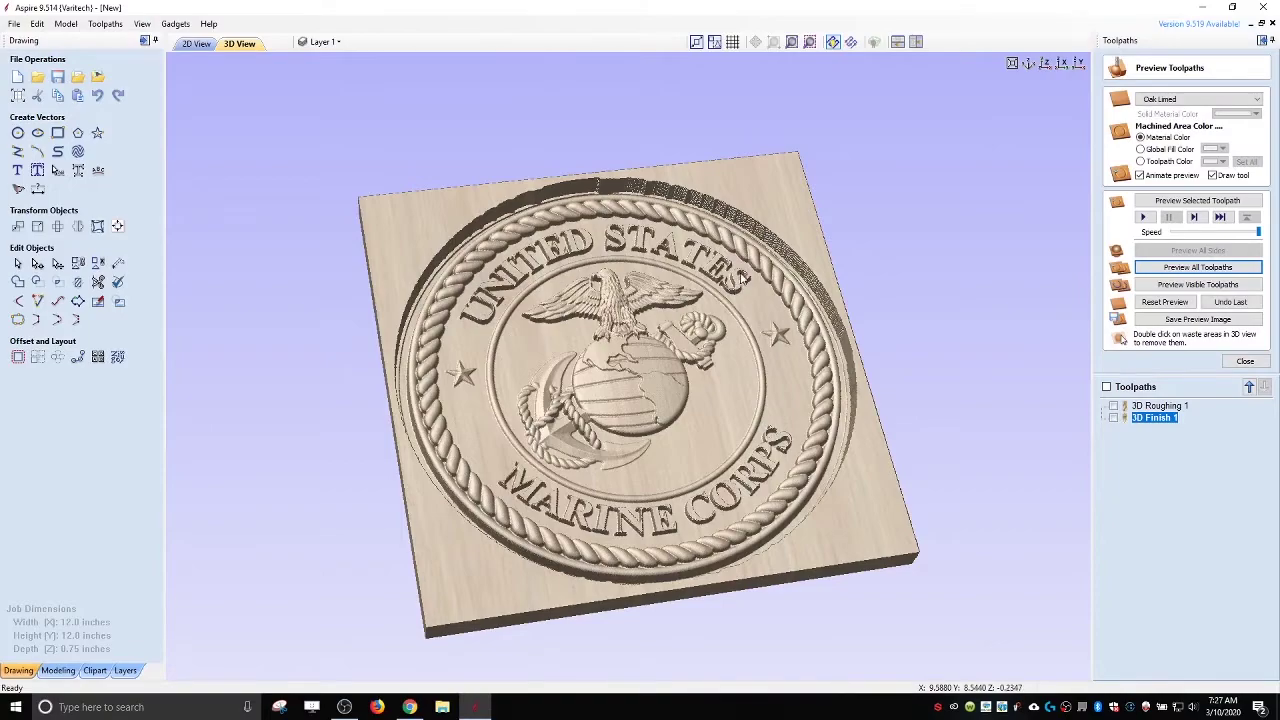
drag(650, 330, 957, 362)
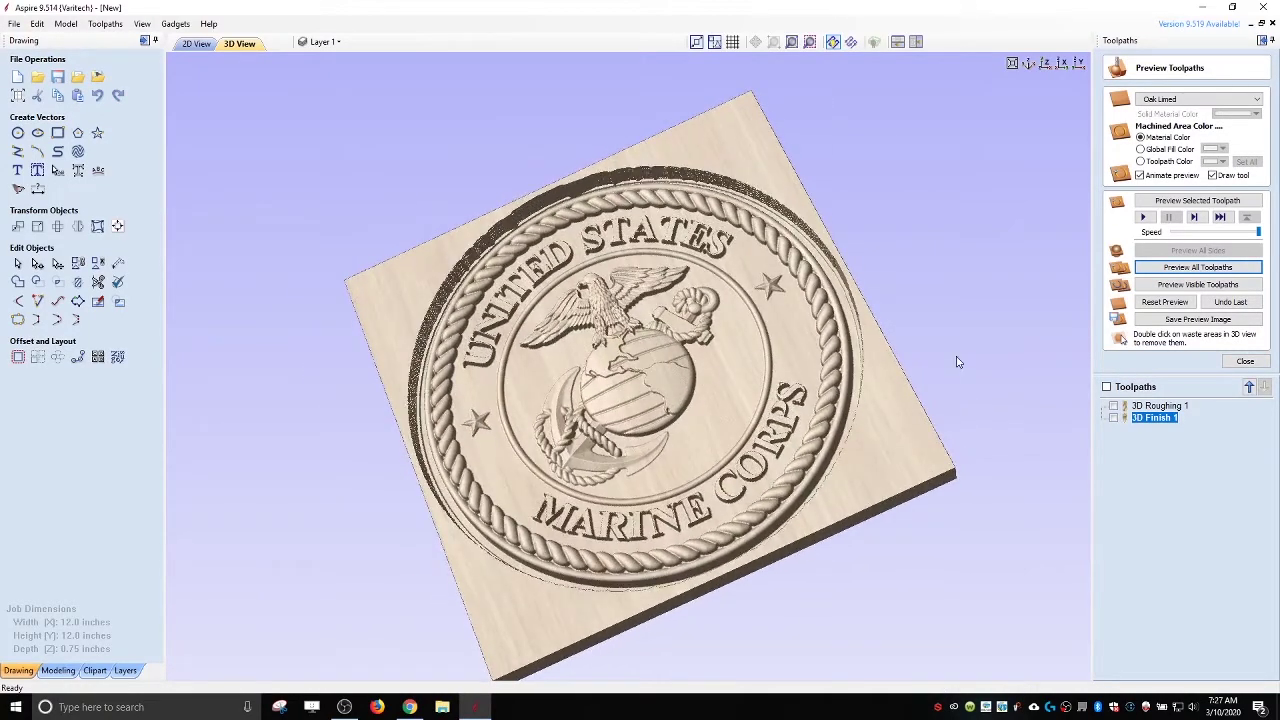
click(1245, 360)
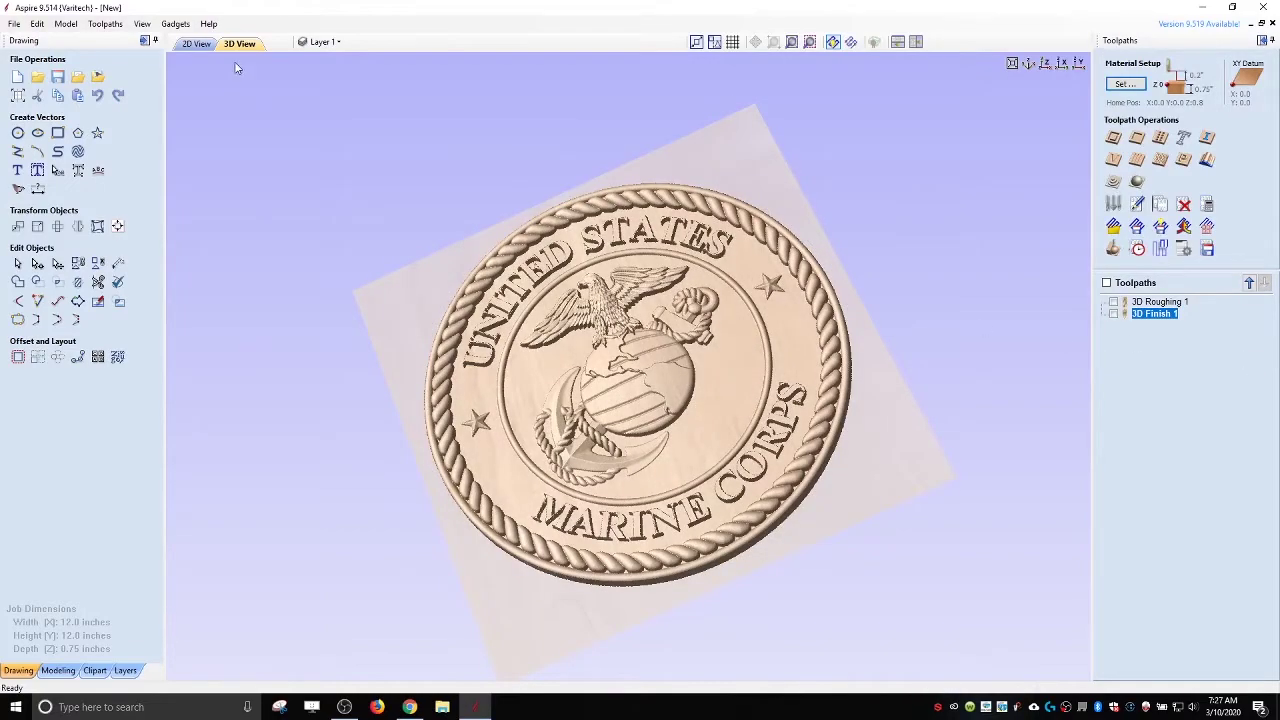
- Start a 2D profile toolpath on the inner circular boundary vector and choose the 0.25 inch end mill
click(200, 47)
click(617, 243)
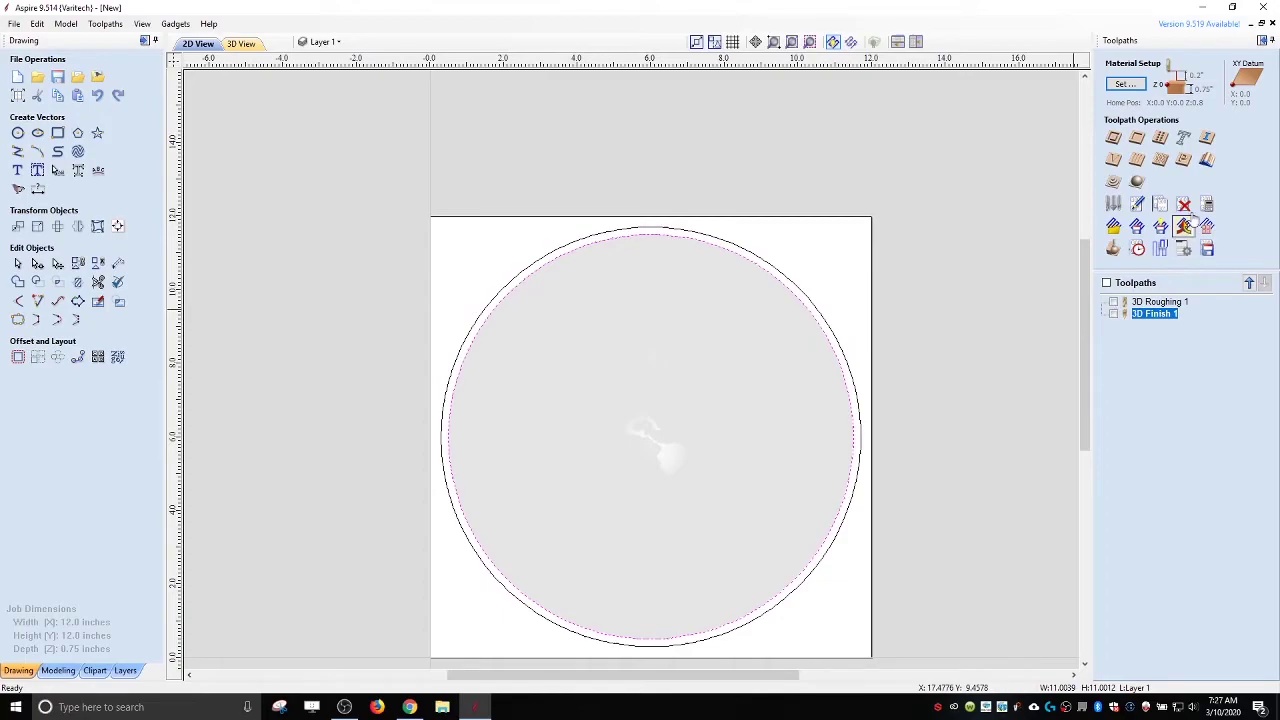
click(1113, 140)
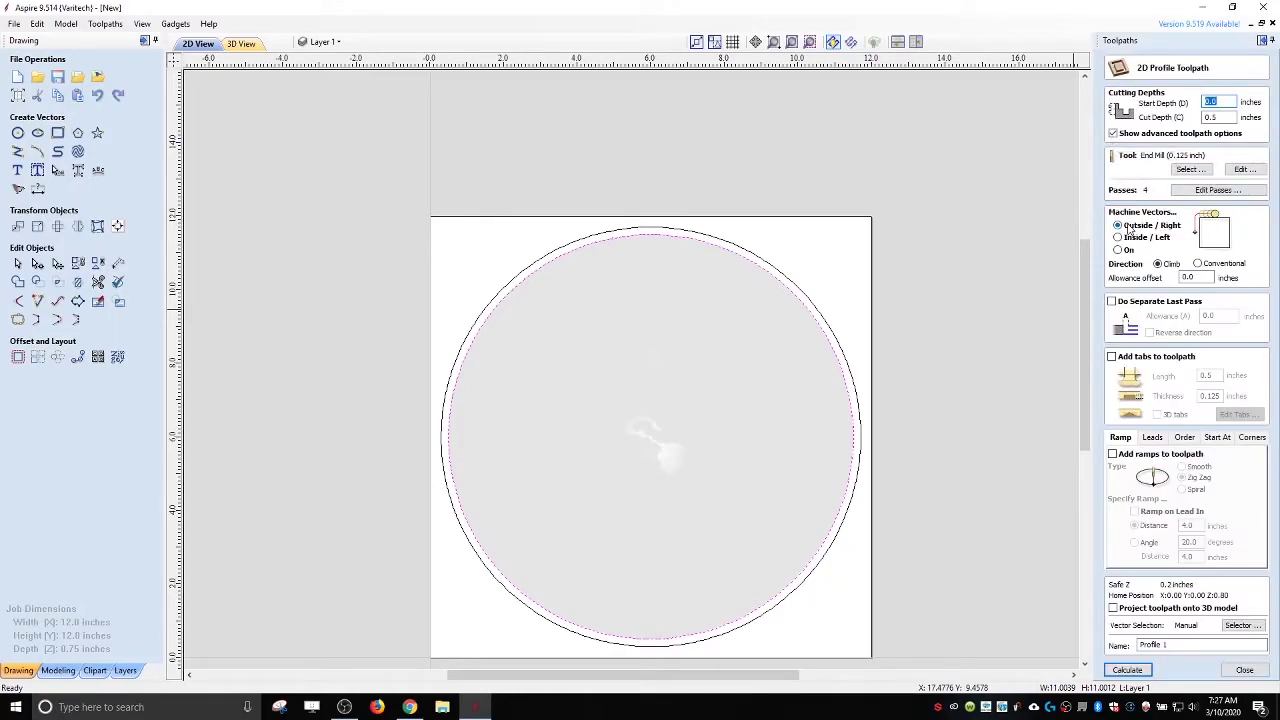
click(1185, 169)
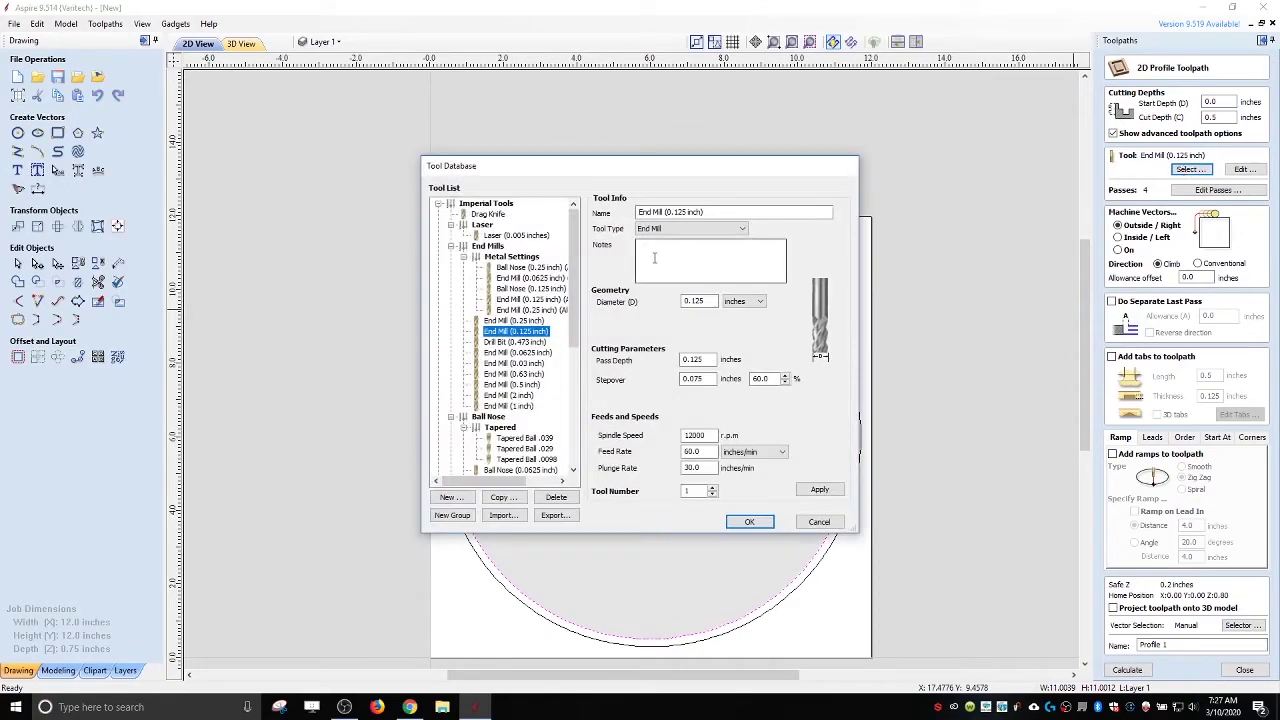
click(678, 213)
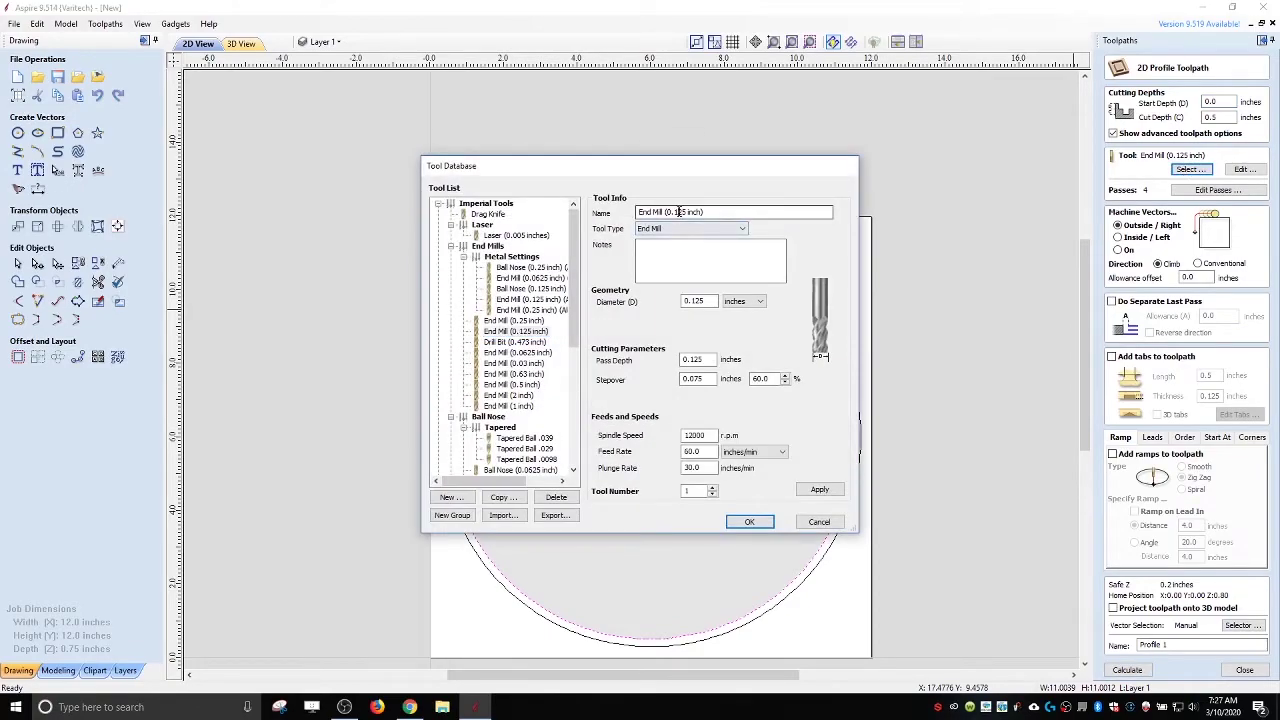
click(522, 322)
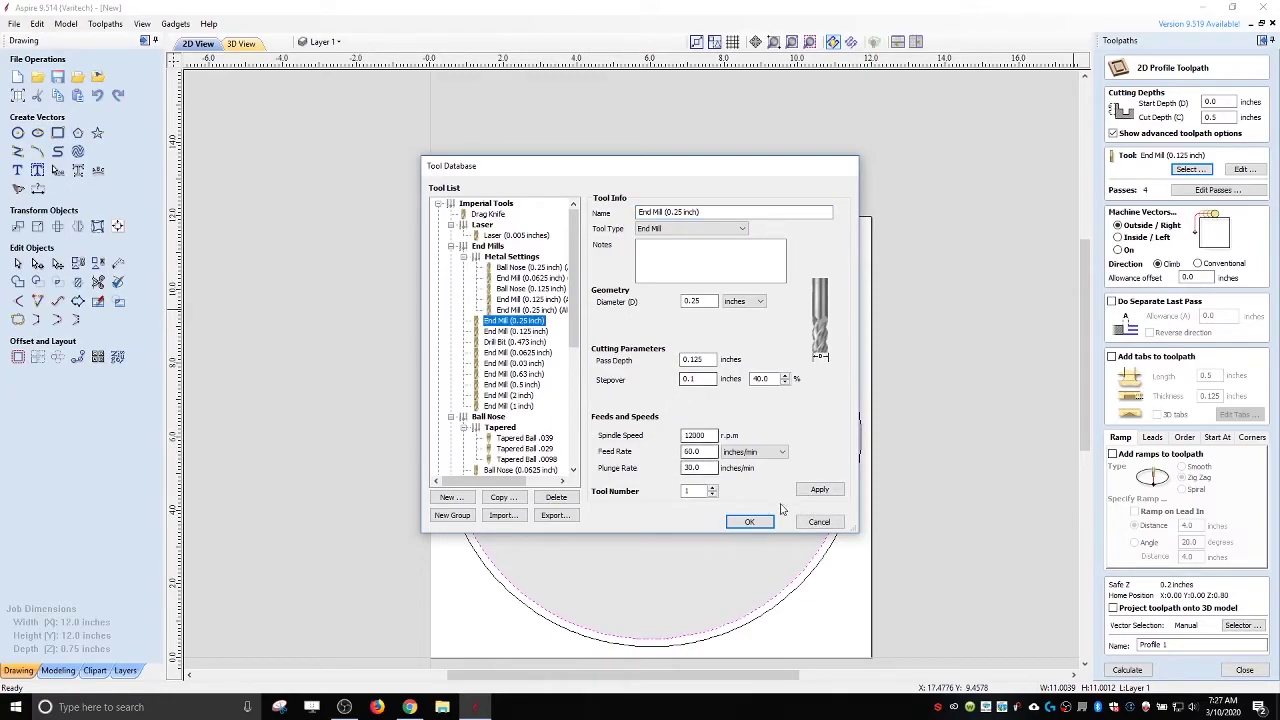
click(750, 522)
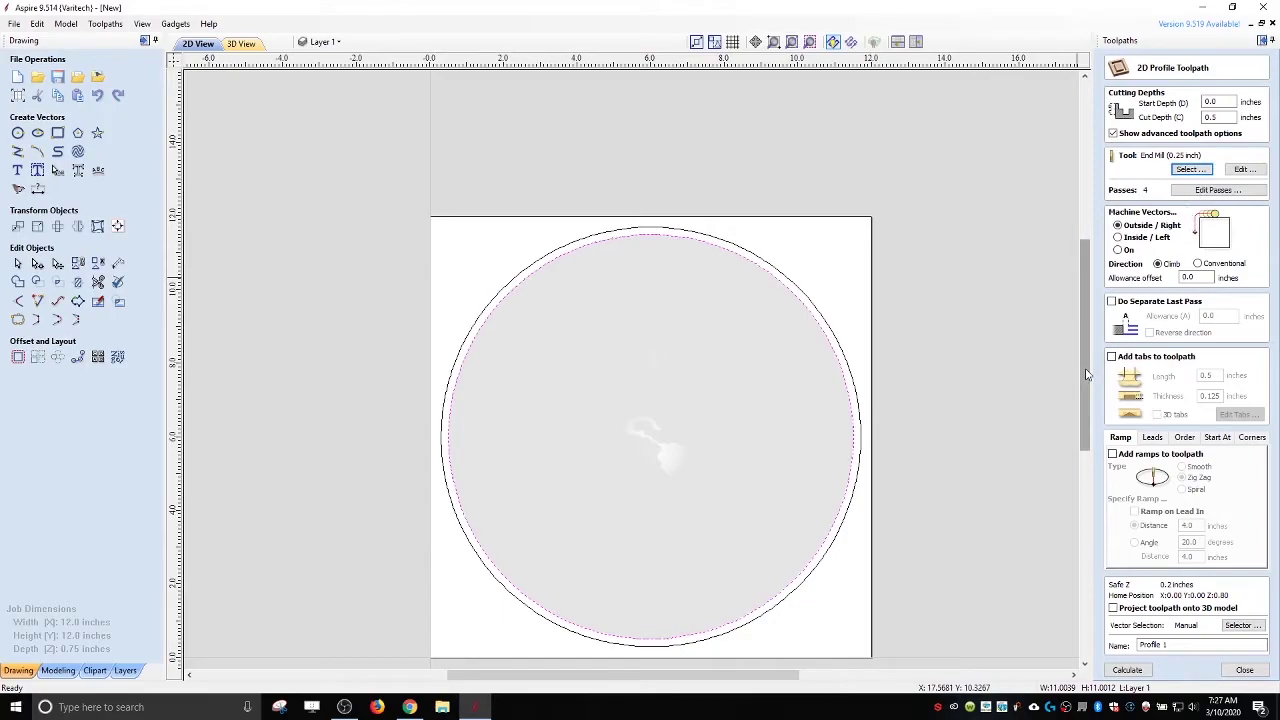
- Set the profile's cut depth to 0.75 inches and calculate the toolpath outside the vector without tabs, leads or ramps
click(1213, 118)
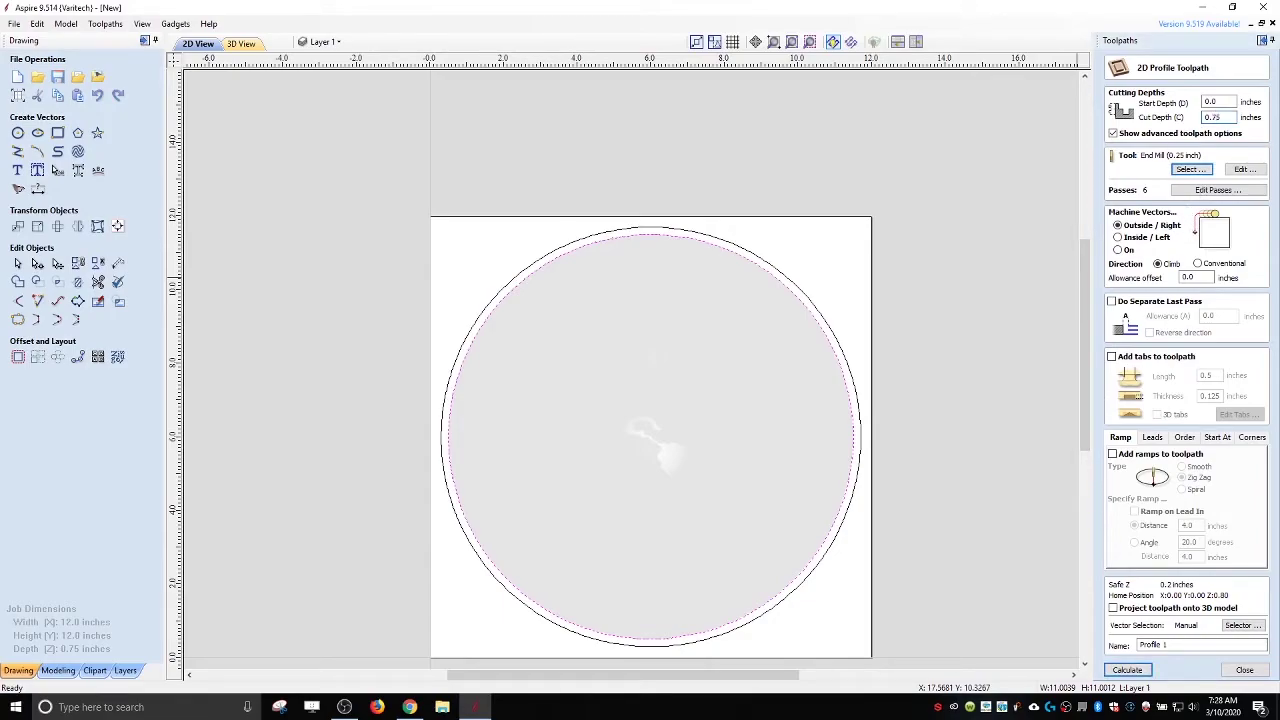
key(Tab)
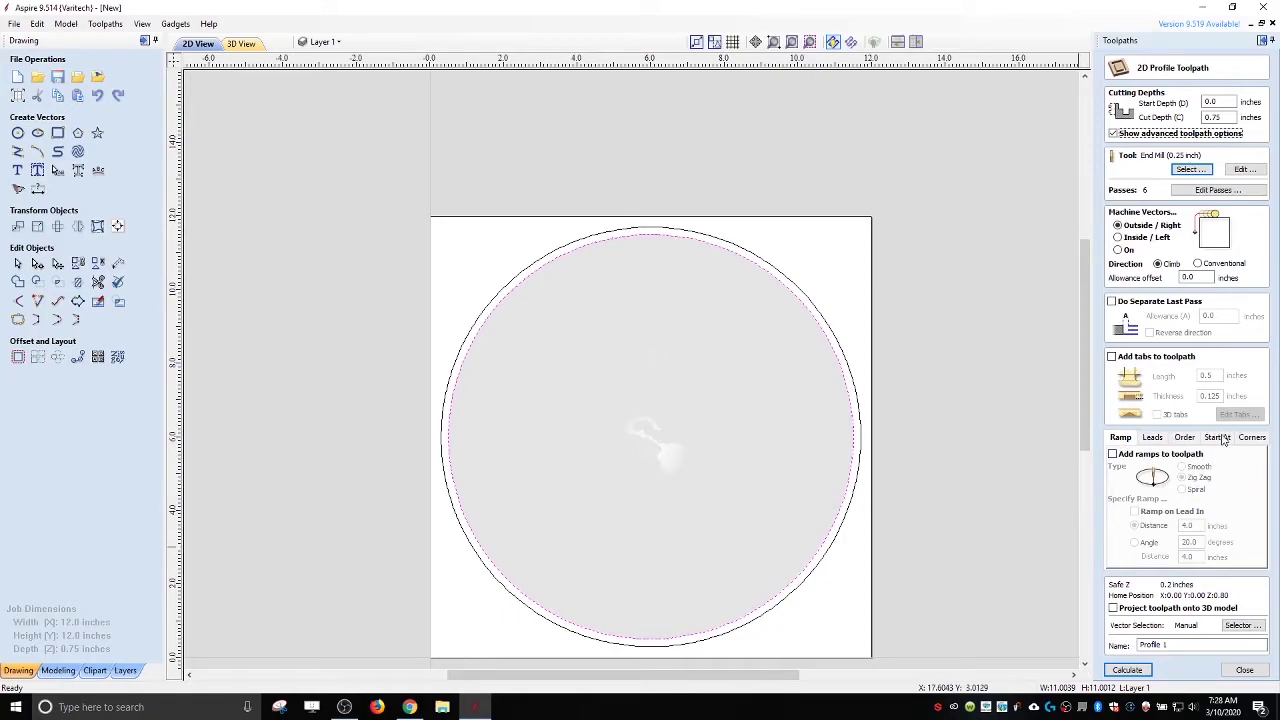
click(1150, 438)
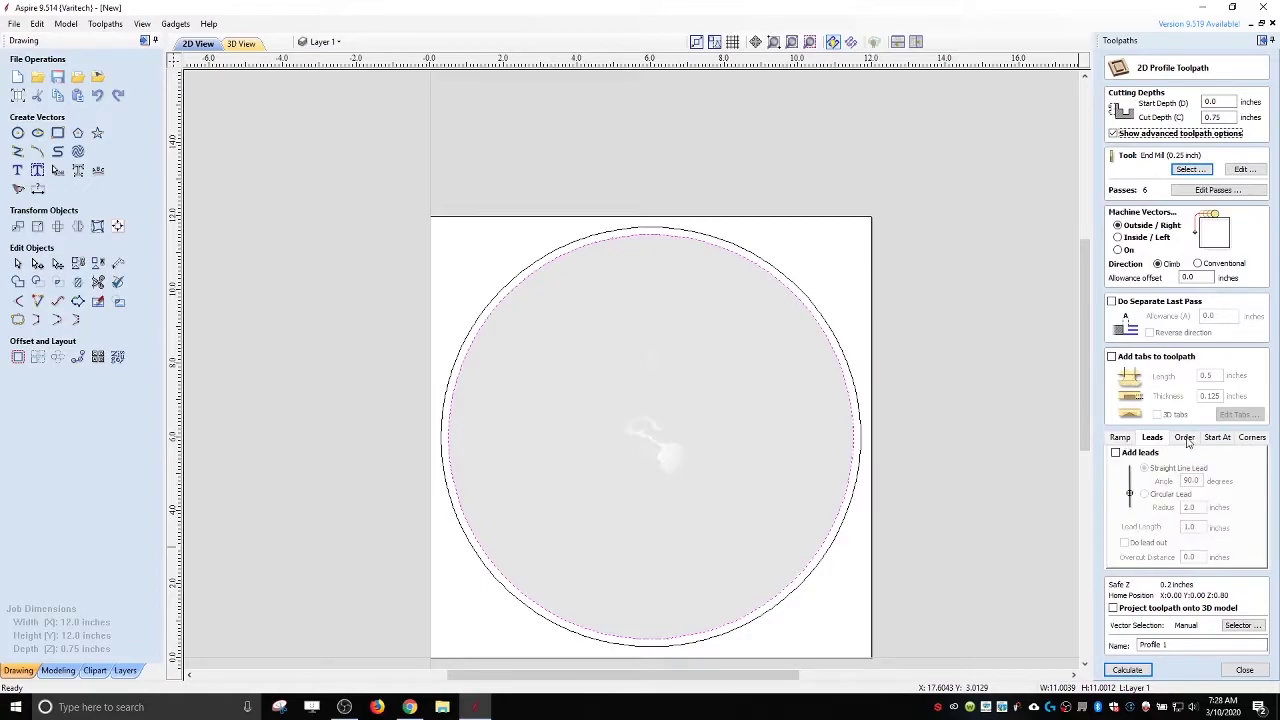
click(1187, 440)
click(1120, 439)
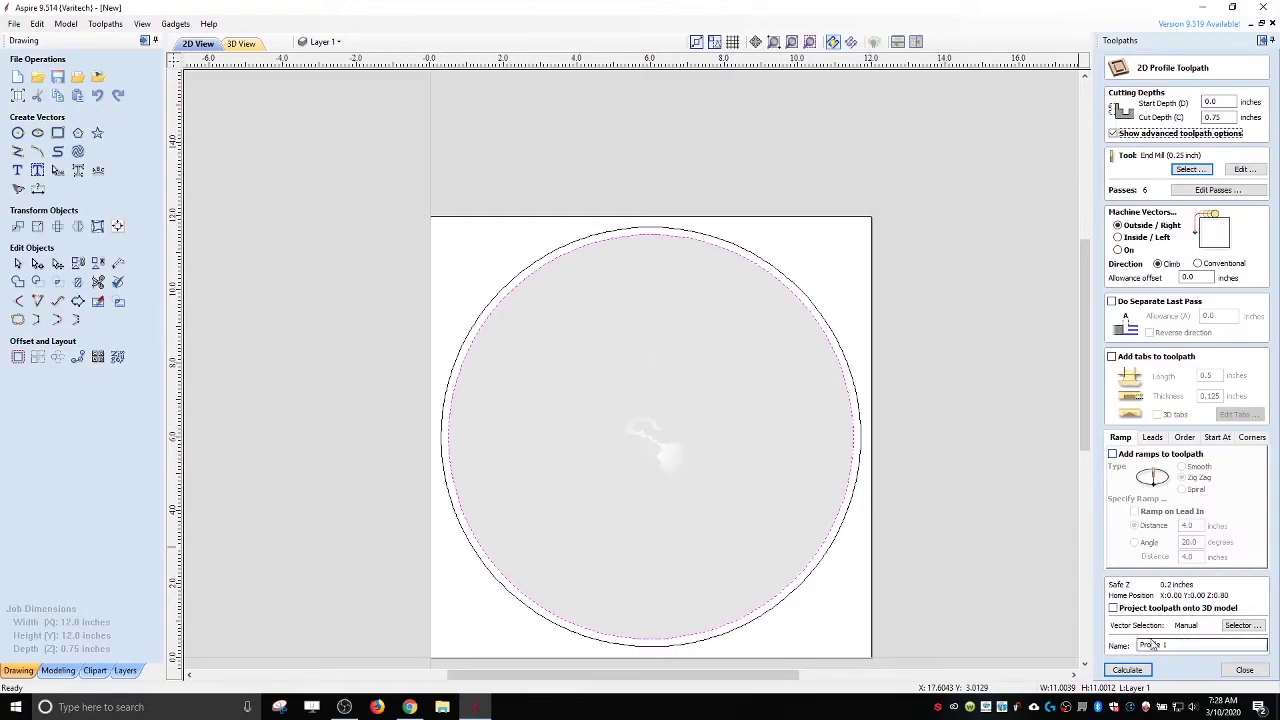
click(1127, 670)
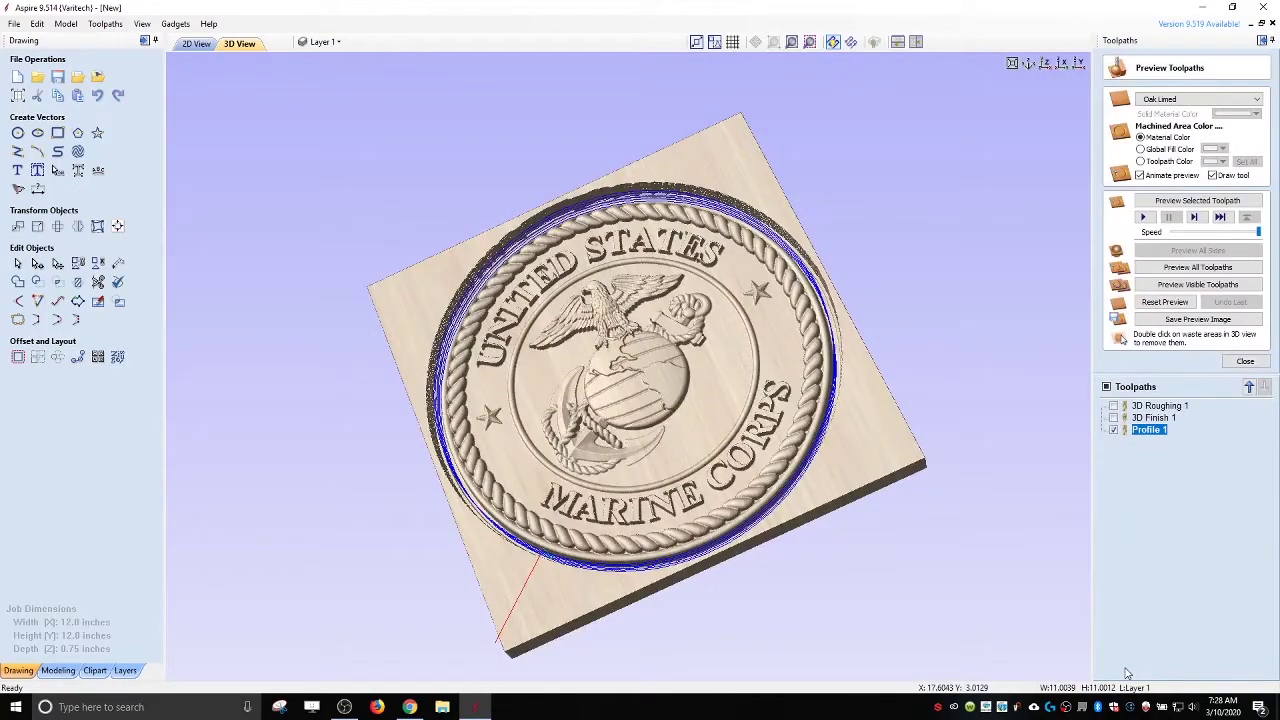
- Simulate all toolpaths, remove the waste material around the seal, inspect the cut-out part, and close the preview
click(1218, 268)
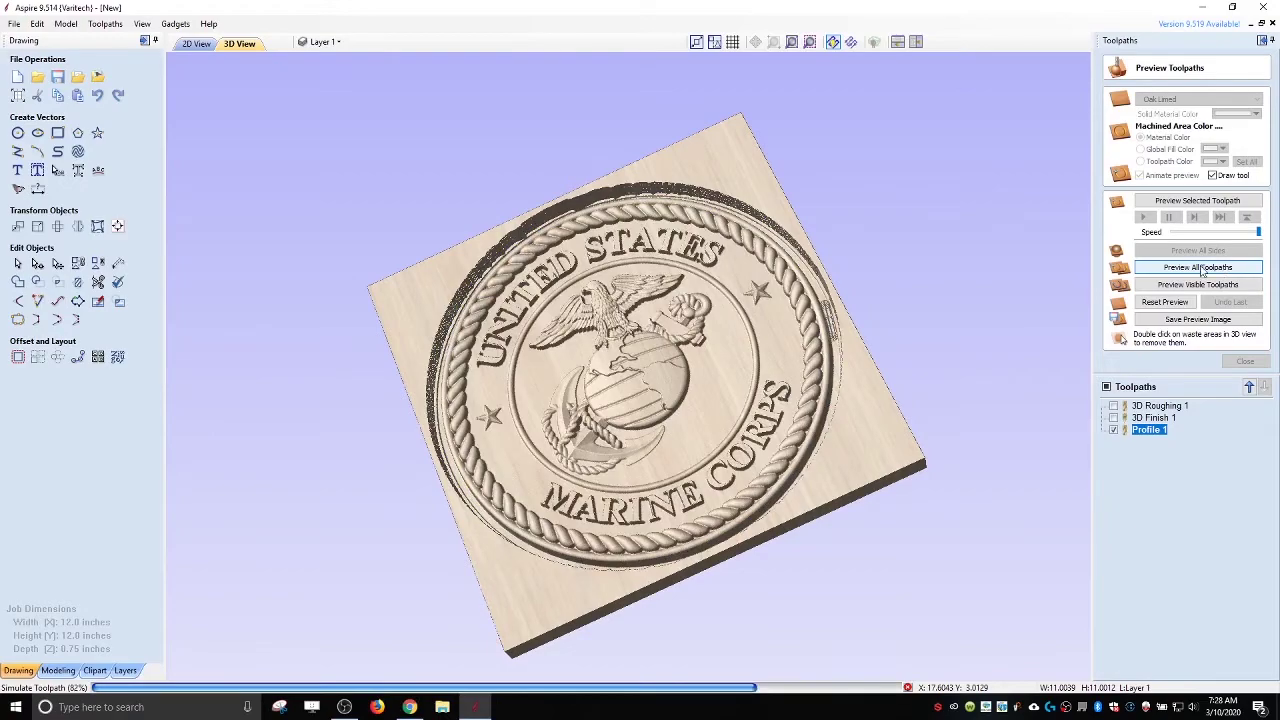
drag(860, 400, 911, 394)
key(1)
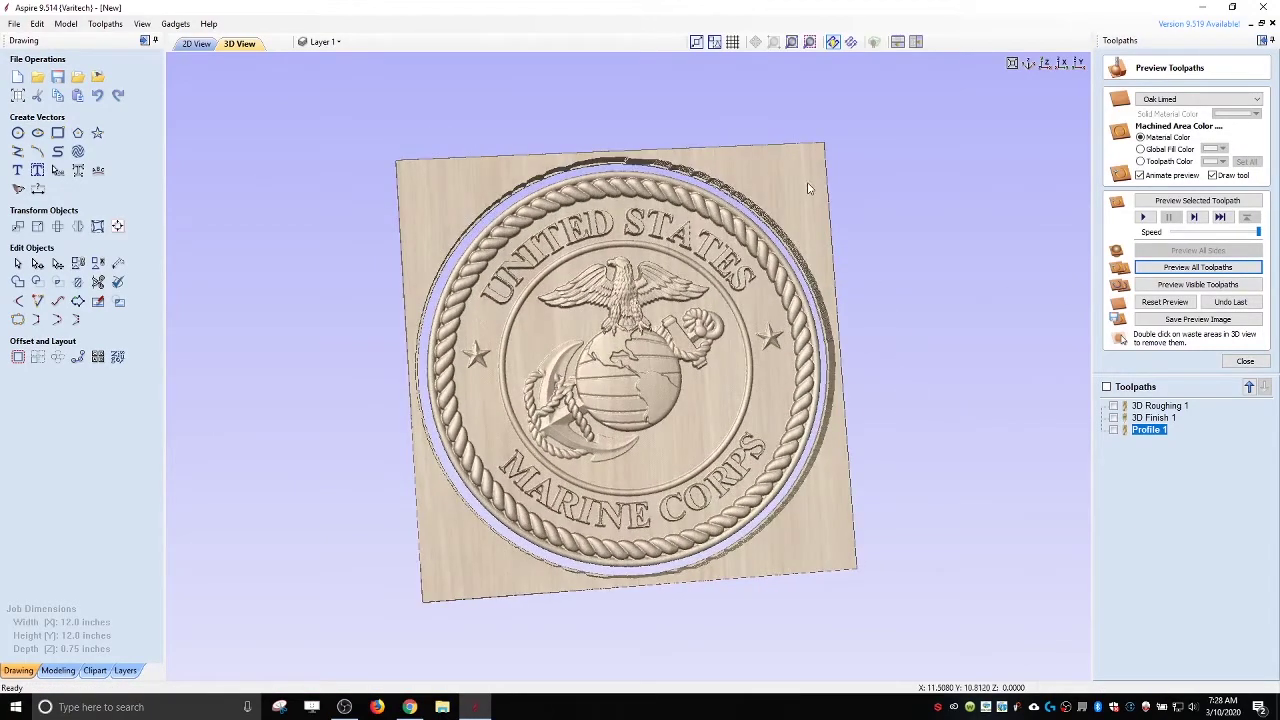
double_click(800, 183)
drag(680, 470, 737, 386)
drag(546, 301, 510, 344)
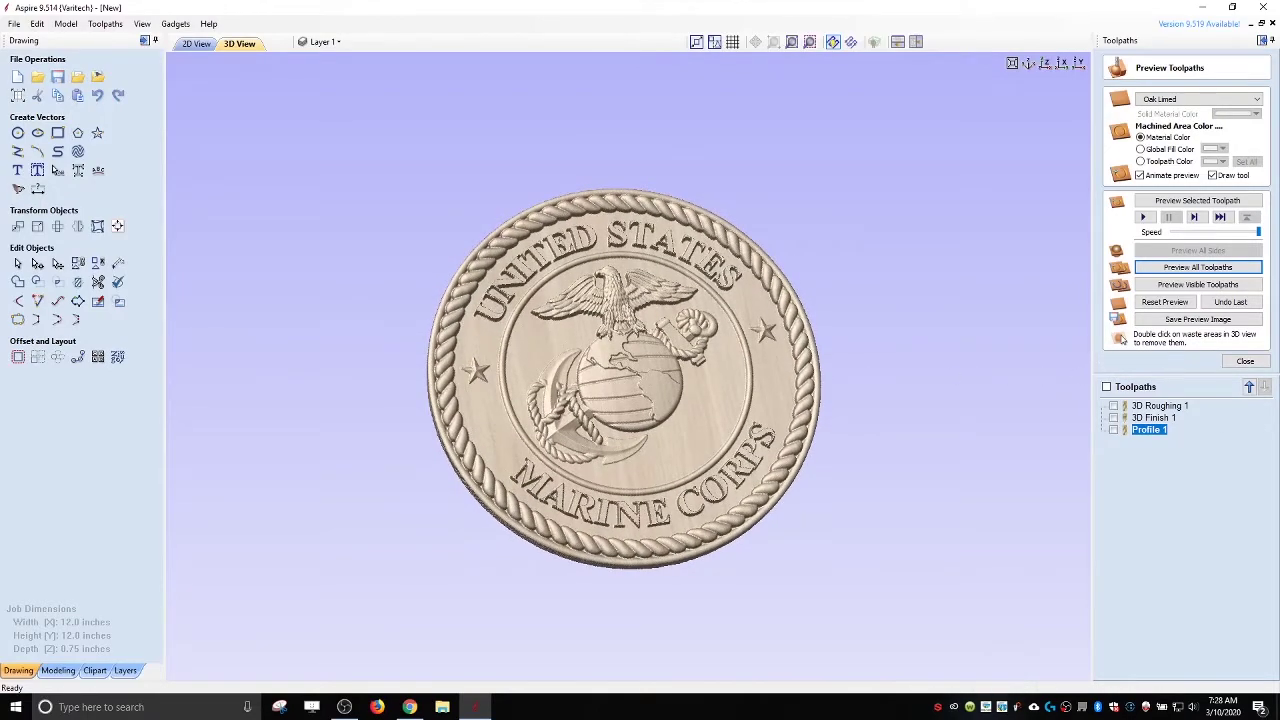
click(1244, 362)
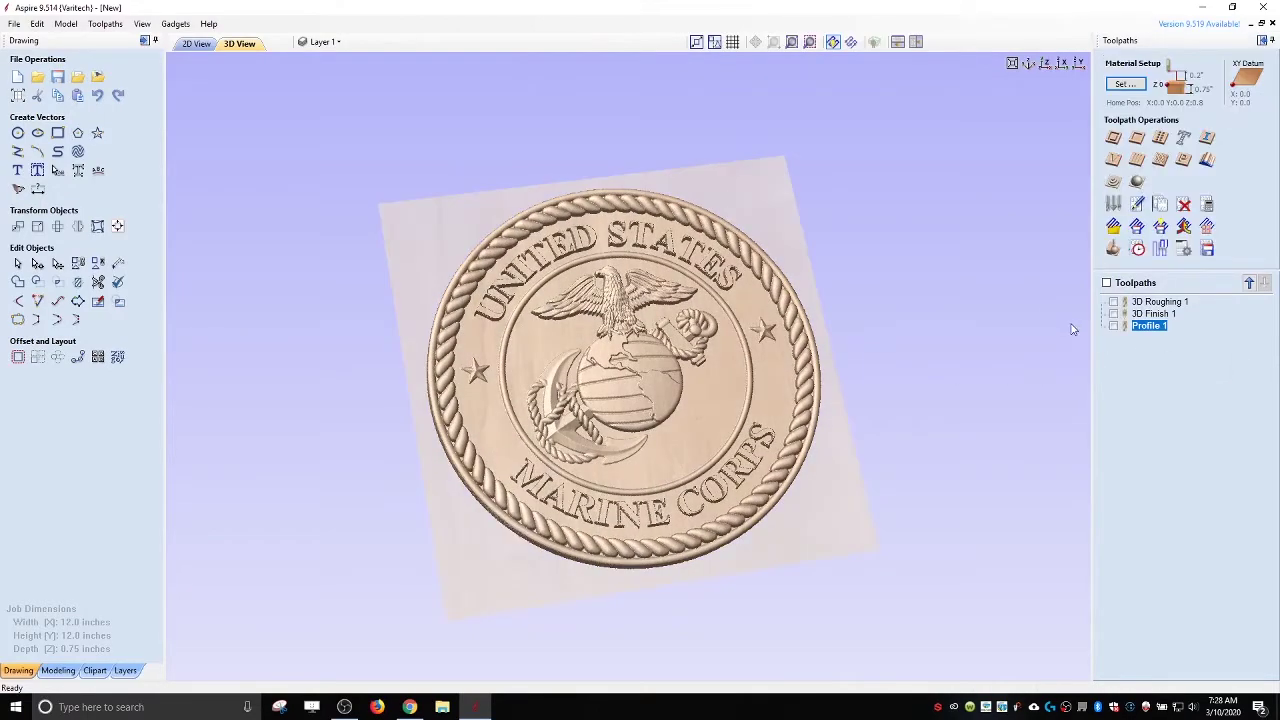
- Make all three toolpaths visible and review their estimated machining times in the toolpaths summary
click(1107, 283)
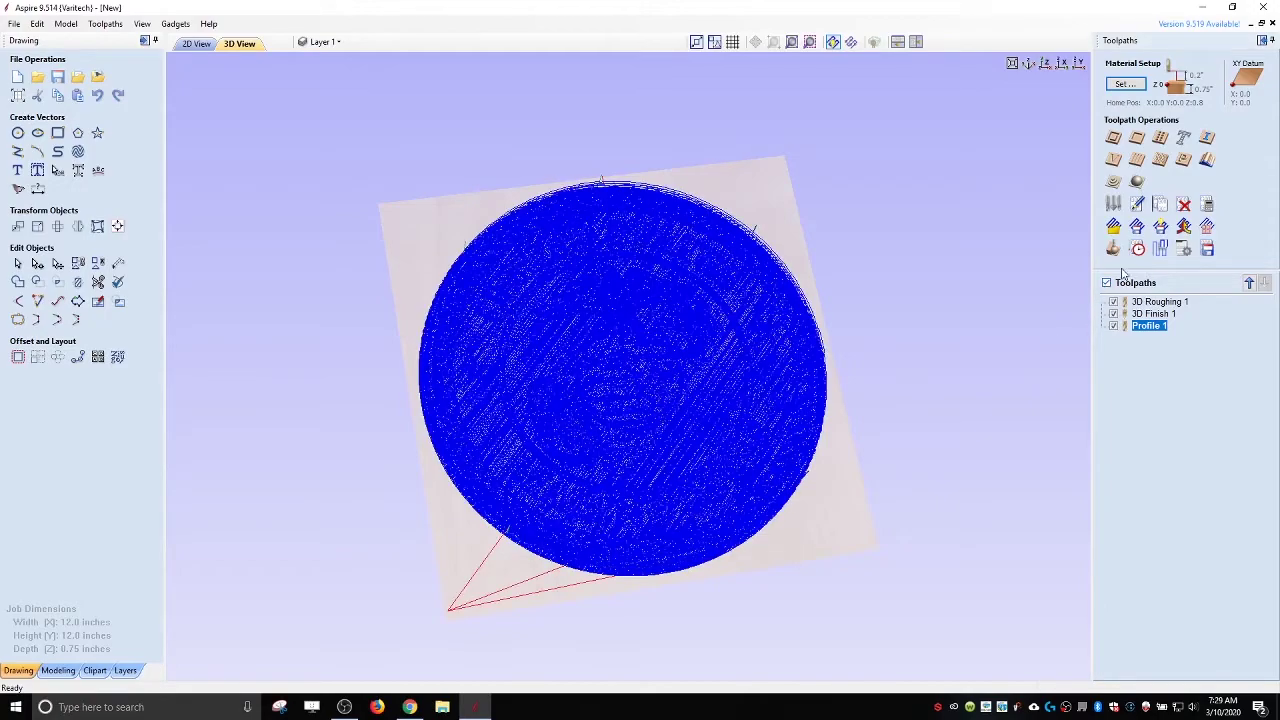
click(1138, 250)
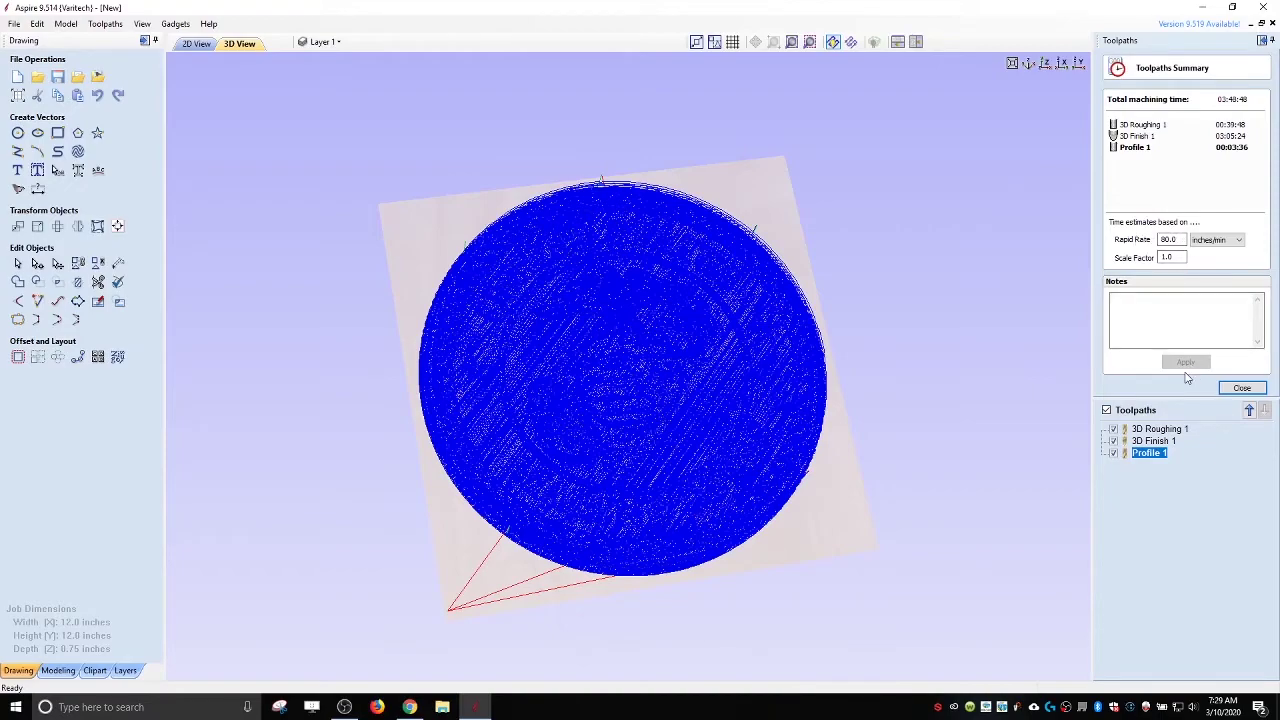
- Edit the 3D Finish 1 toolpath's tapered ball tool and try a feed rate of 80 inches/min
double_click(1160, 443)
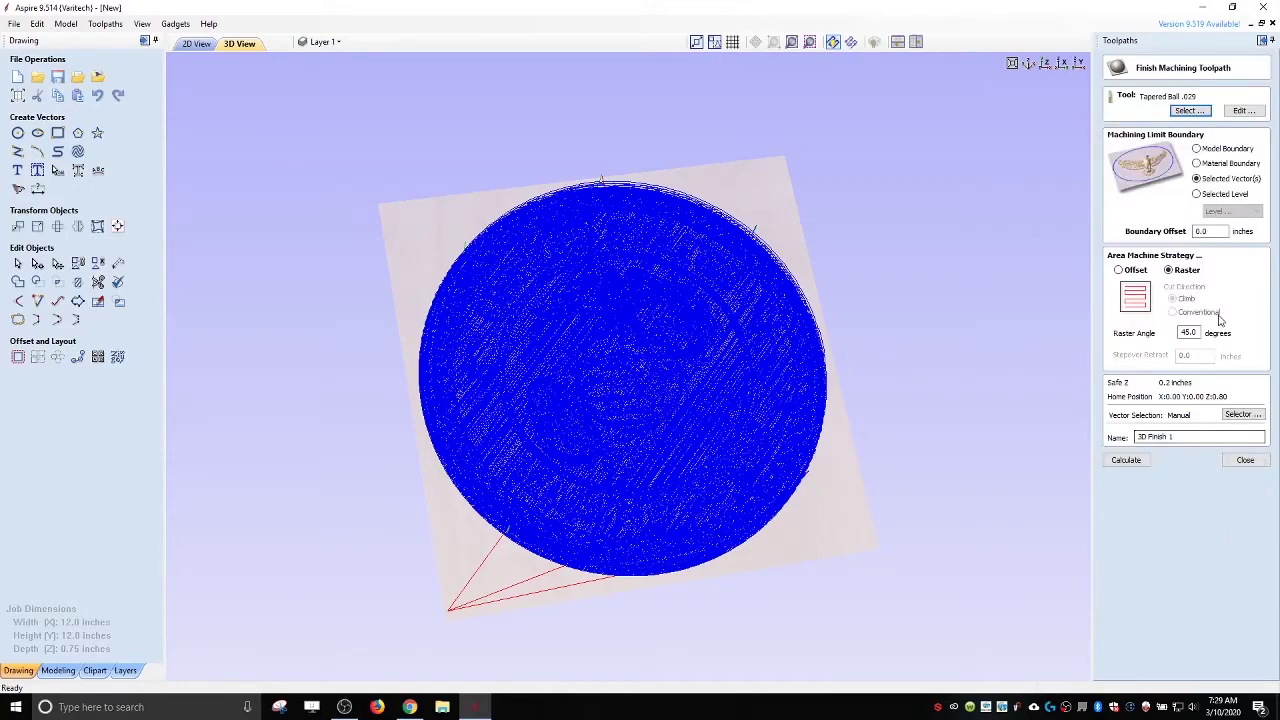
click(1247, 111)
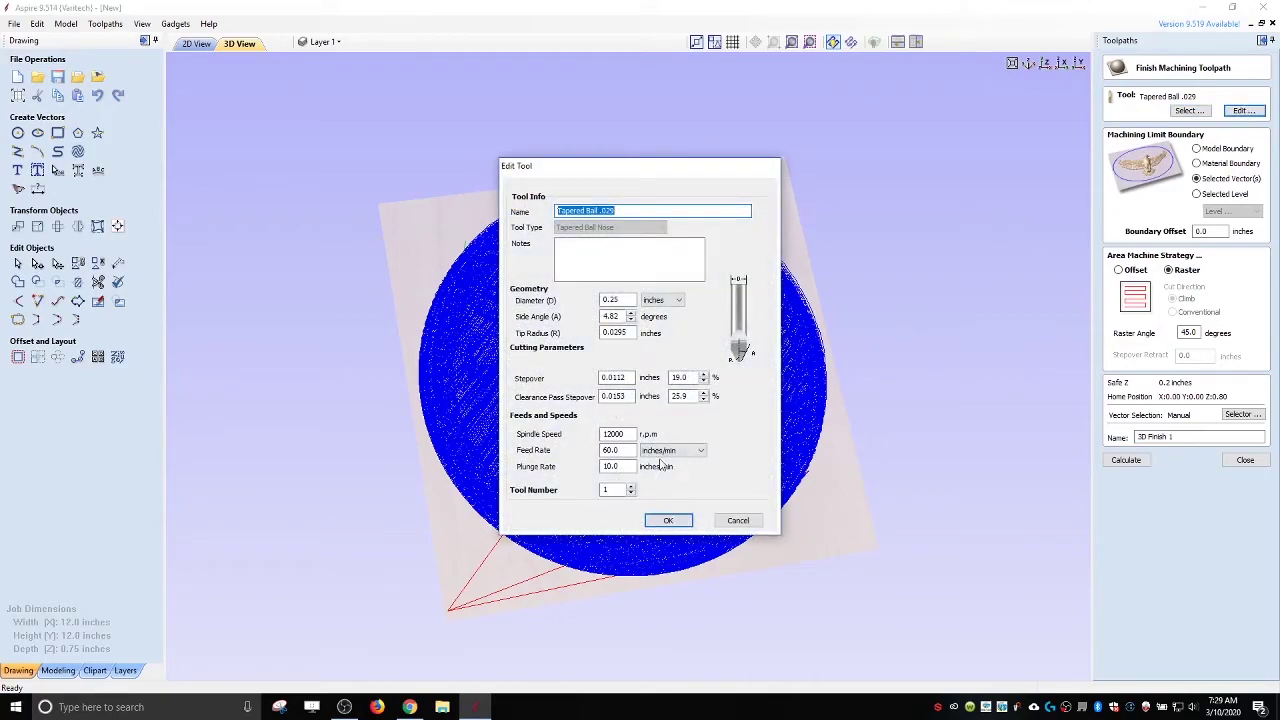
click(602, 451)
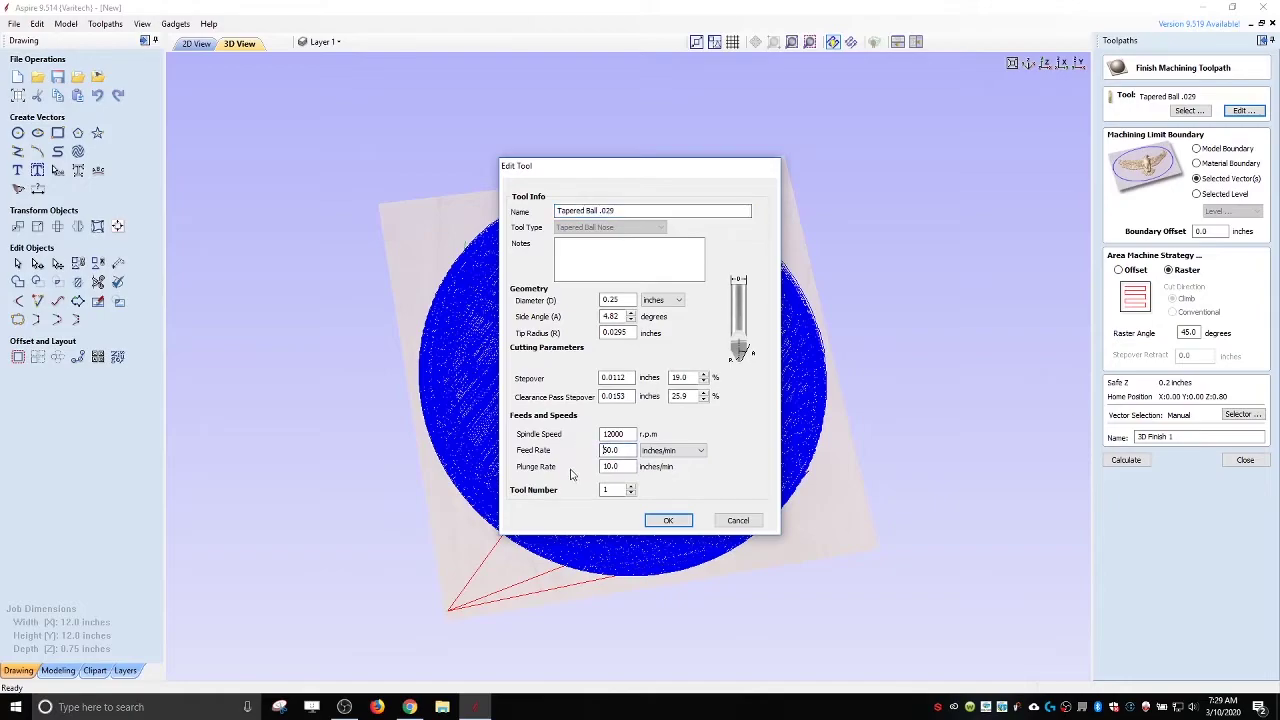
key(Delete)
text(8)
key(Tab)
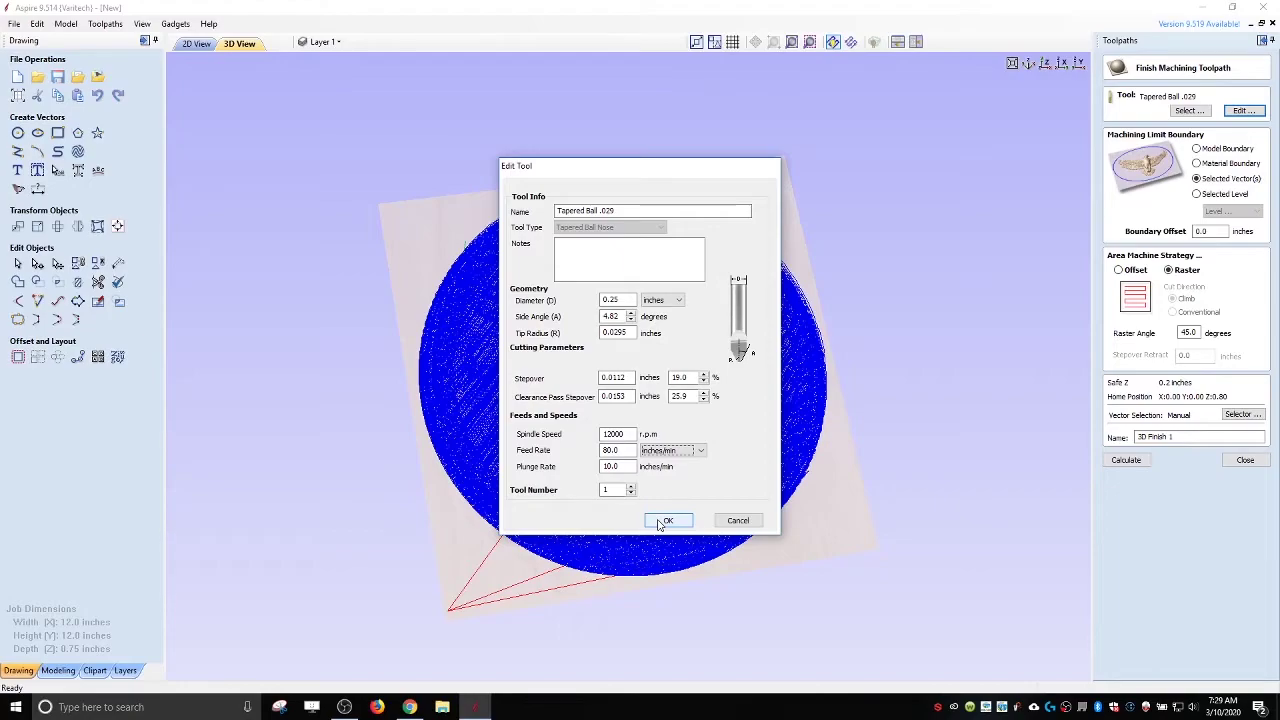
- Return the tapered ball tool's feed rate to 60 inches/min, recalculate the finishing toolpath, and close the preview
key(shift+Tab)
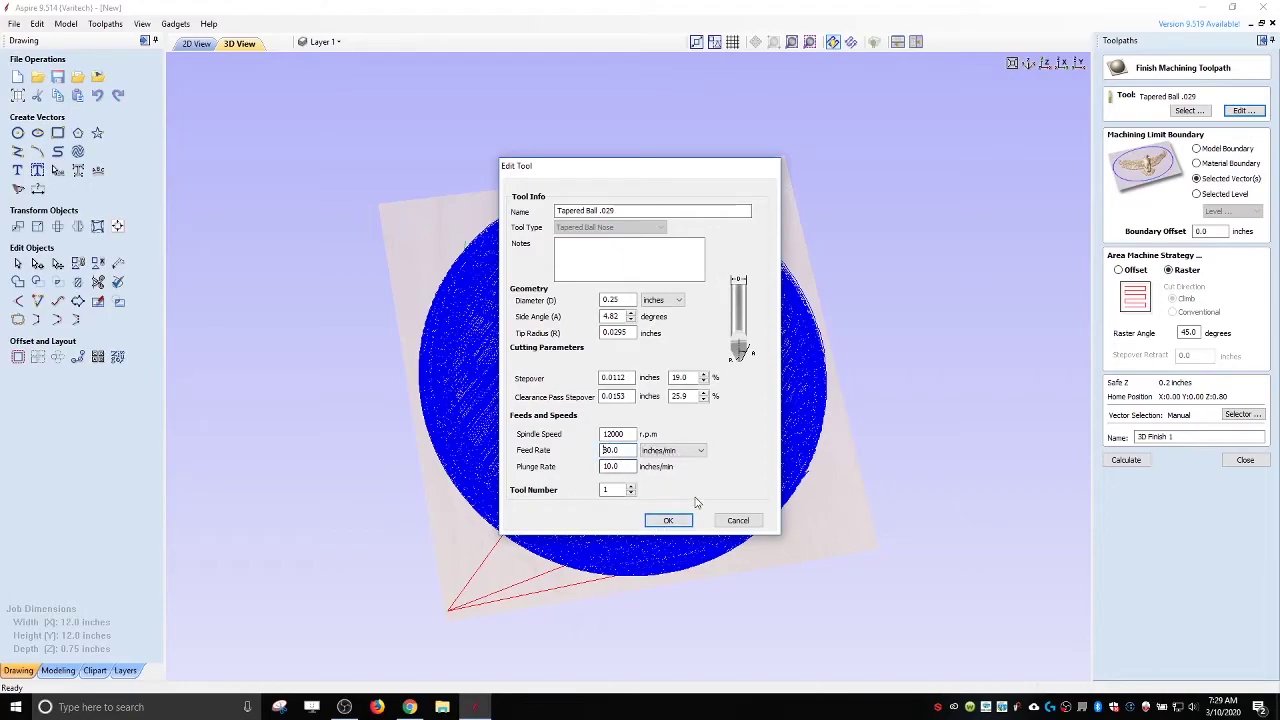
key(Tab)
click(664, 522)
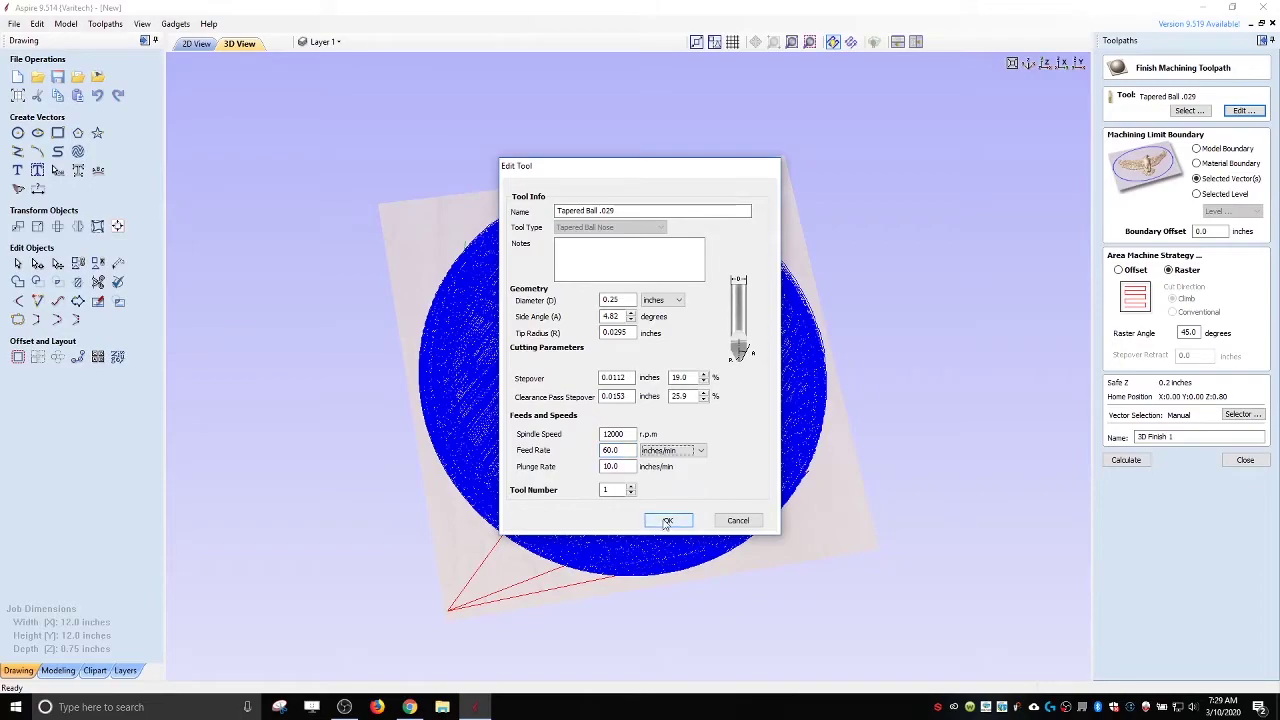
key(Tab)
key(Tab)
key(Tab)
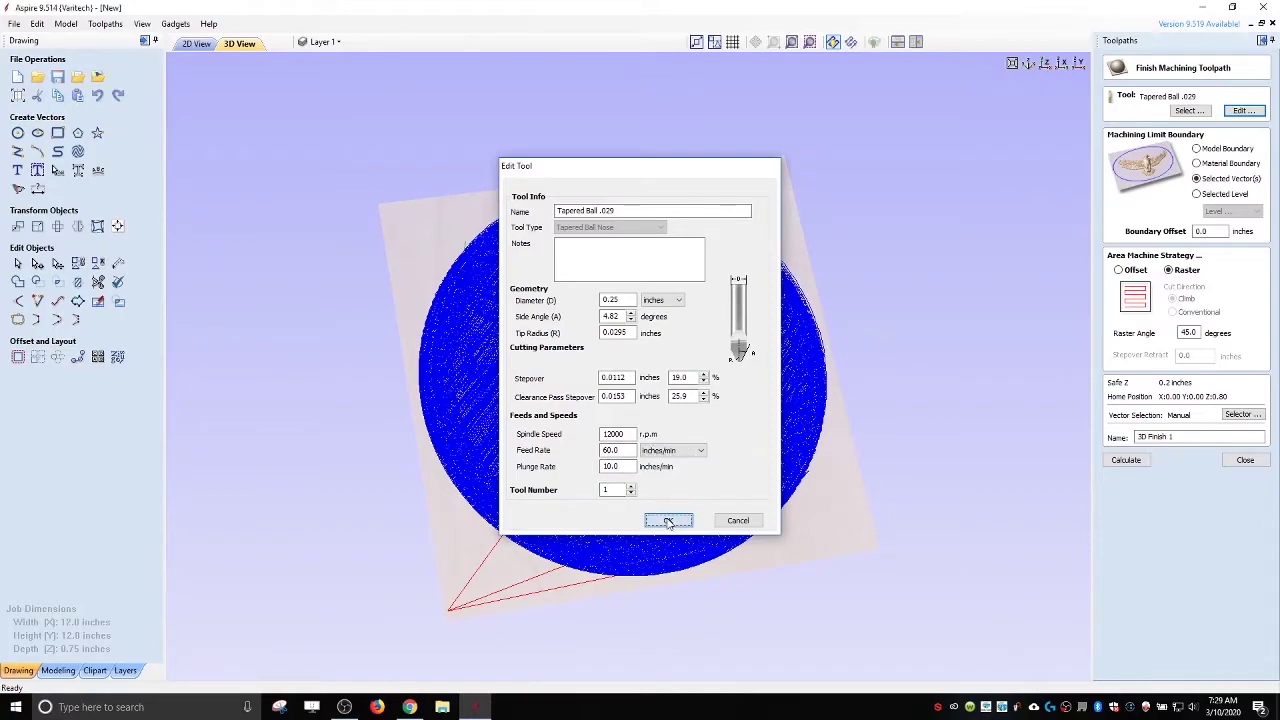
click(668, 521)
click(1127, 461)
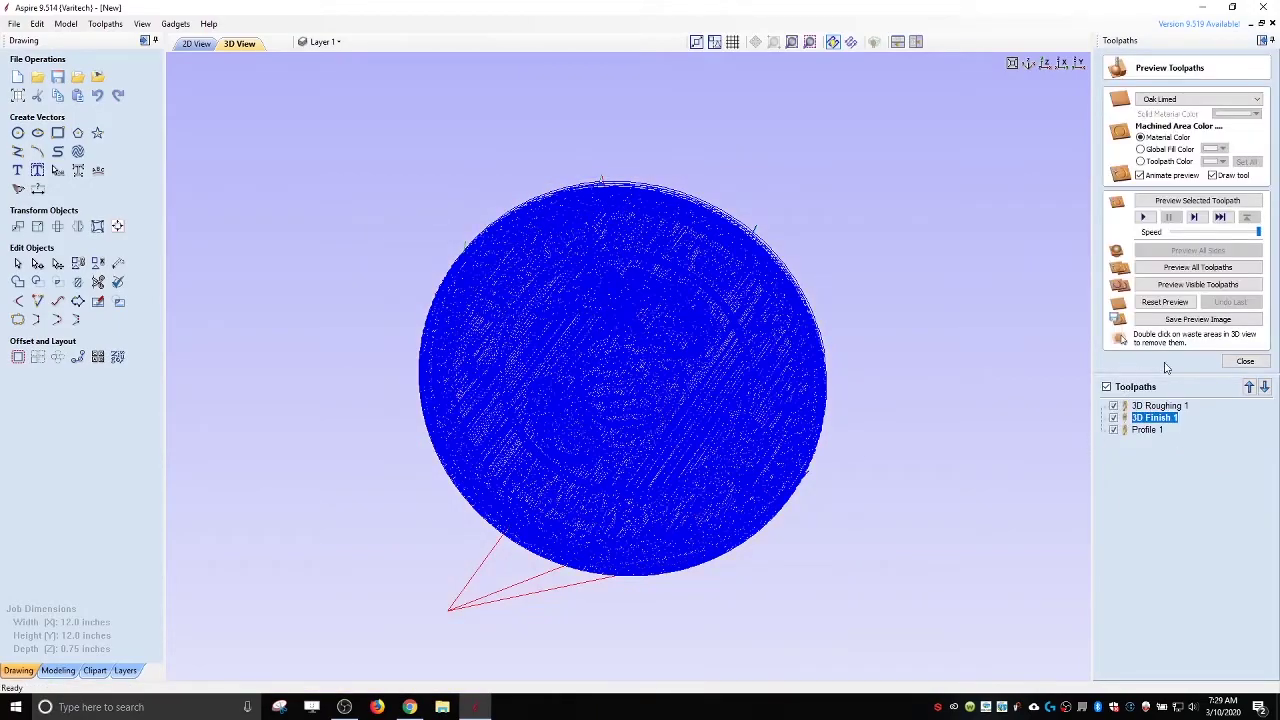
click(1245, 361)
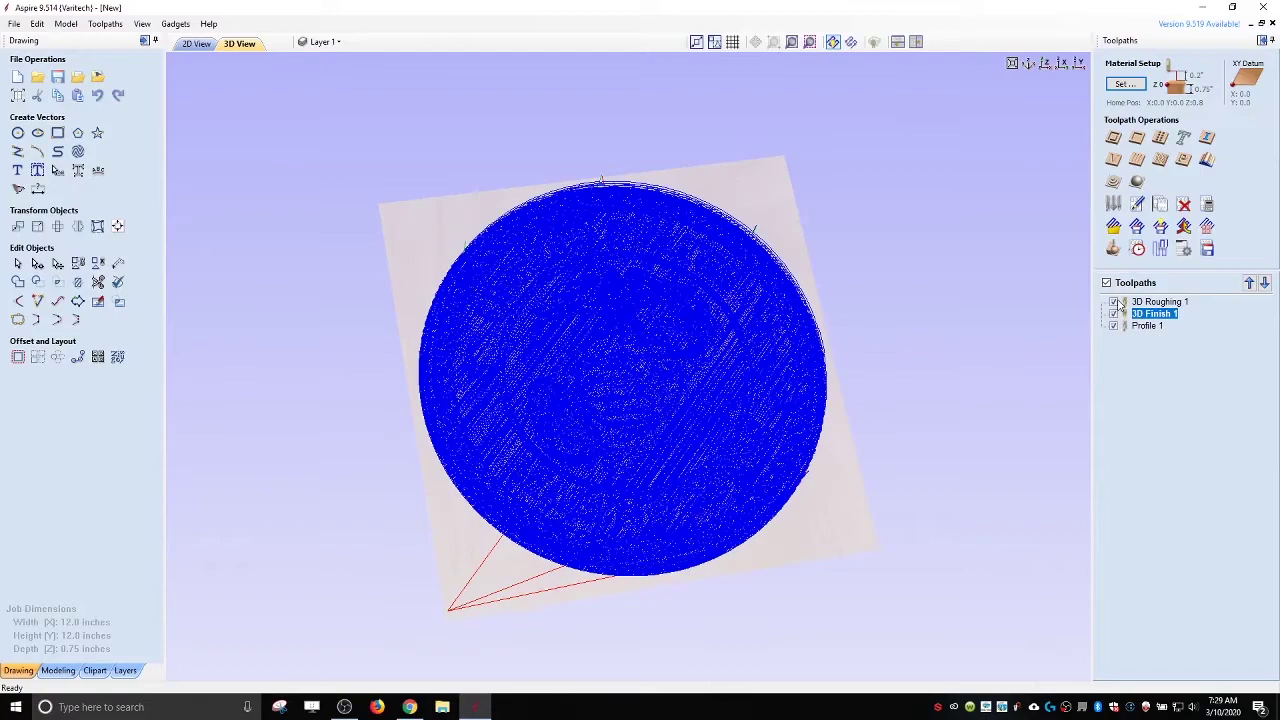
- Compare the estimated machining times of the roughing and finishing toolpaths in the toolpaths summary
click(1137, 250)
click(1150, 124)
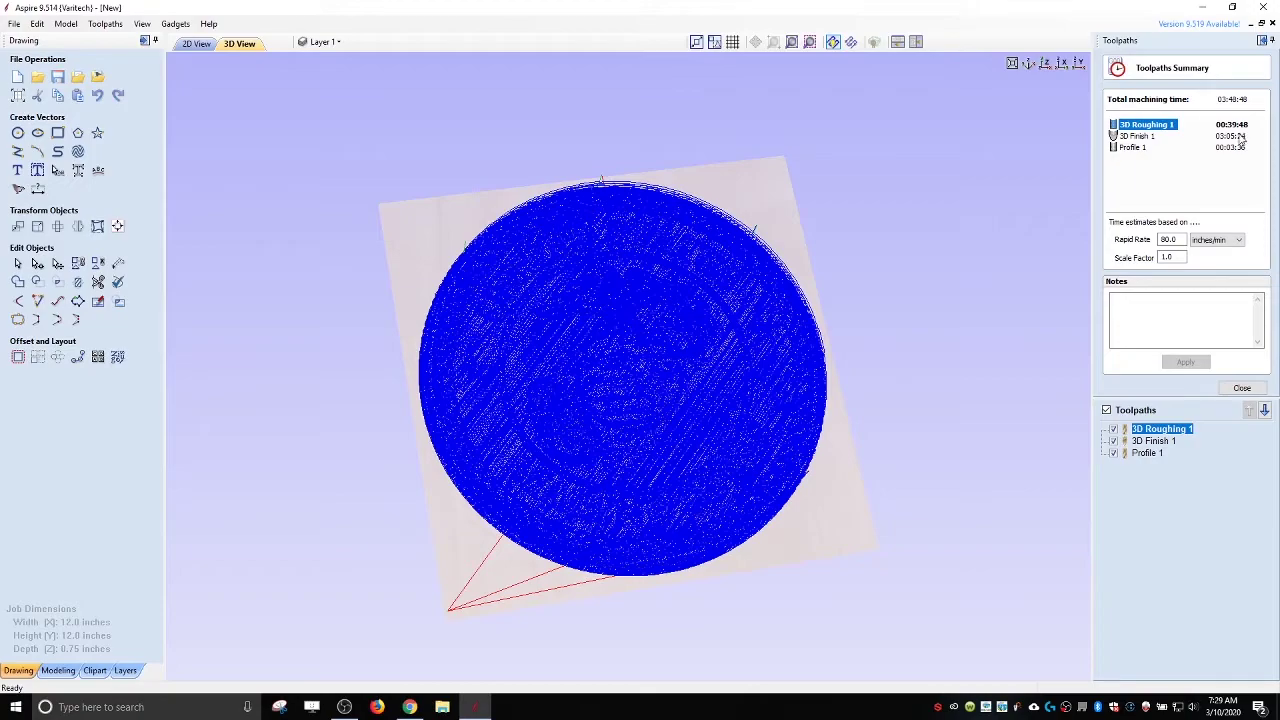
click(1143, 136)
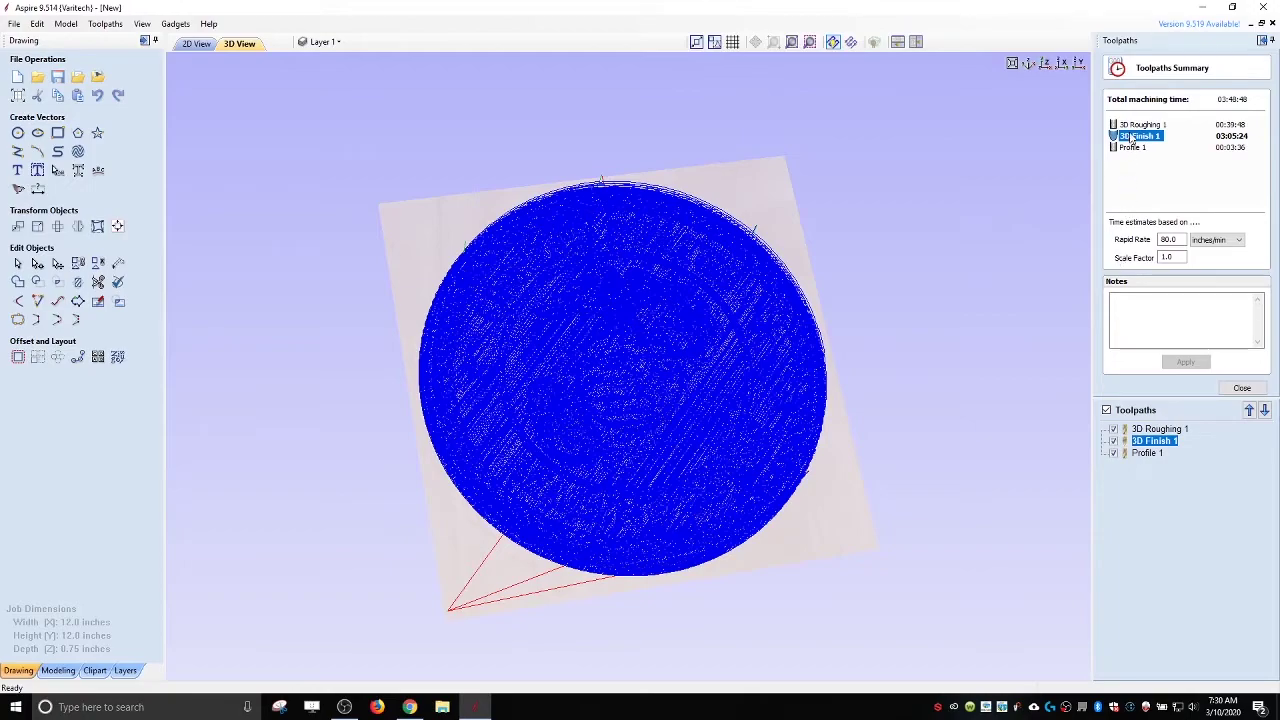
click(1140, 124)
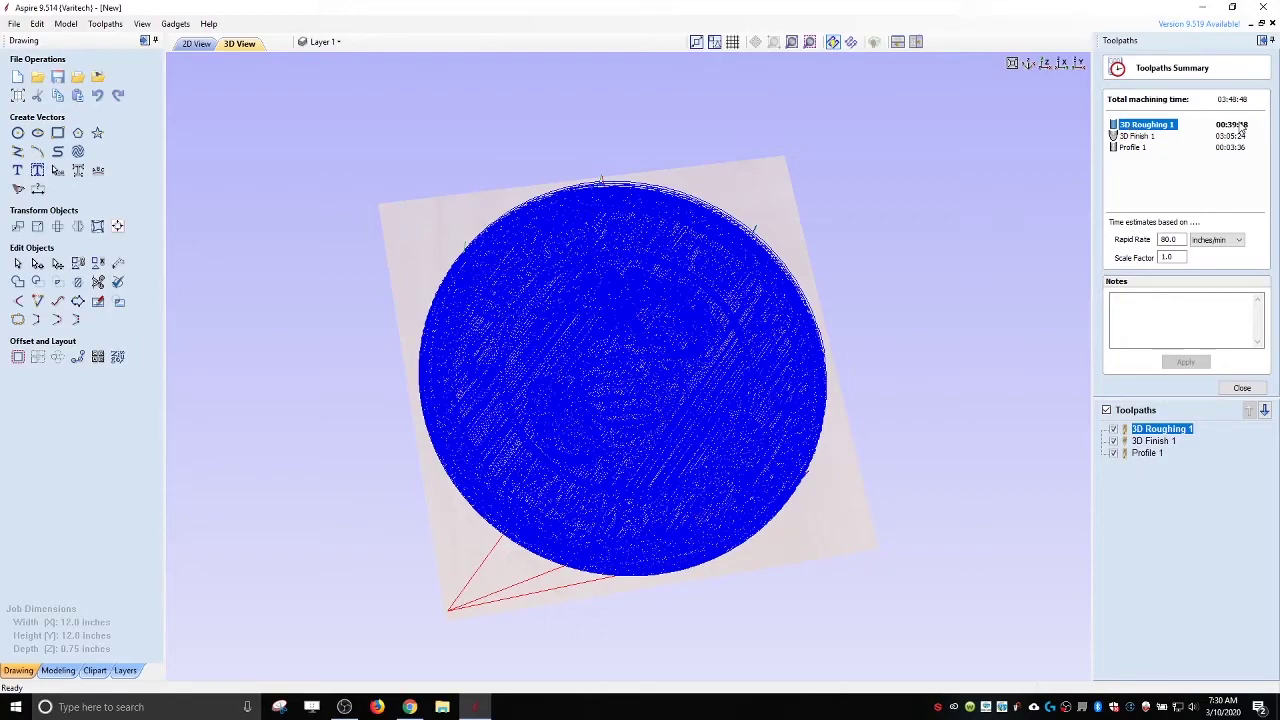
click(1141, 137)
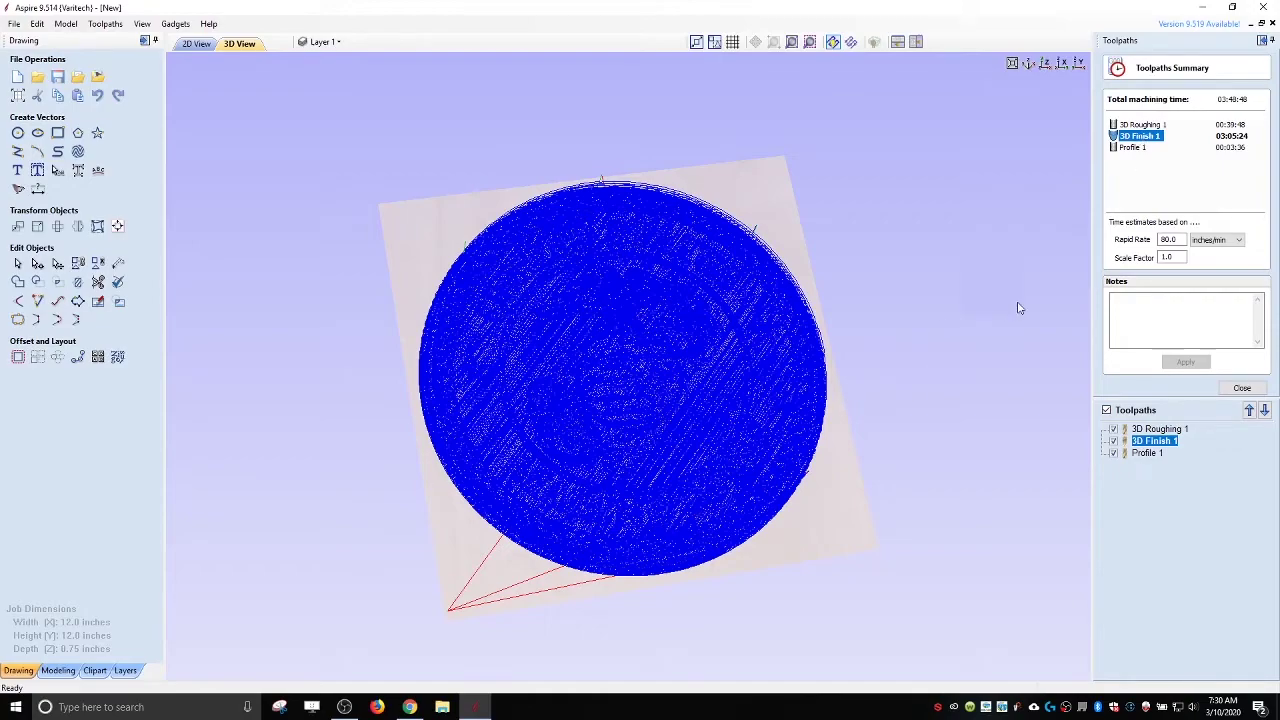
- Try a feed rate of 80 inches/min on the 3D Finish 1 tapered ball tool and recalculate the finishing toolpath
double_click(1150, 441)
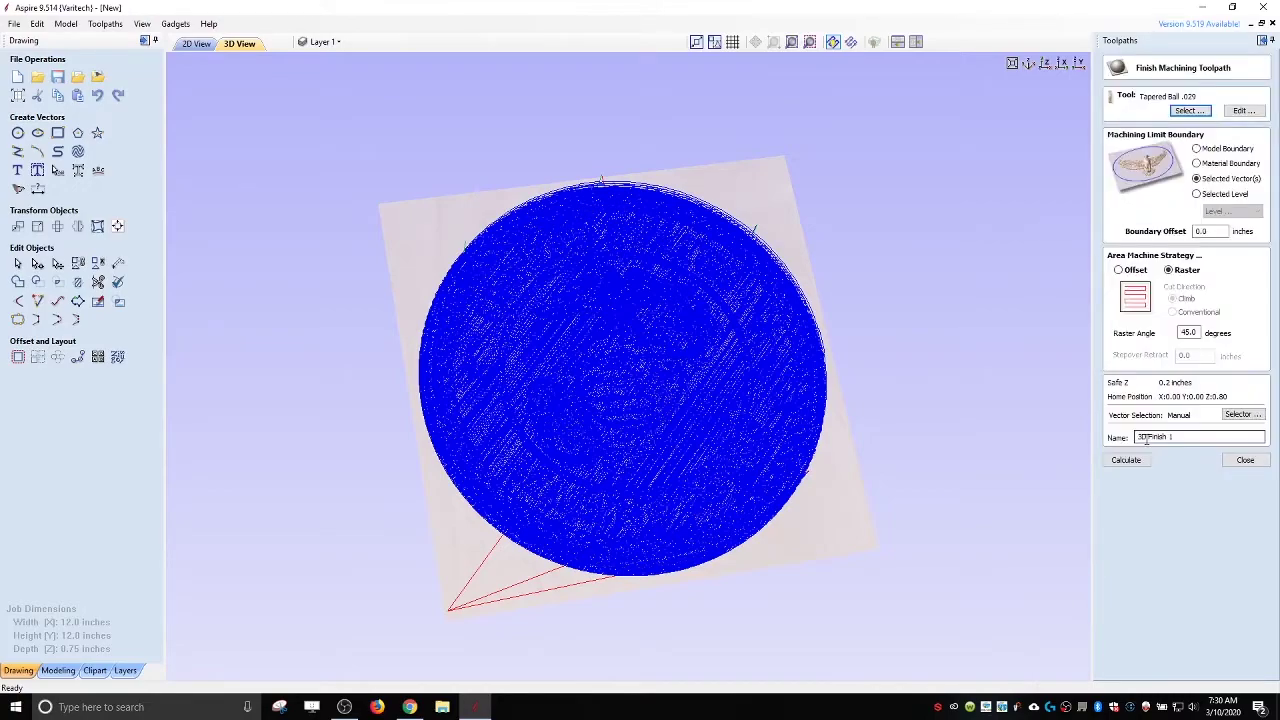
click(1243, 111)
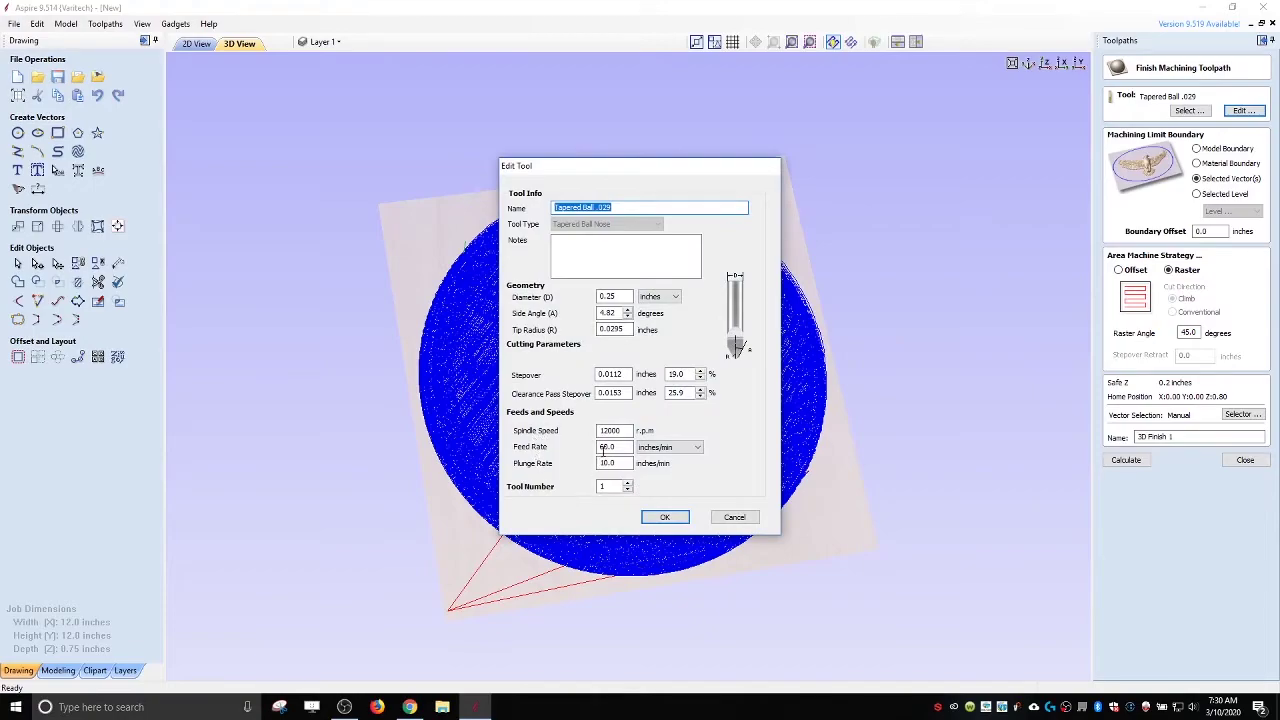
double_click(606, 447)
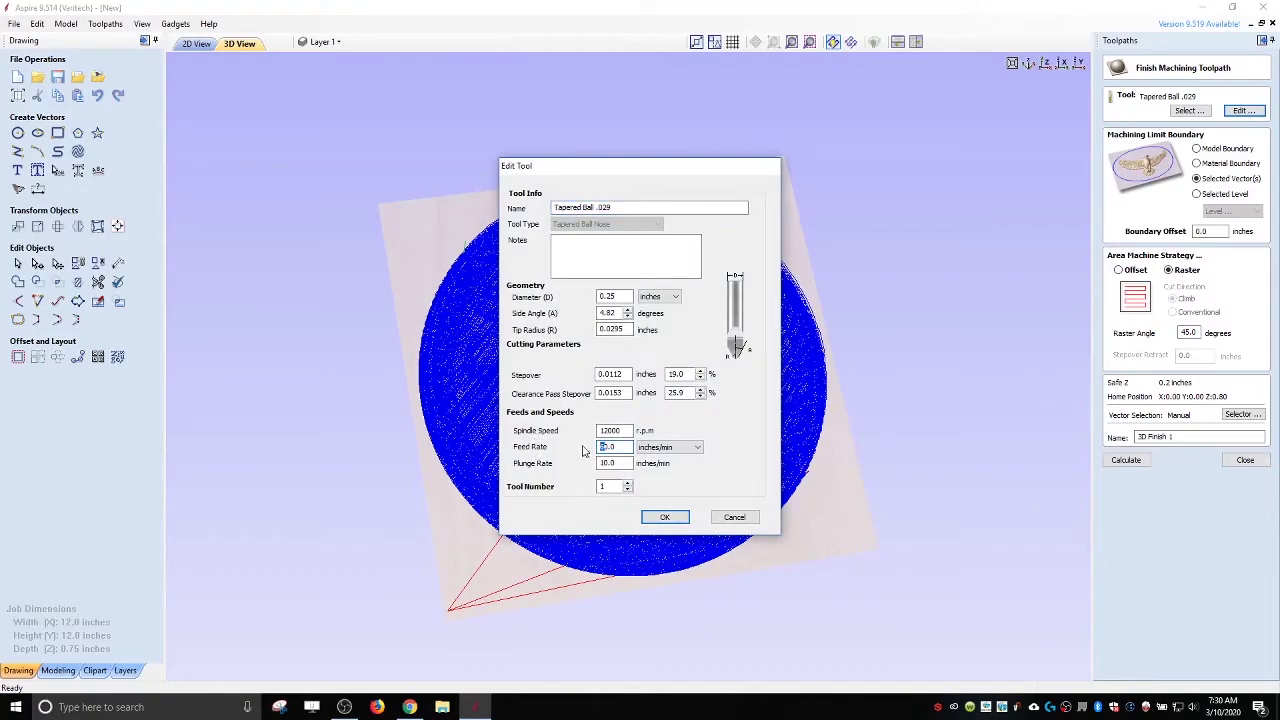
click(665, 517)
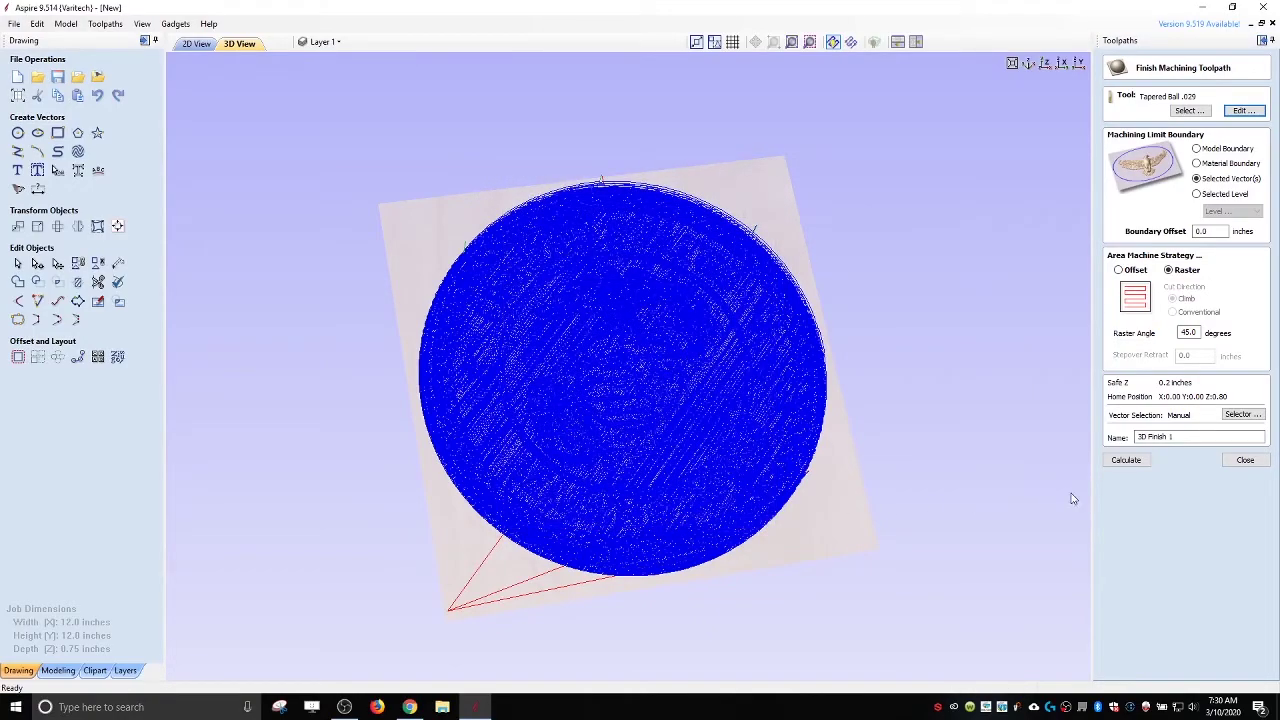
click(1126, 461)
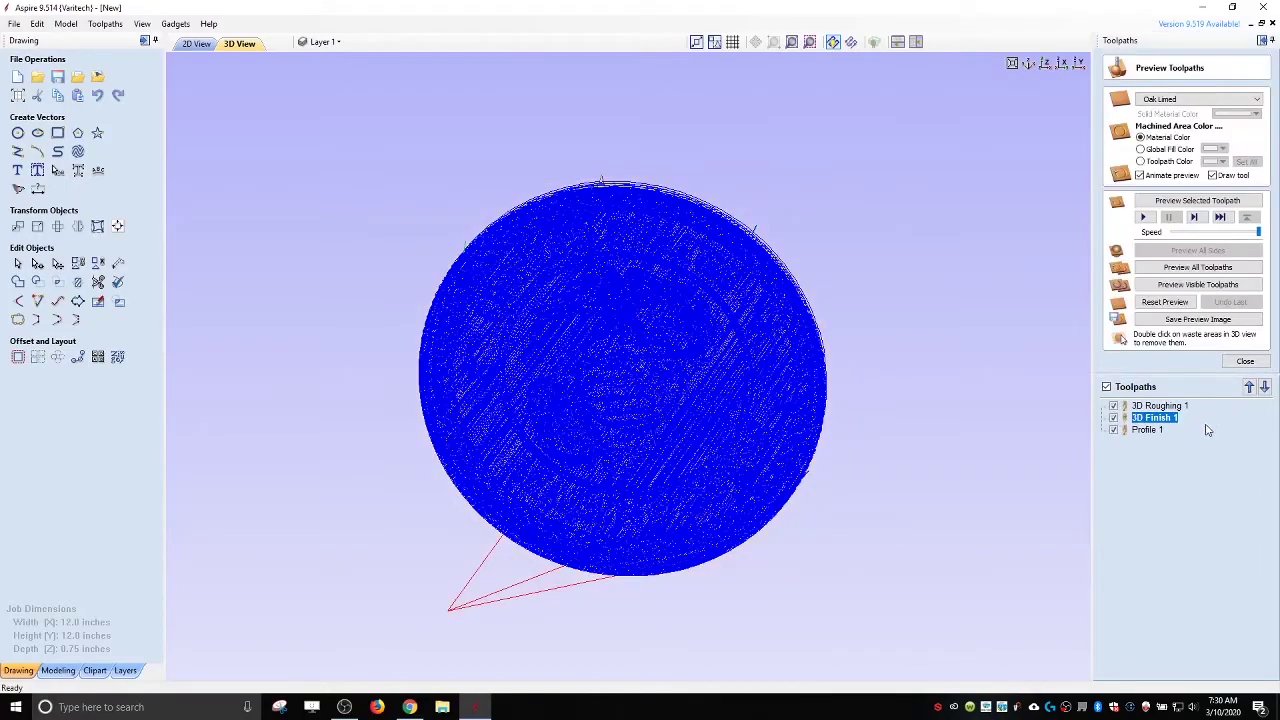
- Close the preview and check the finishing toolpath's estimated machining time in the toolpaths summary
click(1245, 361)
click(1146, 250)
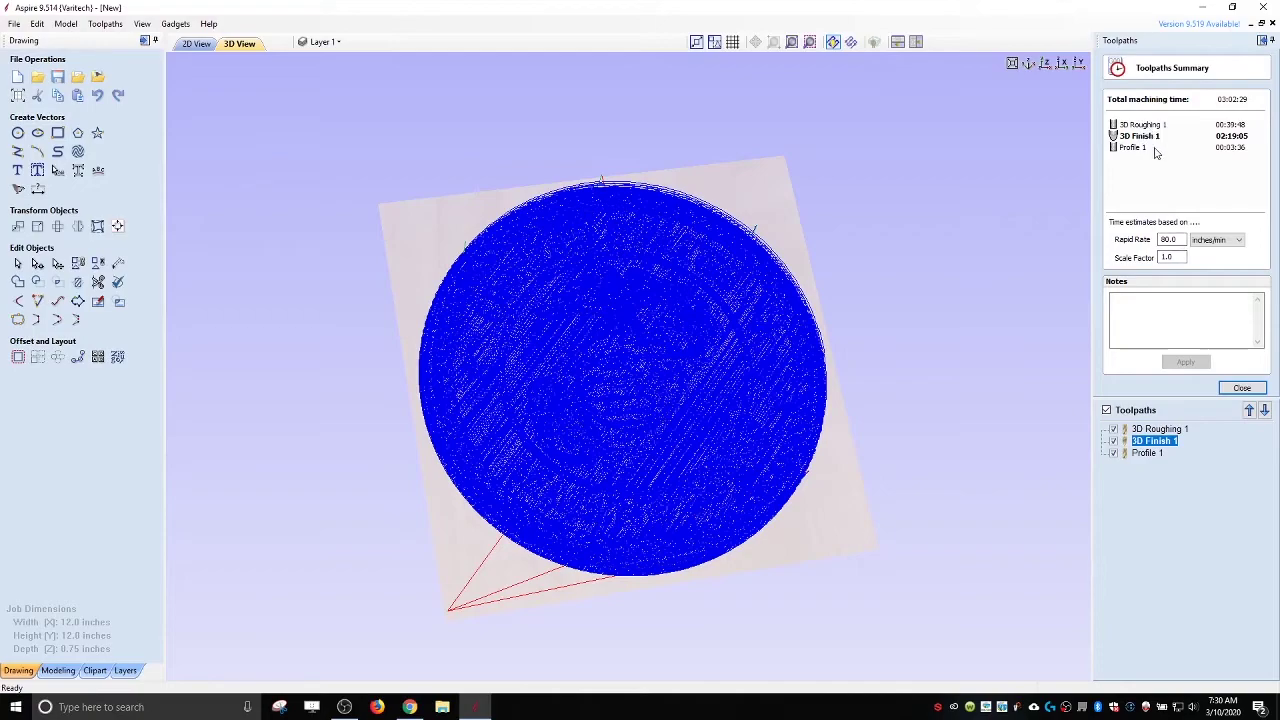
mouse_move(1148, 145)
- Set the 3D Finish 1 tapered ball tool's feed rate back to 60 inches/min and recalculate the finishing toolpath
double_click(1155, 441)
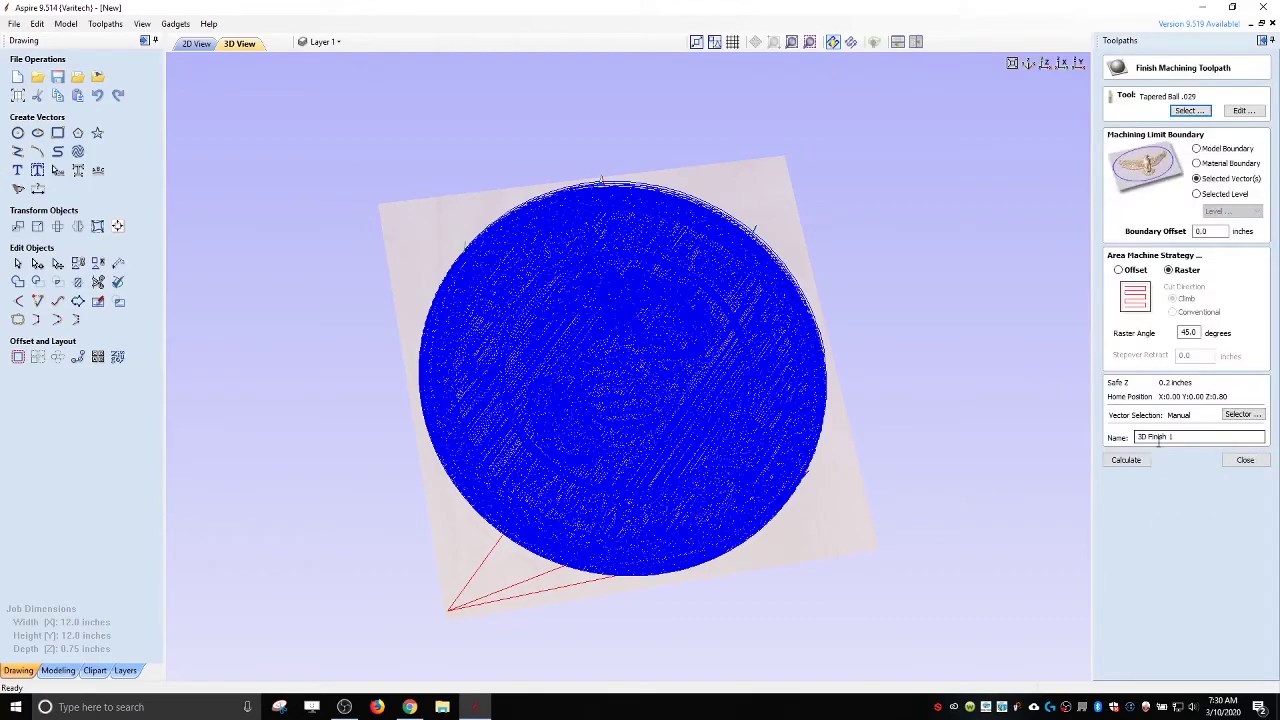
click(1190, 110)
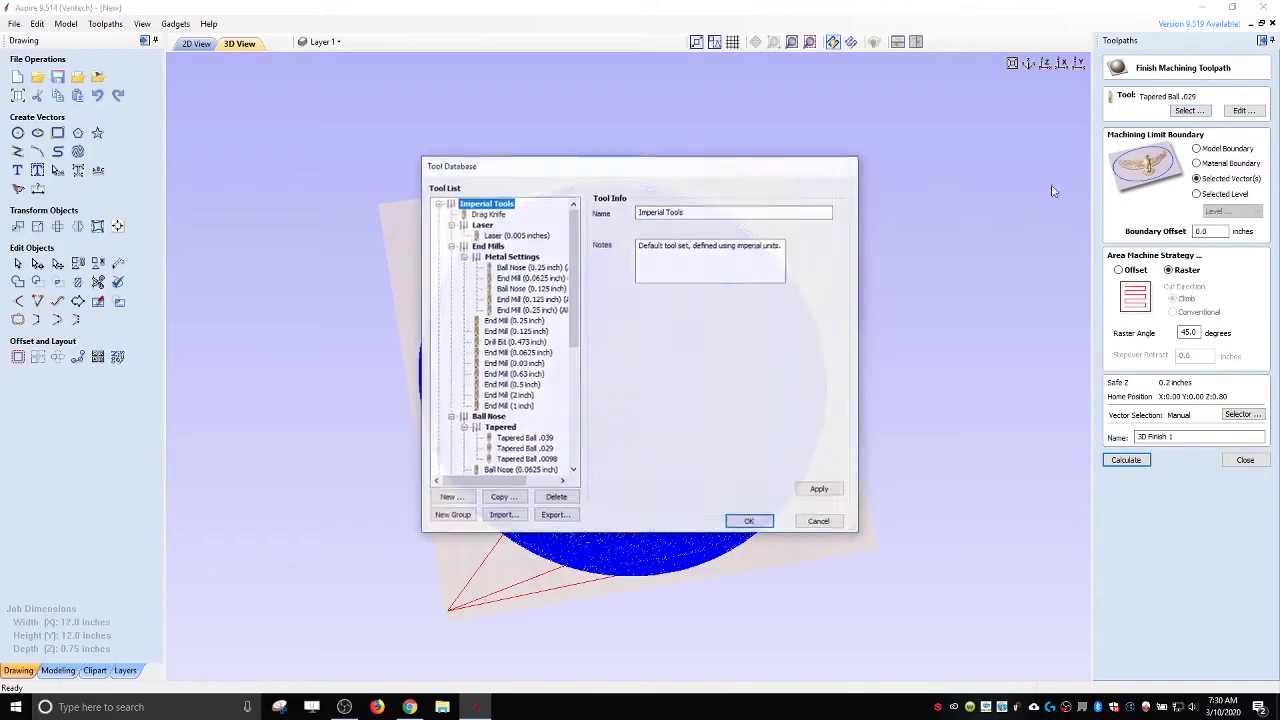
click(818, 521)
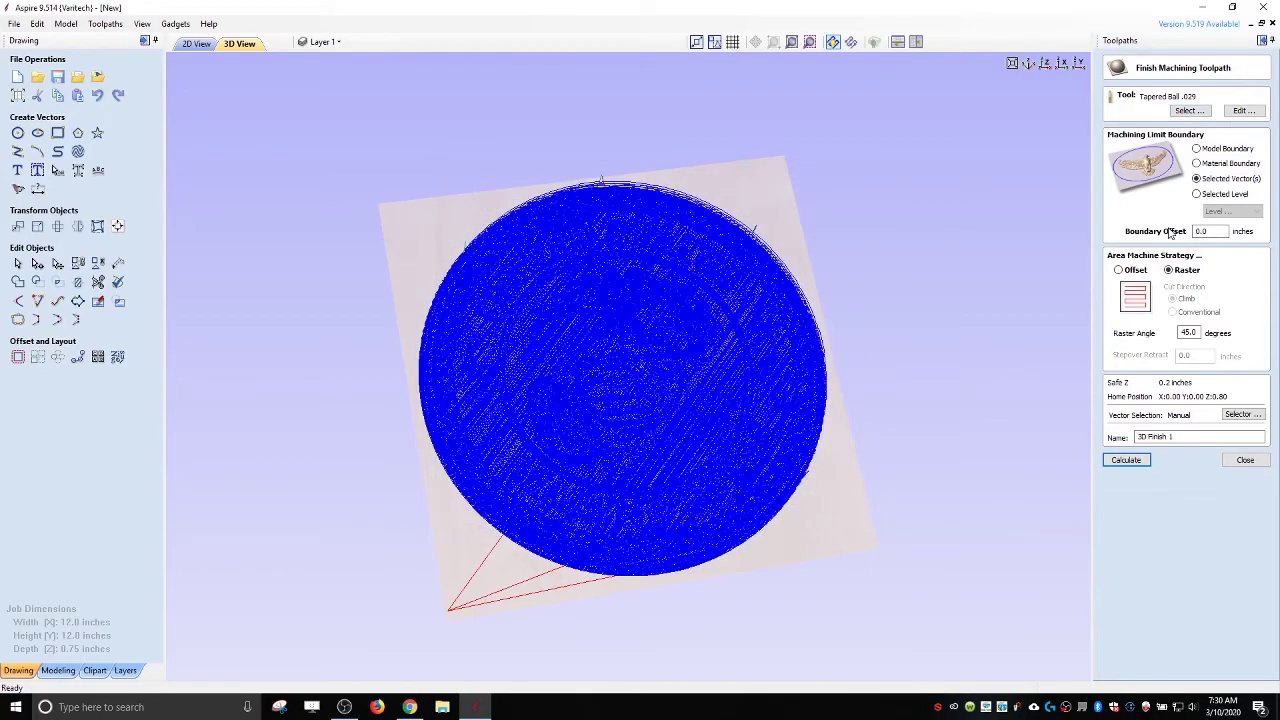
click(1243, 112)
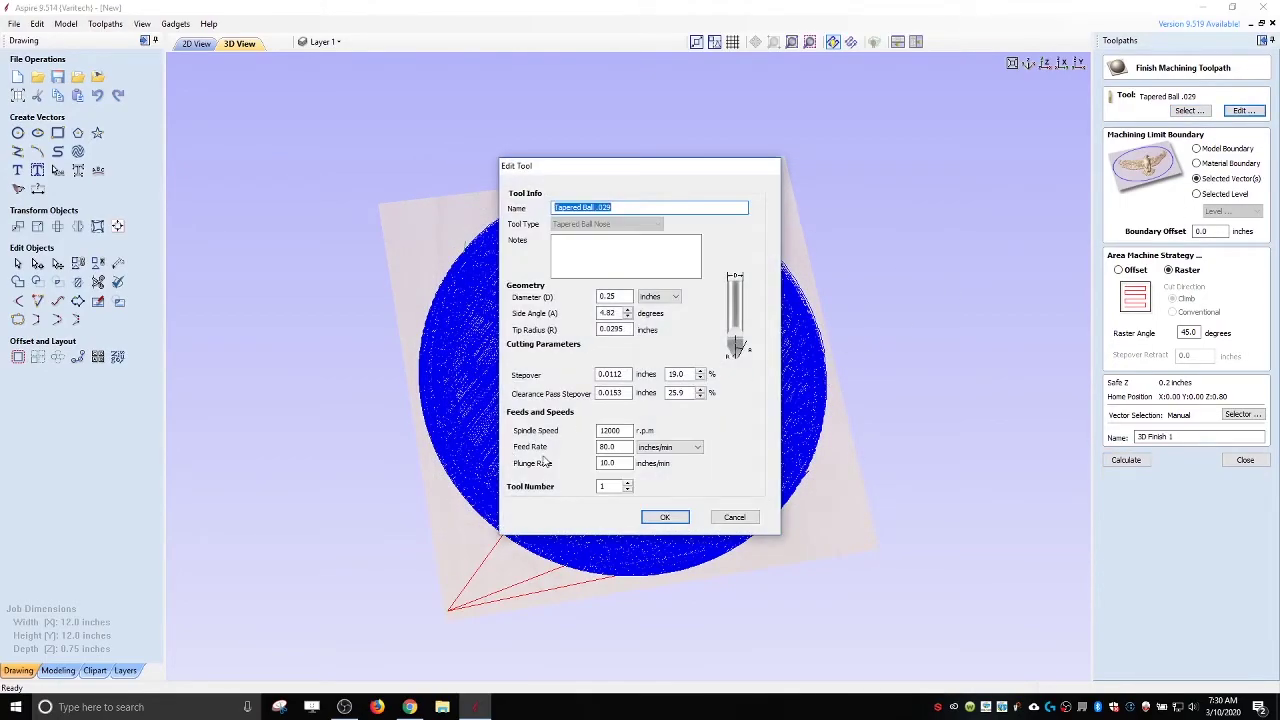
drag(604, 447, 587, 452)
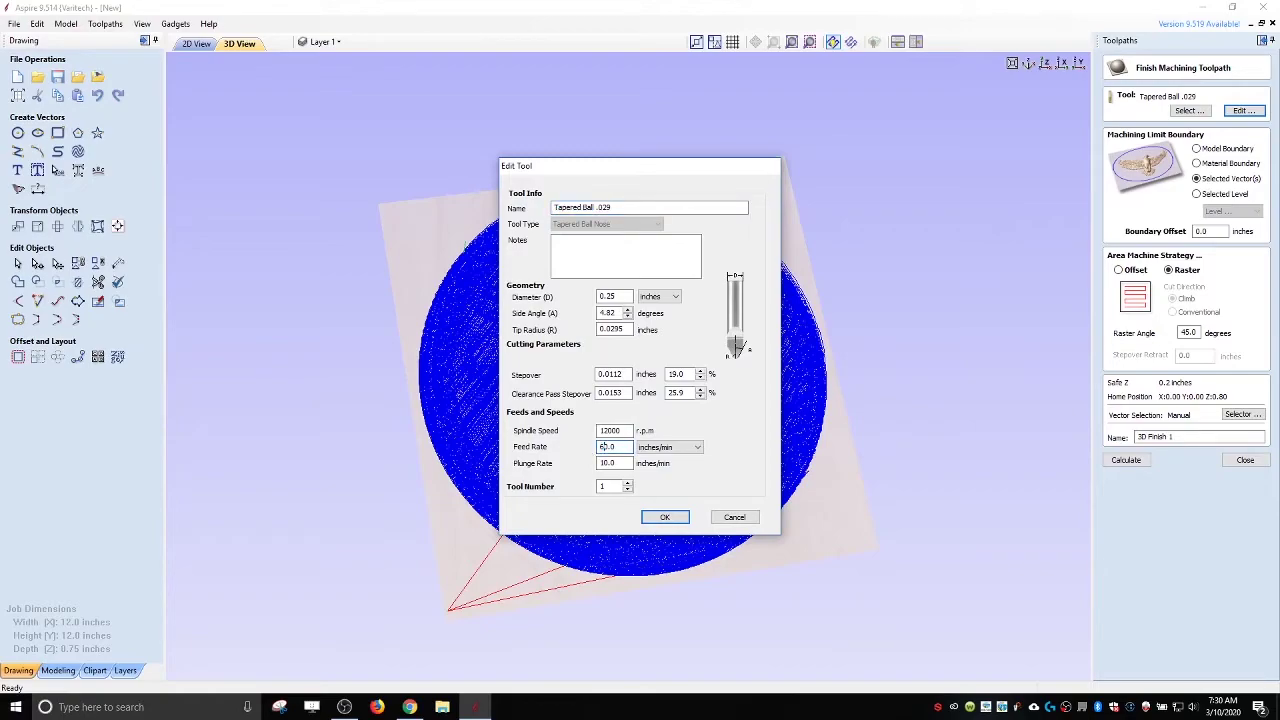
key(Tab)
click(665, 517)
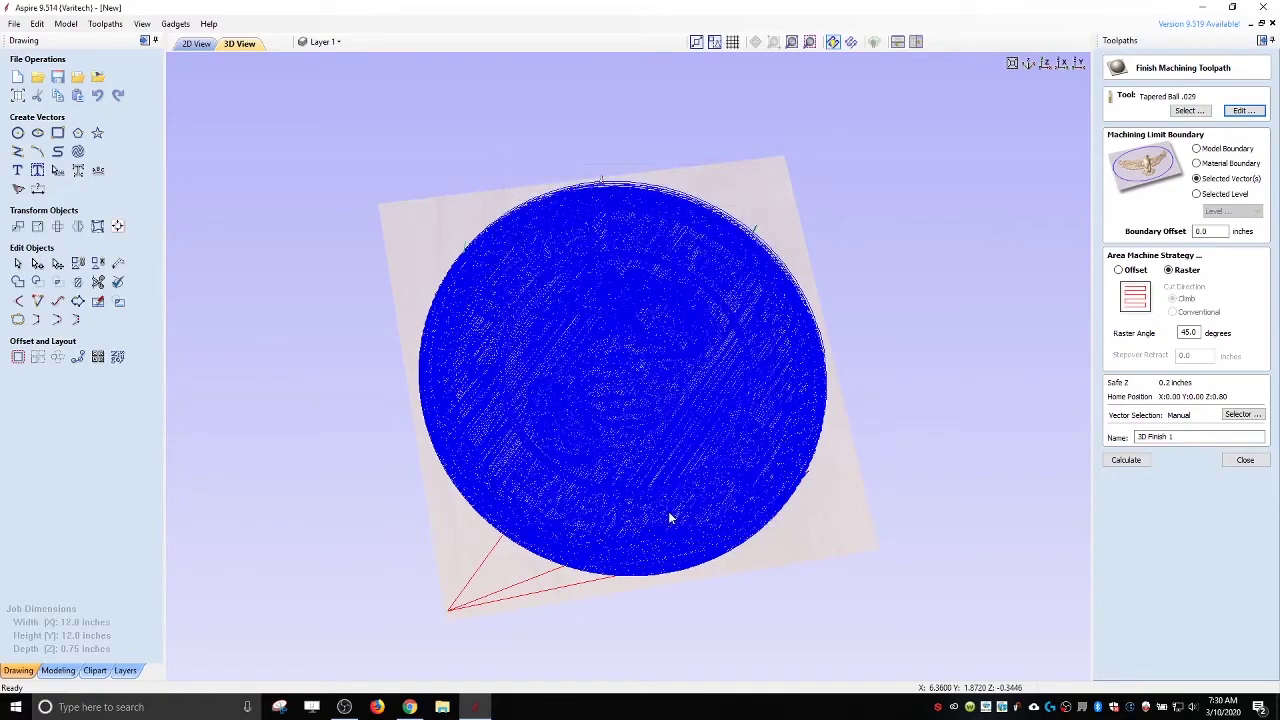
click(1140, 460)
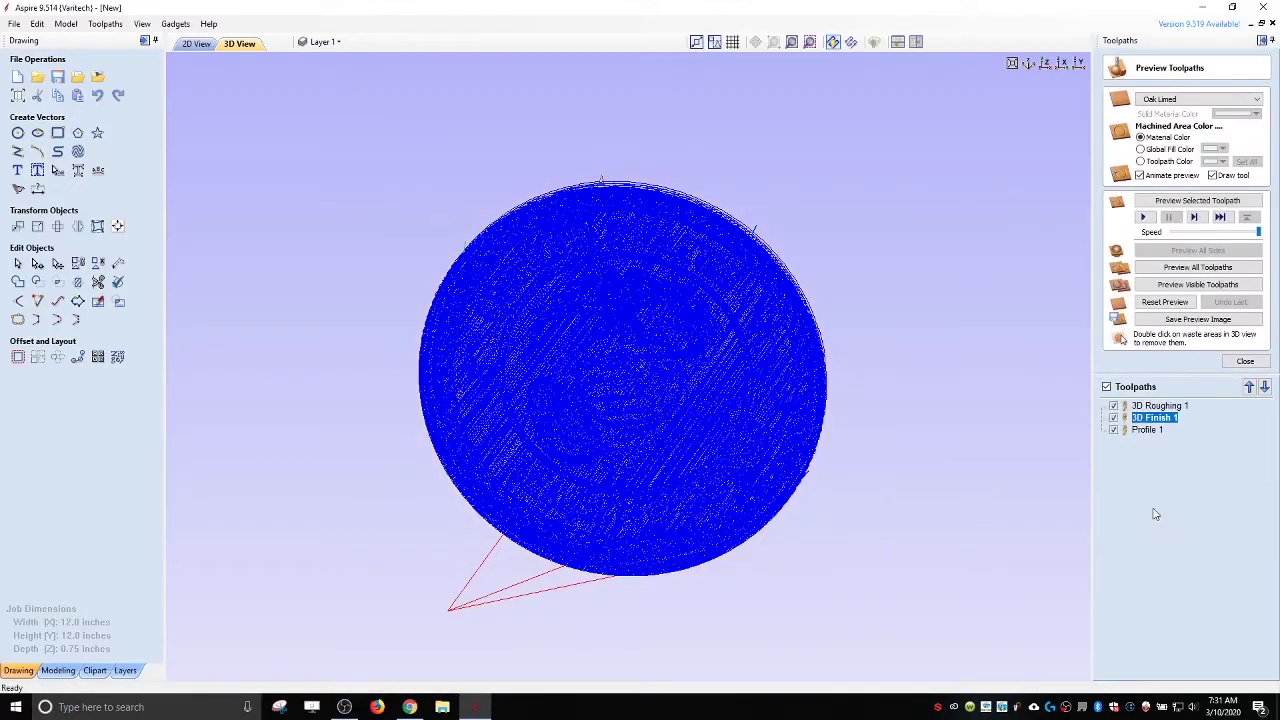
- Preview all toolpaths on a reset block and remove the waste material around the seal
click(1170, 303)
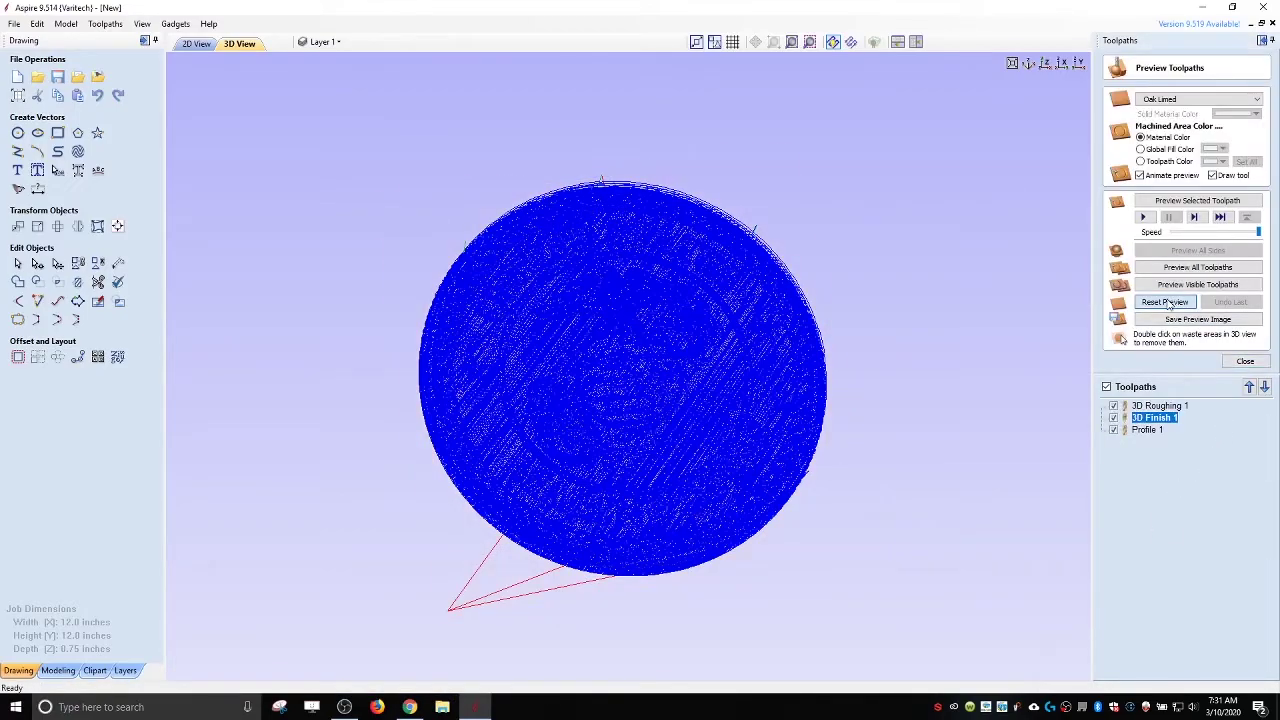
click(1196, 268)
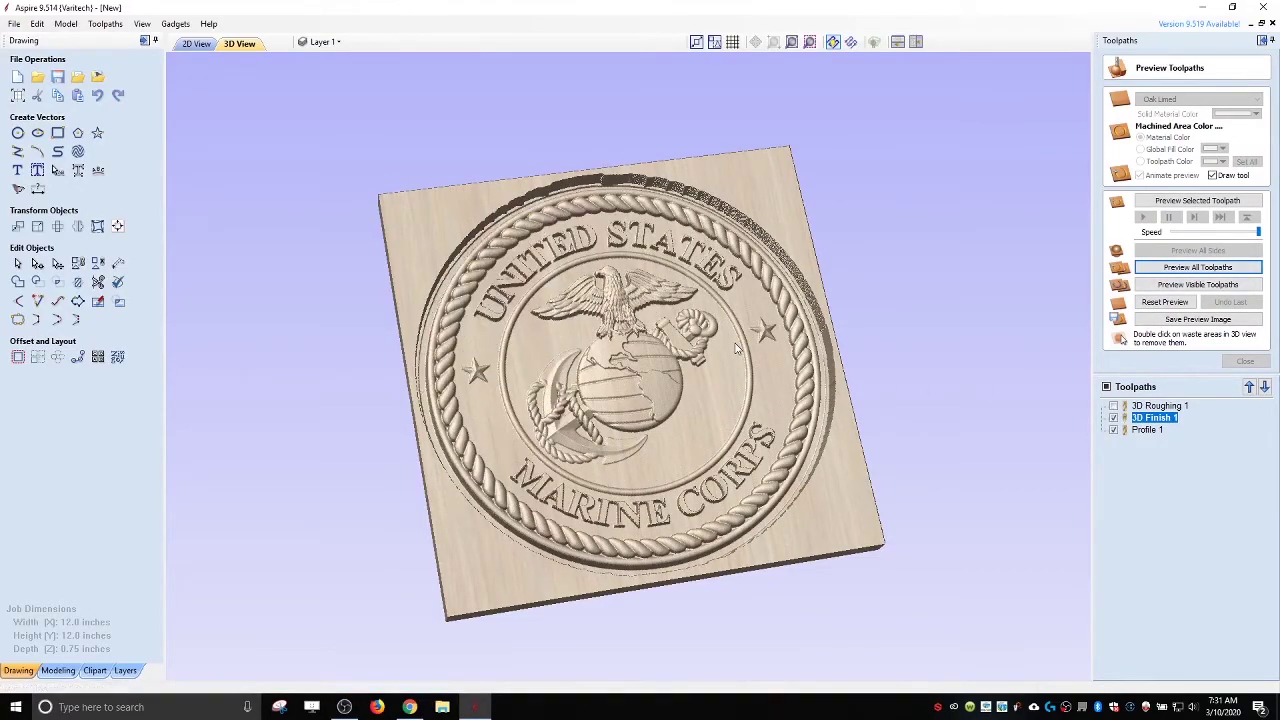
drag(683, 368, 650, 360)
double_click(955, 408)
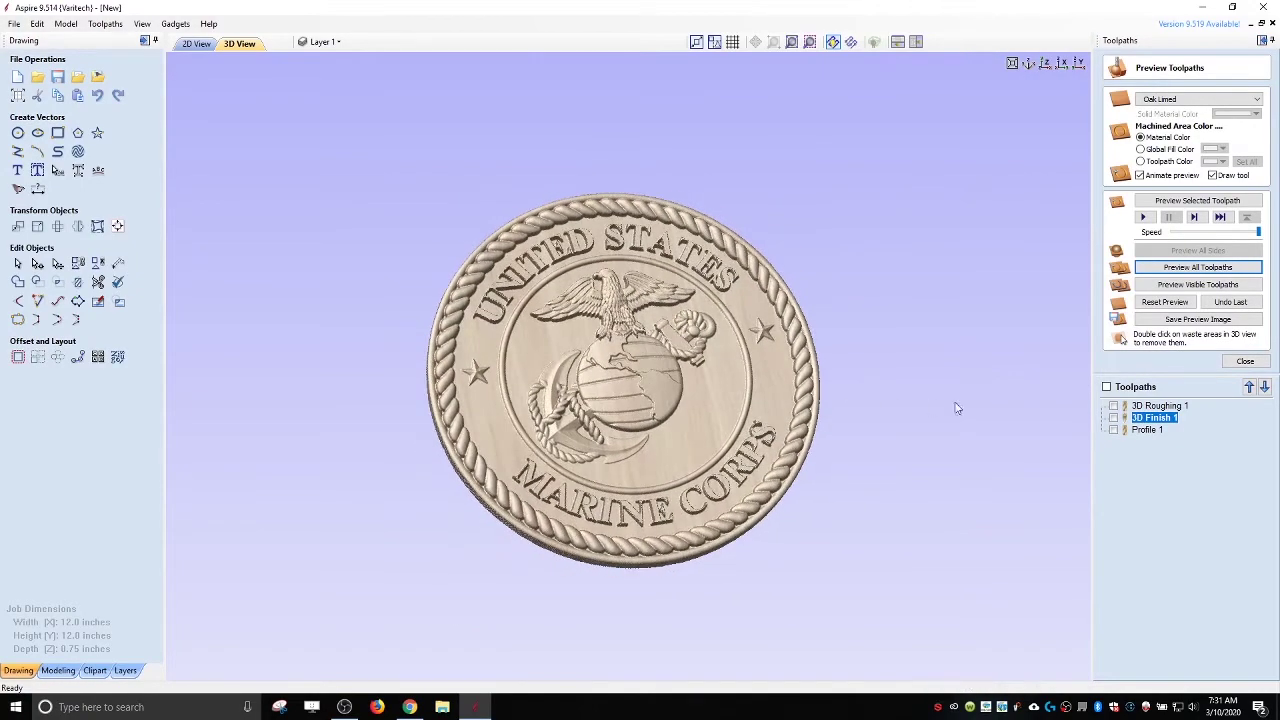
click(1248, 361)
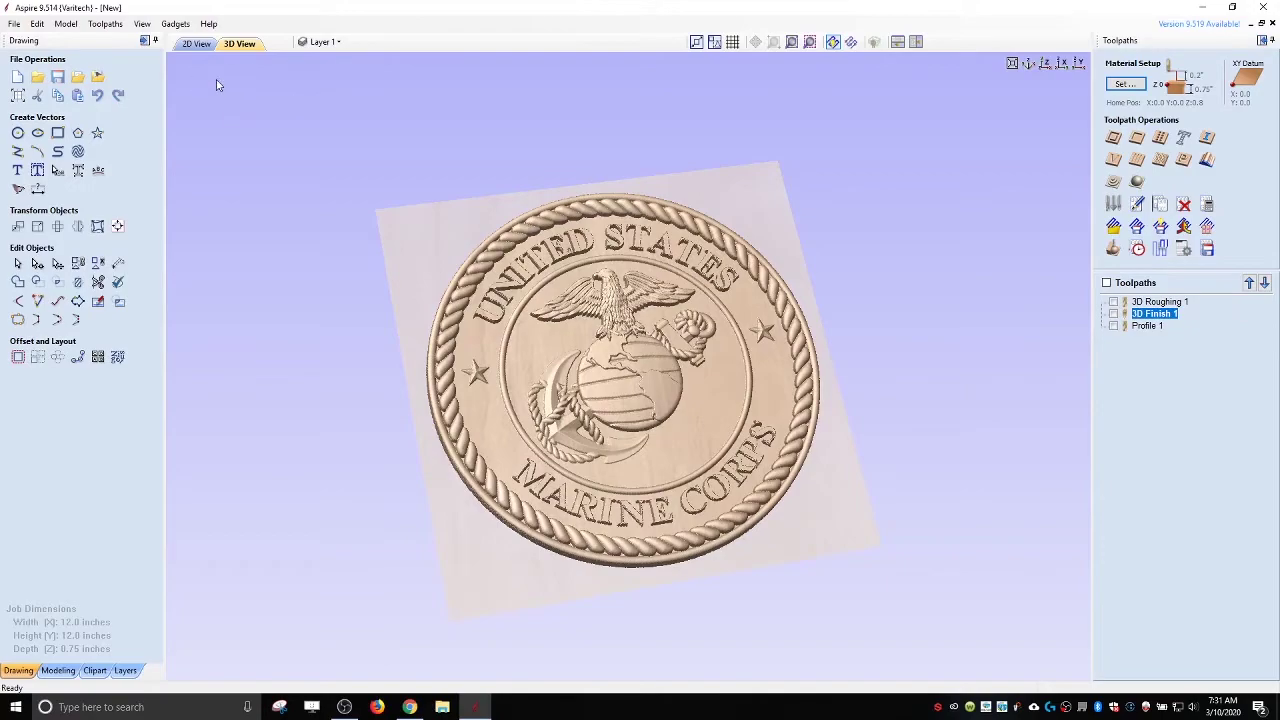
- Save the project as Marines11Inch.crv3d in the Marines folder under Military Seals
click(57, 77)
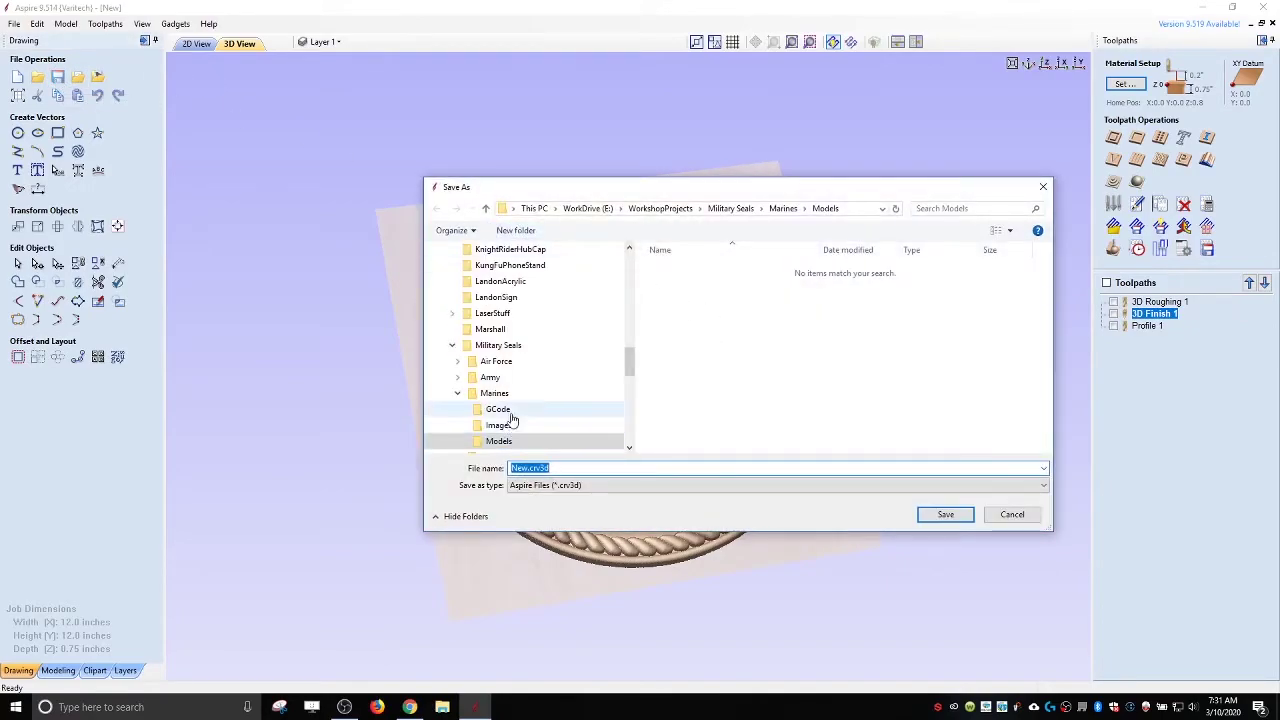
click(494, 393)
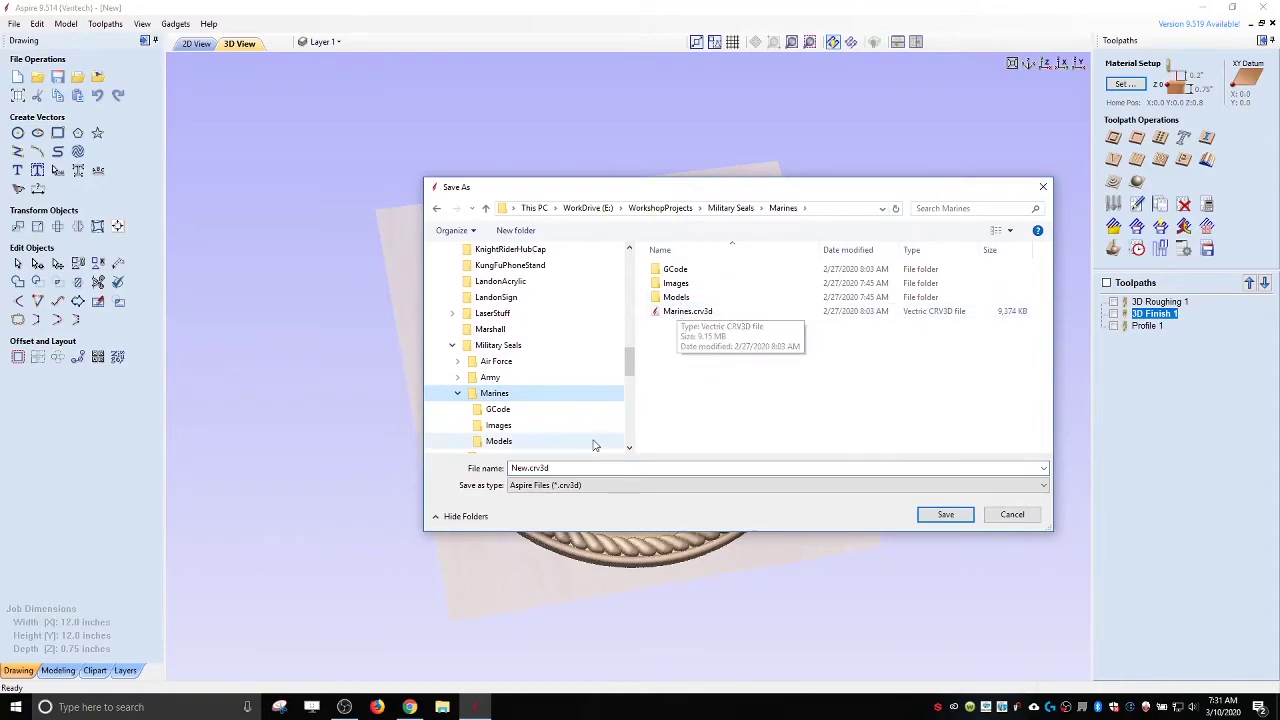
click(686, 311)
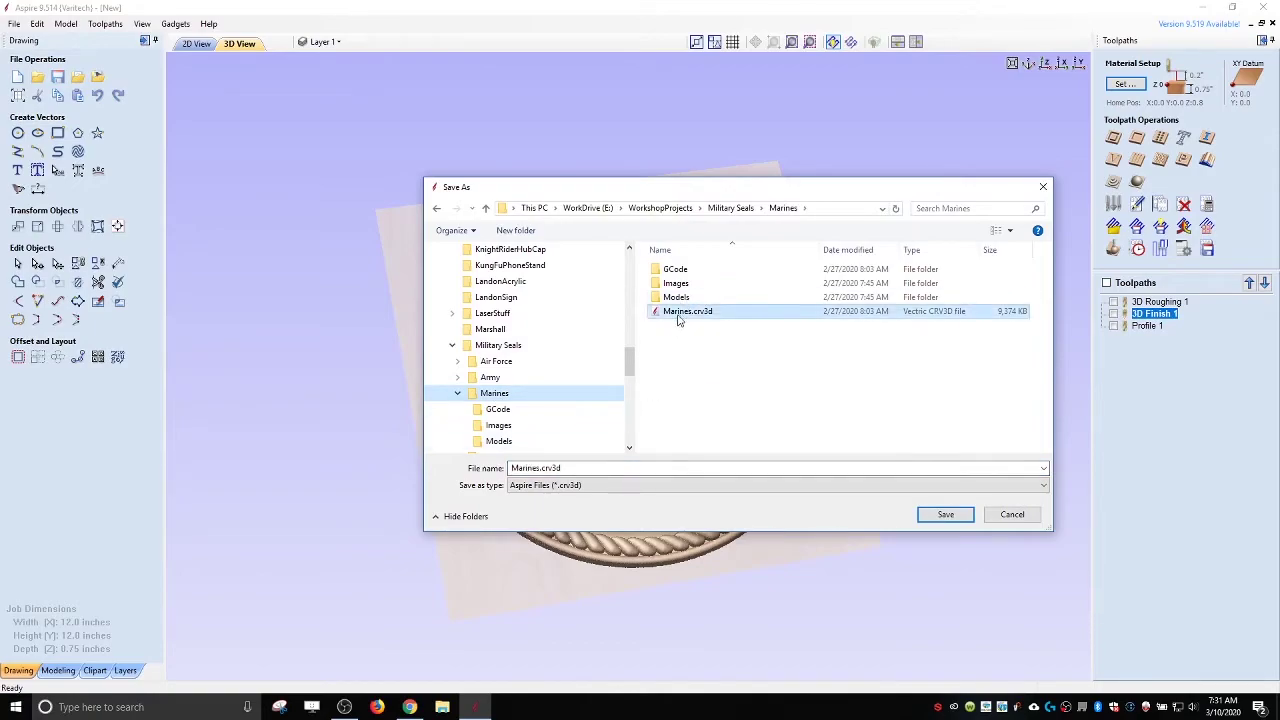
click(536, 467)
click(537, 467)
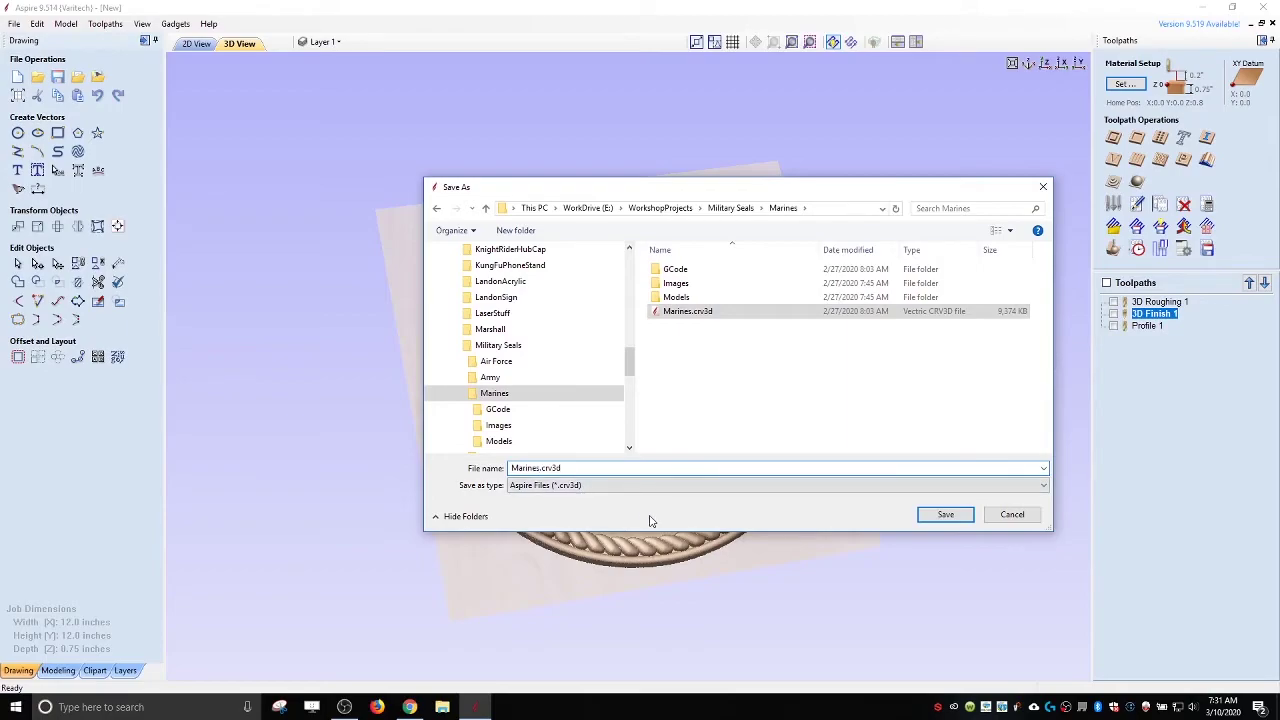
text(11Inch)
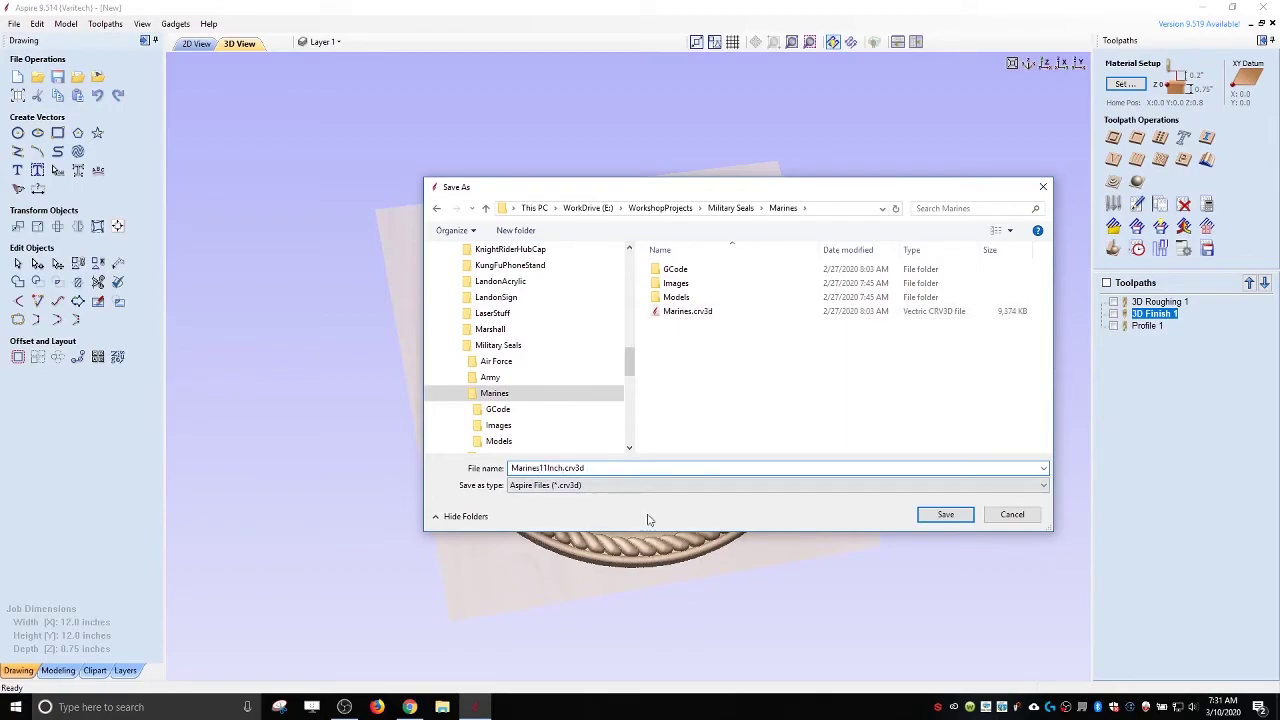
click(943, 514)
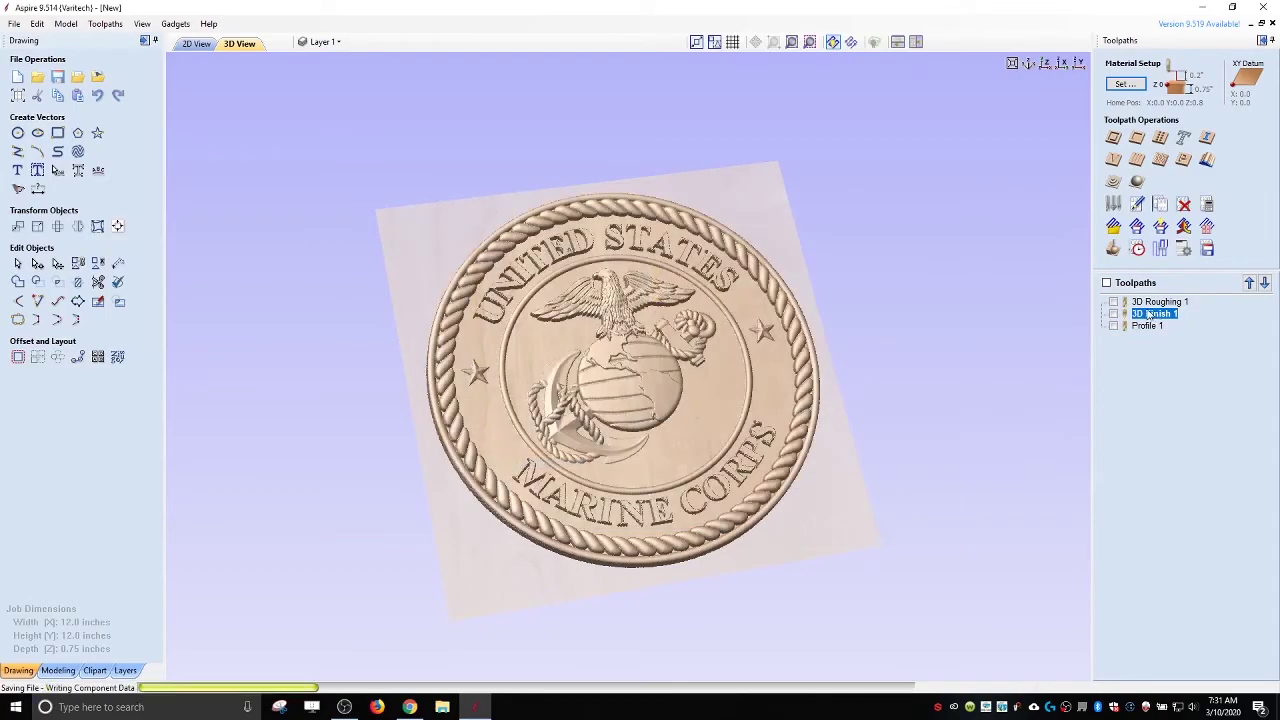
- Make 3D Roughing 1 the only toolpath marked for saving and turn off output of all visible toolpaths to one file
click(1106, 283)
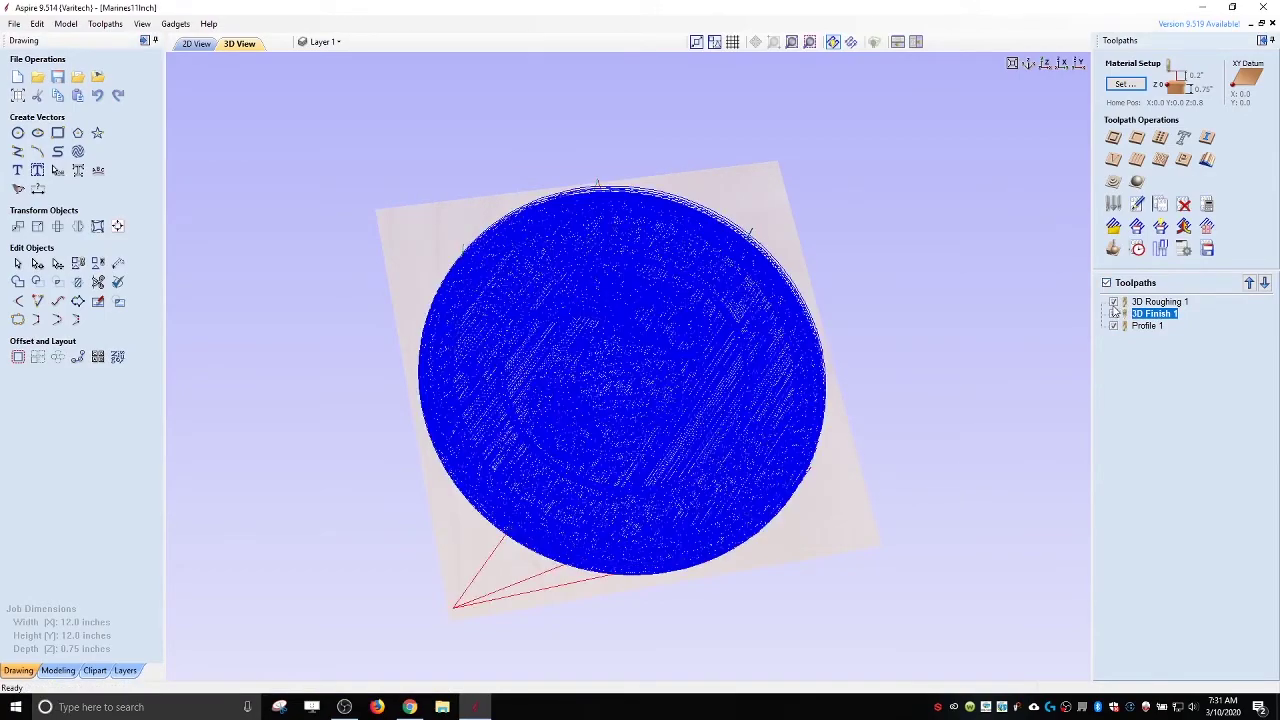
click(1207, 249)
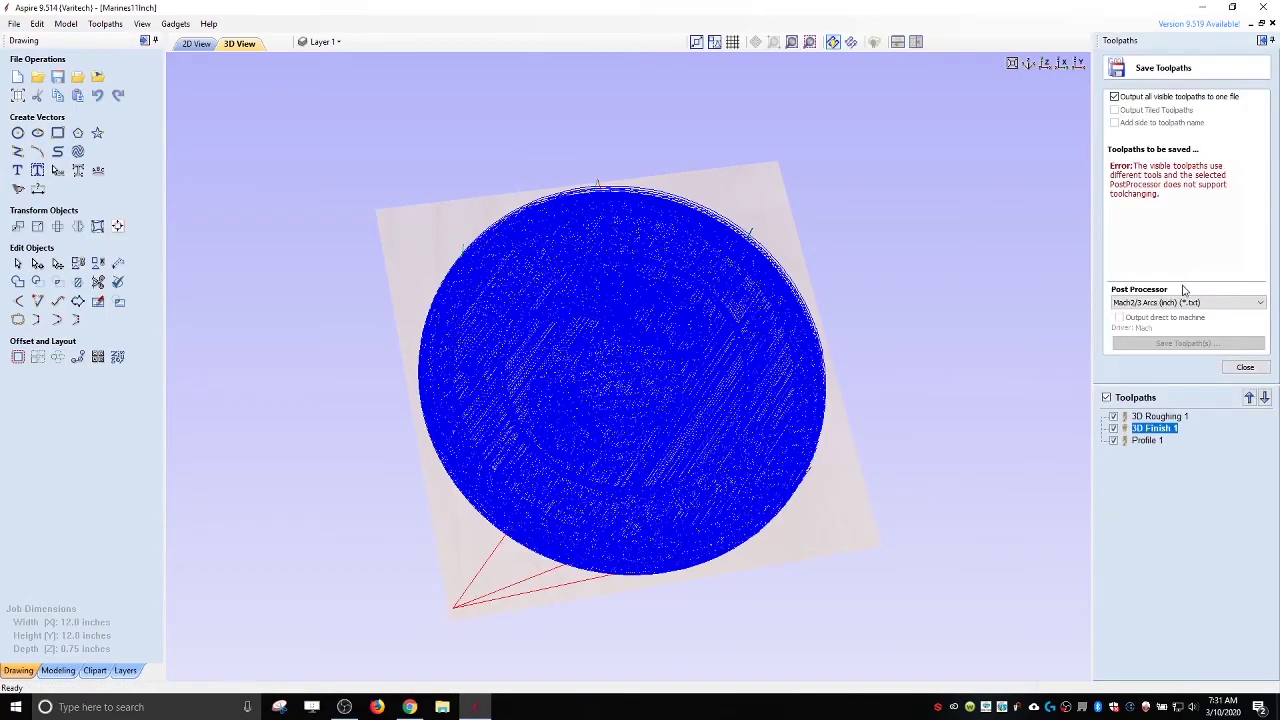
click(1113, 429)
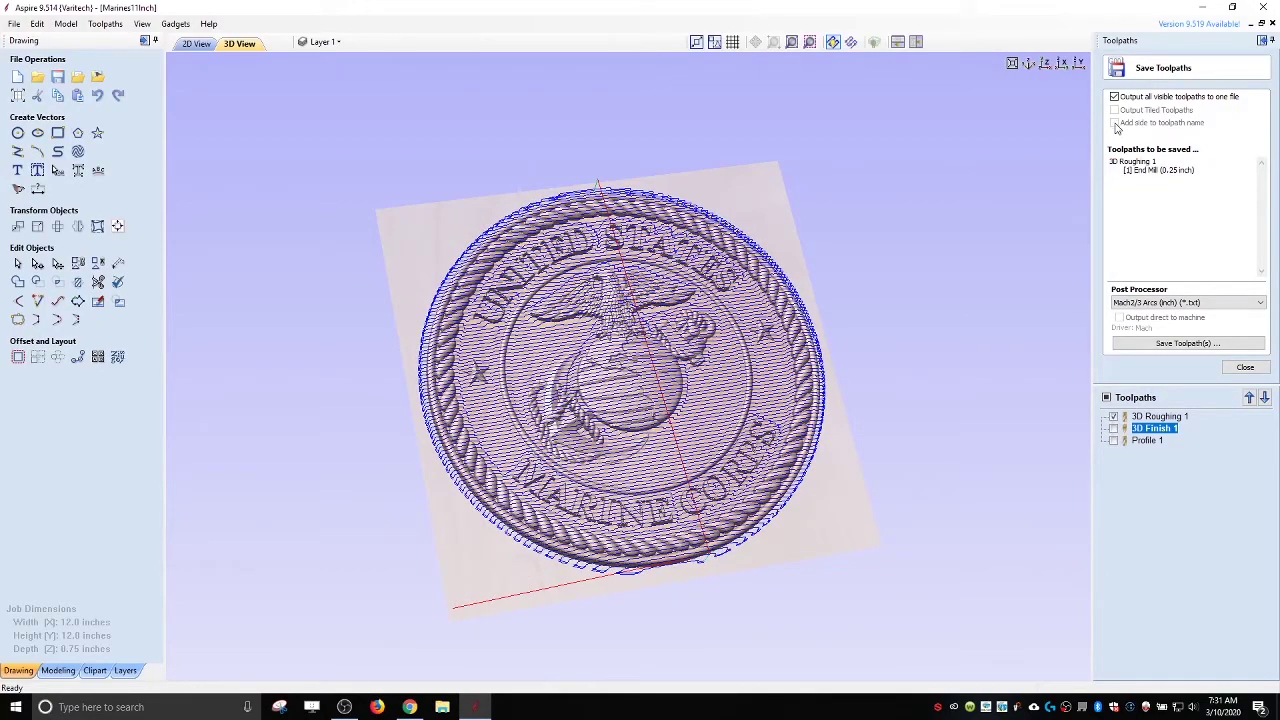
click(1115, 97)
click(1160, 416)
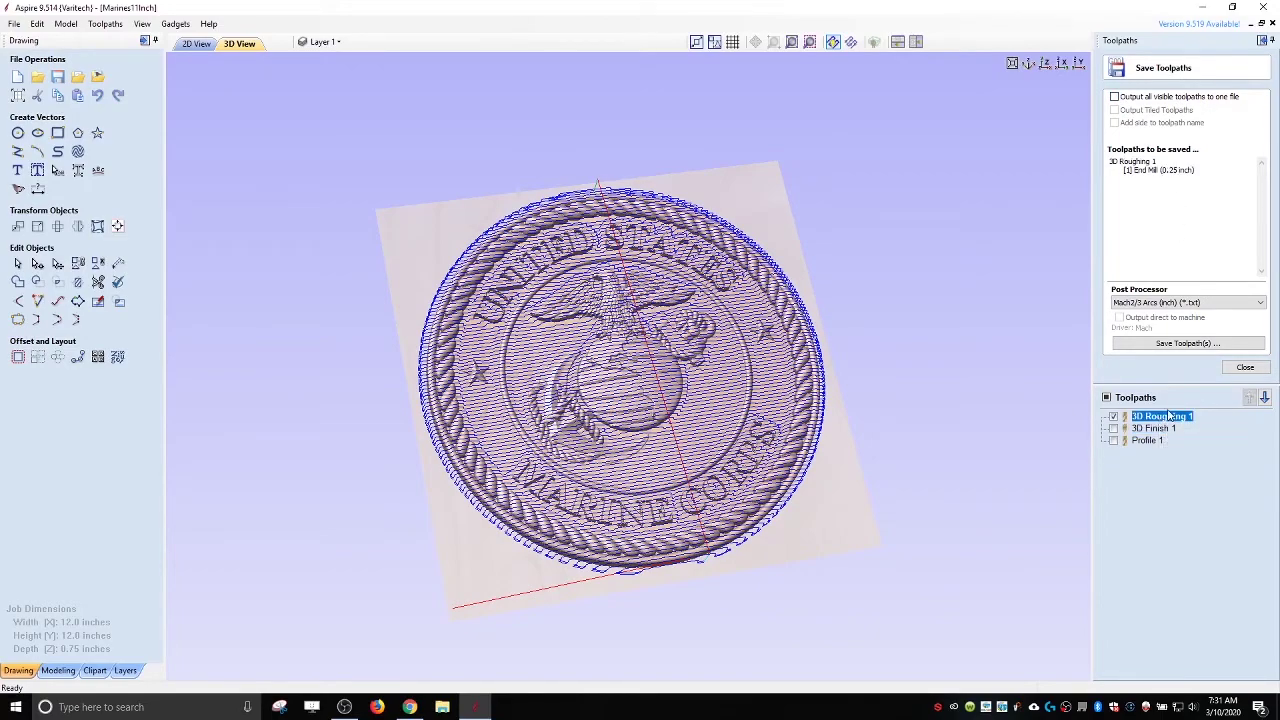
- Save the roughing toolpath as 3D Roughing 1.txt in a new GCode11Inch folder inside the Marines folder
click(1186, 343)
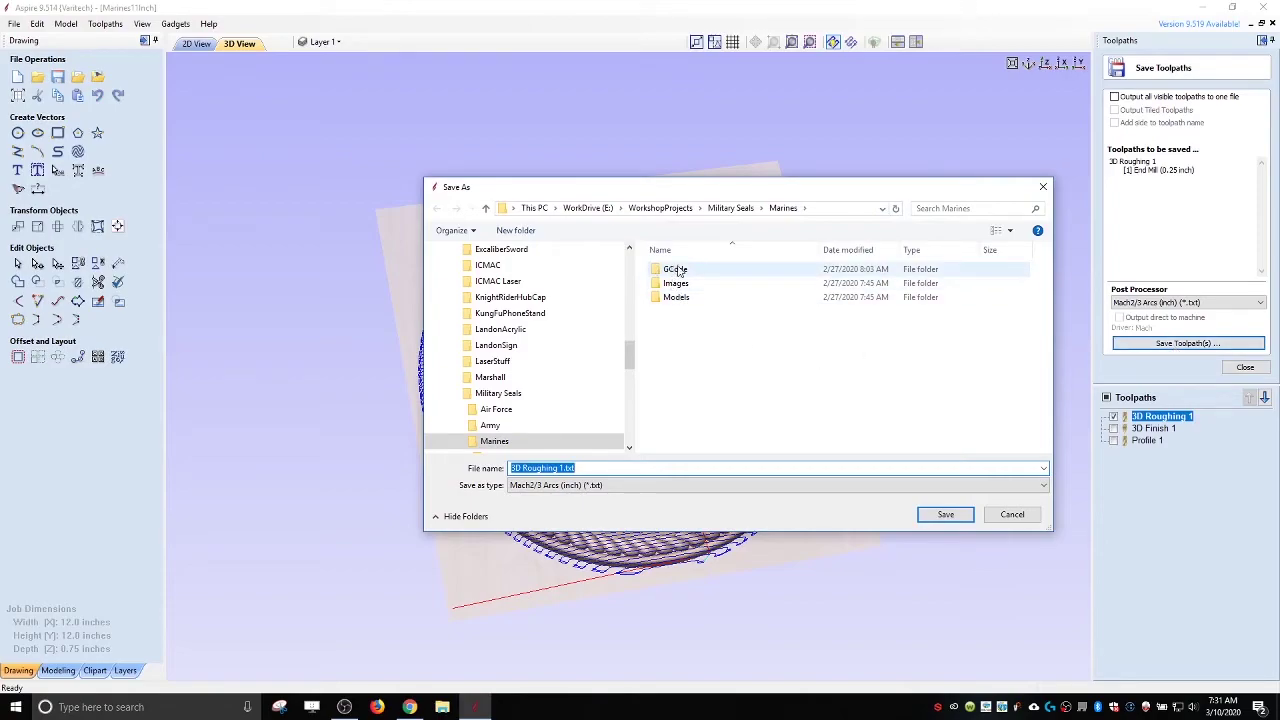
right_click(690, 341)
mouse_move(643, 569)
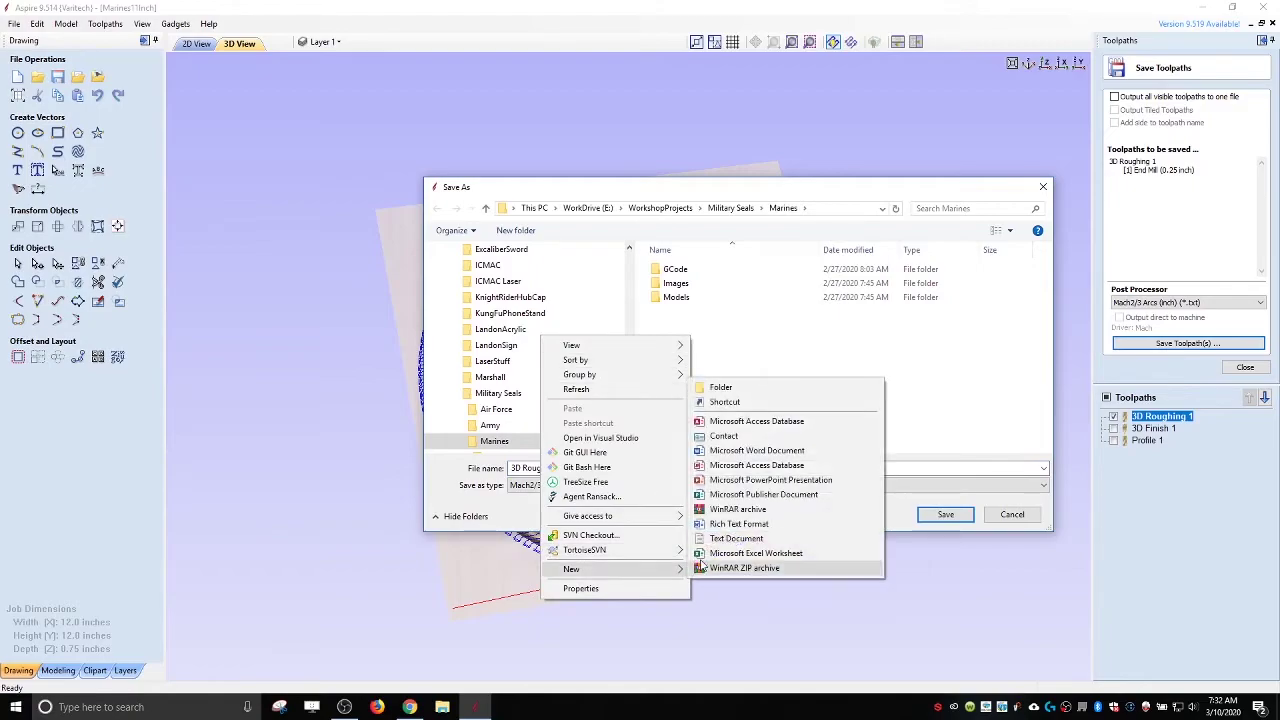
click(745, 390)
text(G)
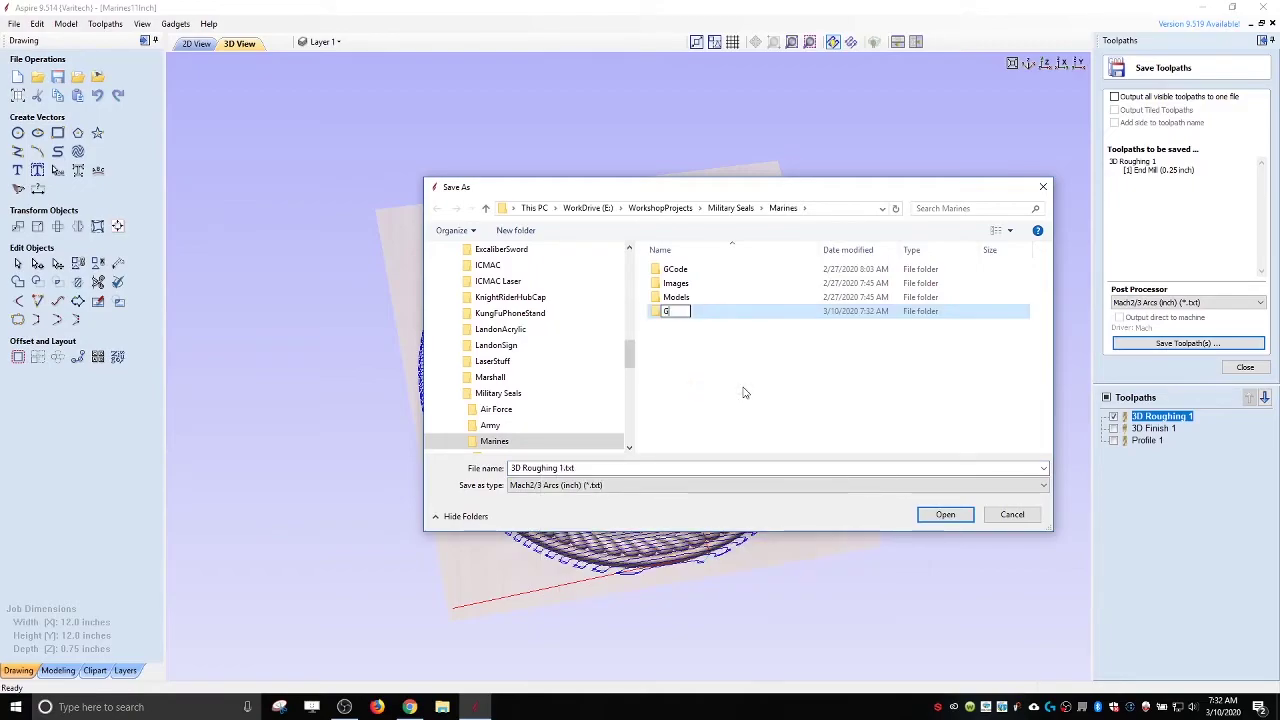
text(Code11)
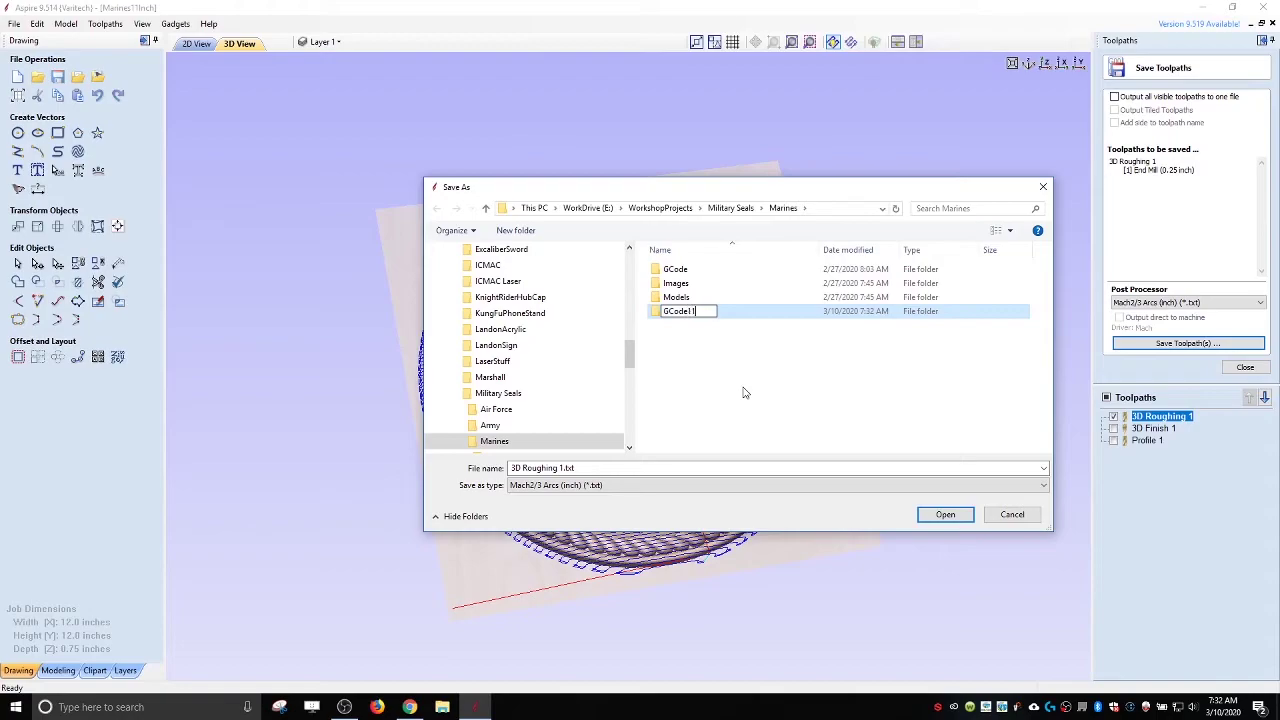
text(Inch)
key(Return)
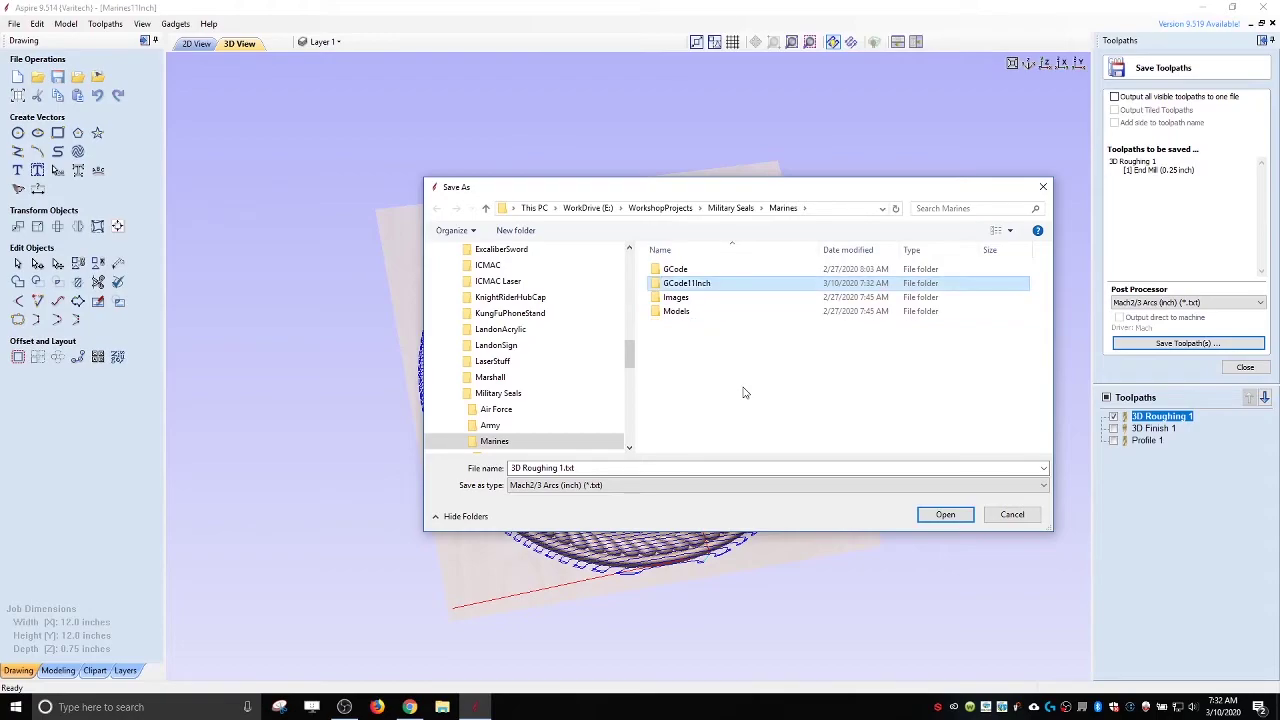
double_click(688, 283)
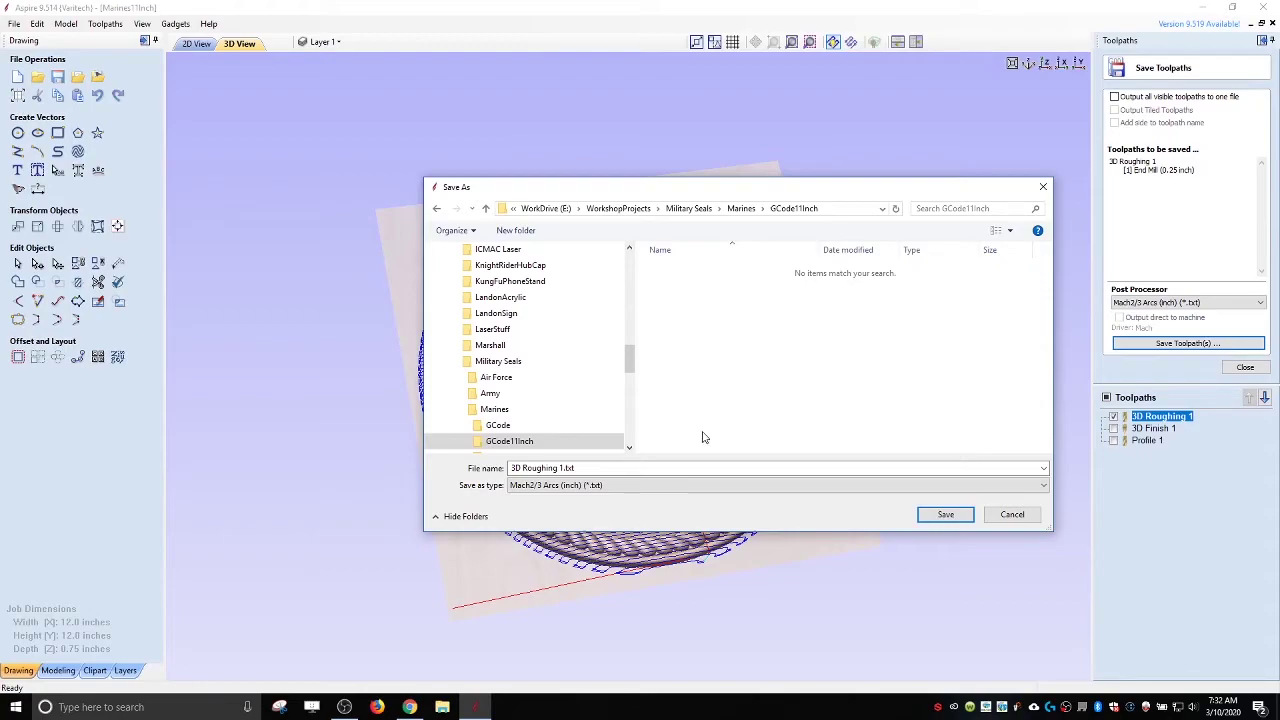
click(940, 516)
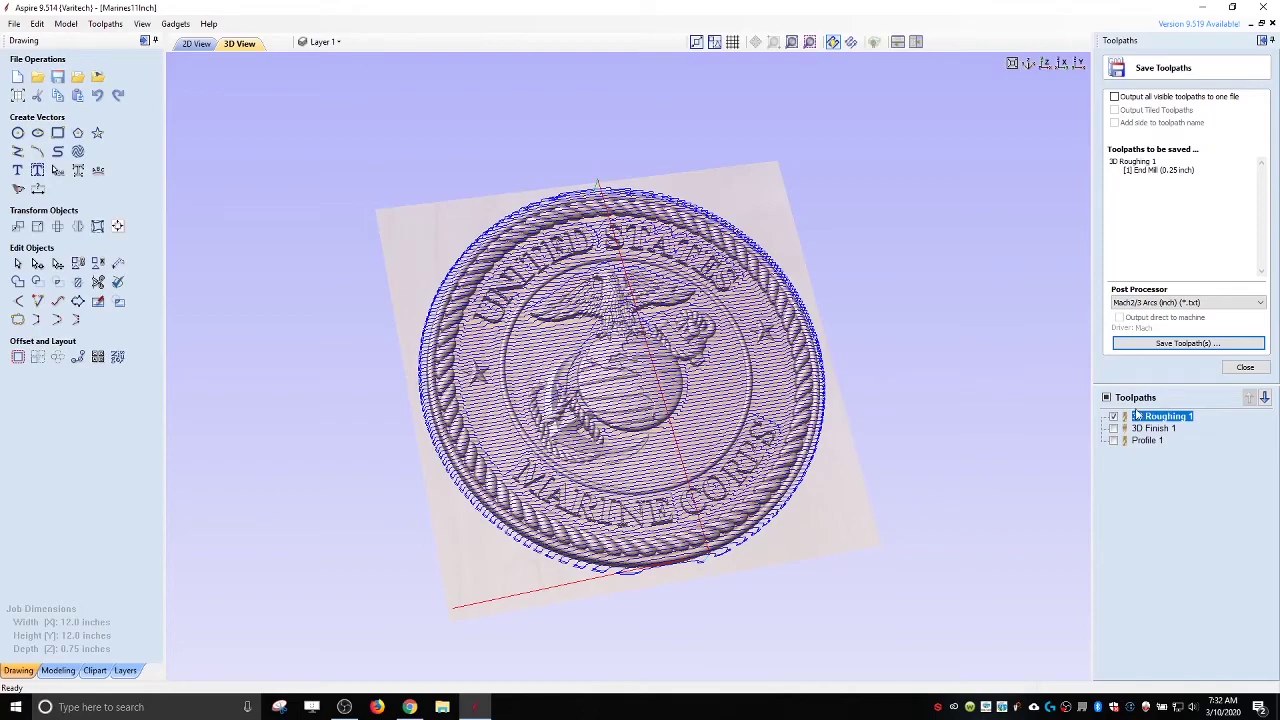
- Make 3D Finish 1 the only toolpath marked for saving and save it as 3D Finish 1.txt in the GCode11Inch folder
click(1113, 418)
click(1113, 428)
click(1152, 429)
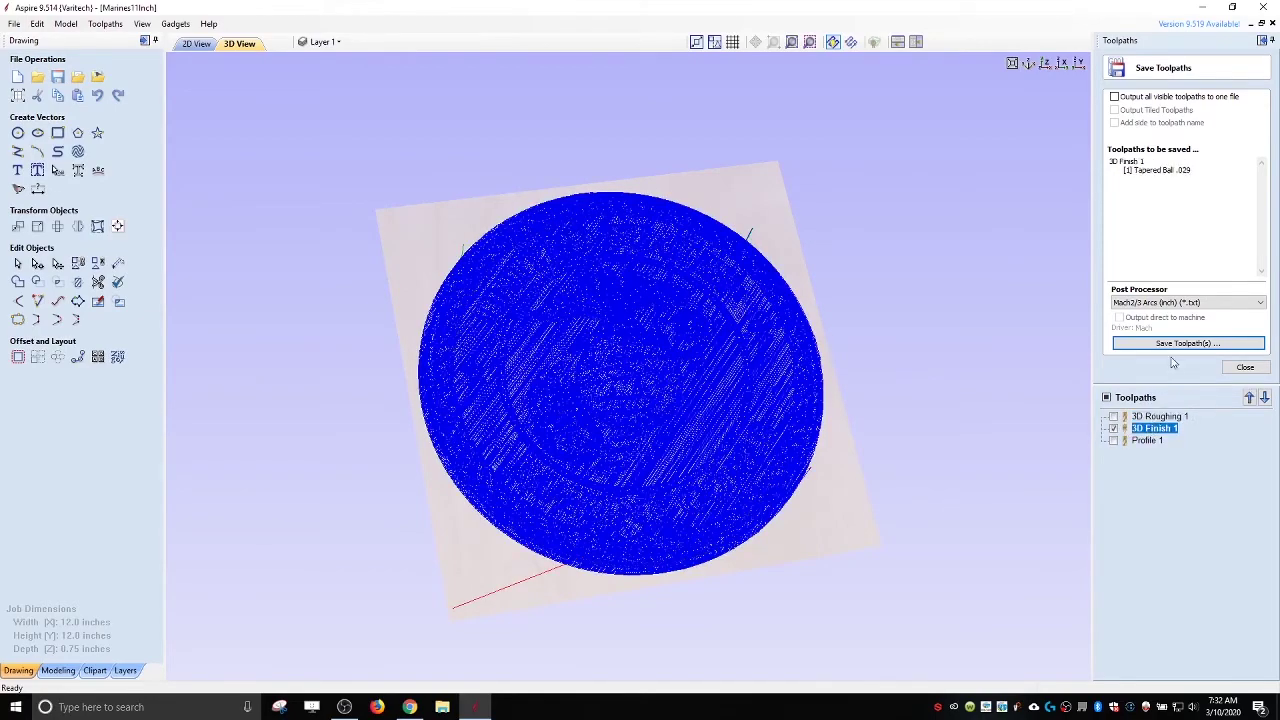
click(1180, 344)
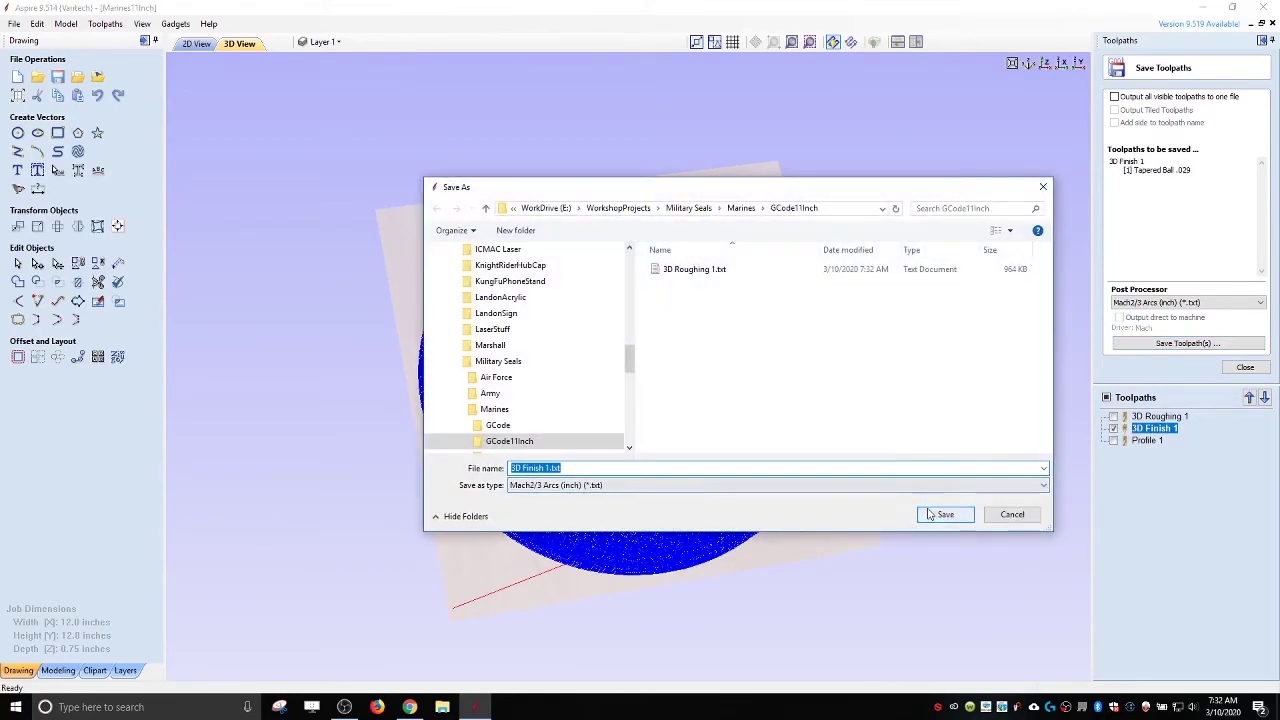
click(945, 514)
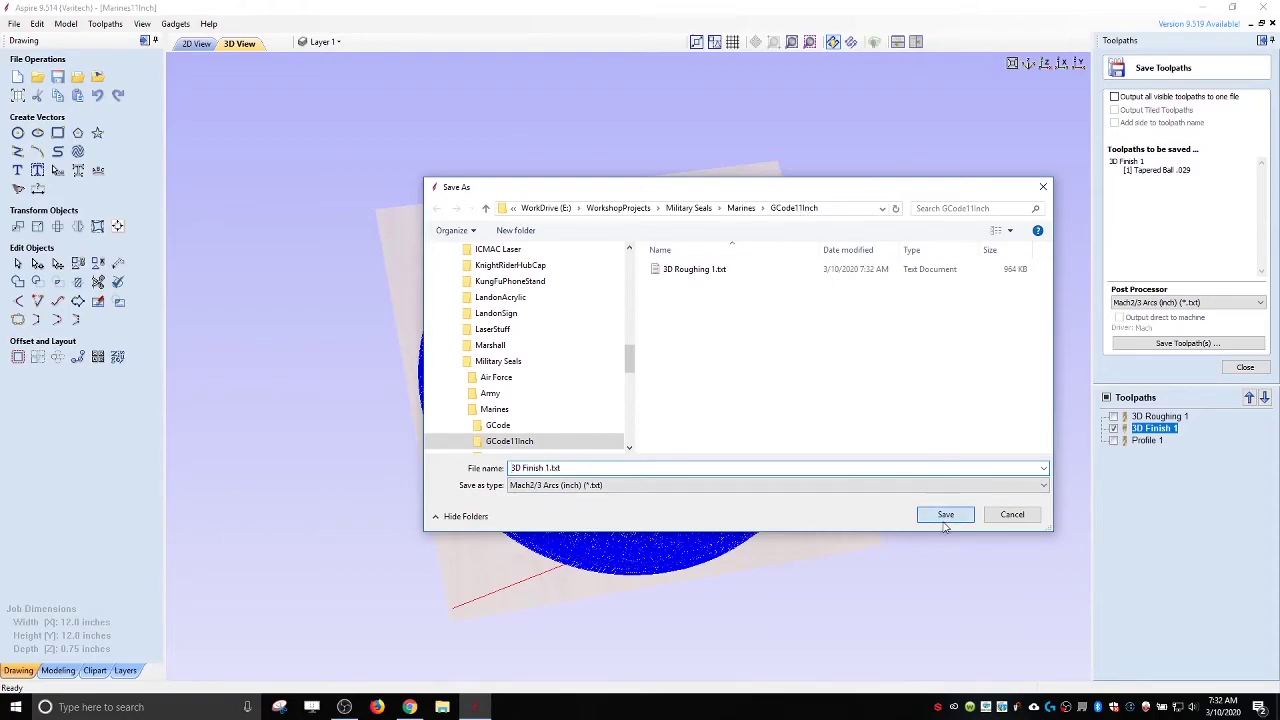
- Save only the profile toolpath as Profile 1.txt in the GCode11Inch folder and finish saving toolpaths
click(1114, 441)
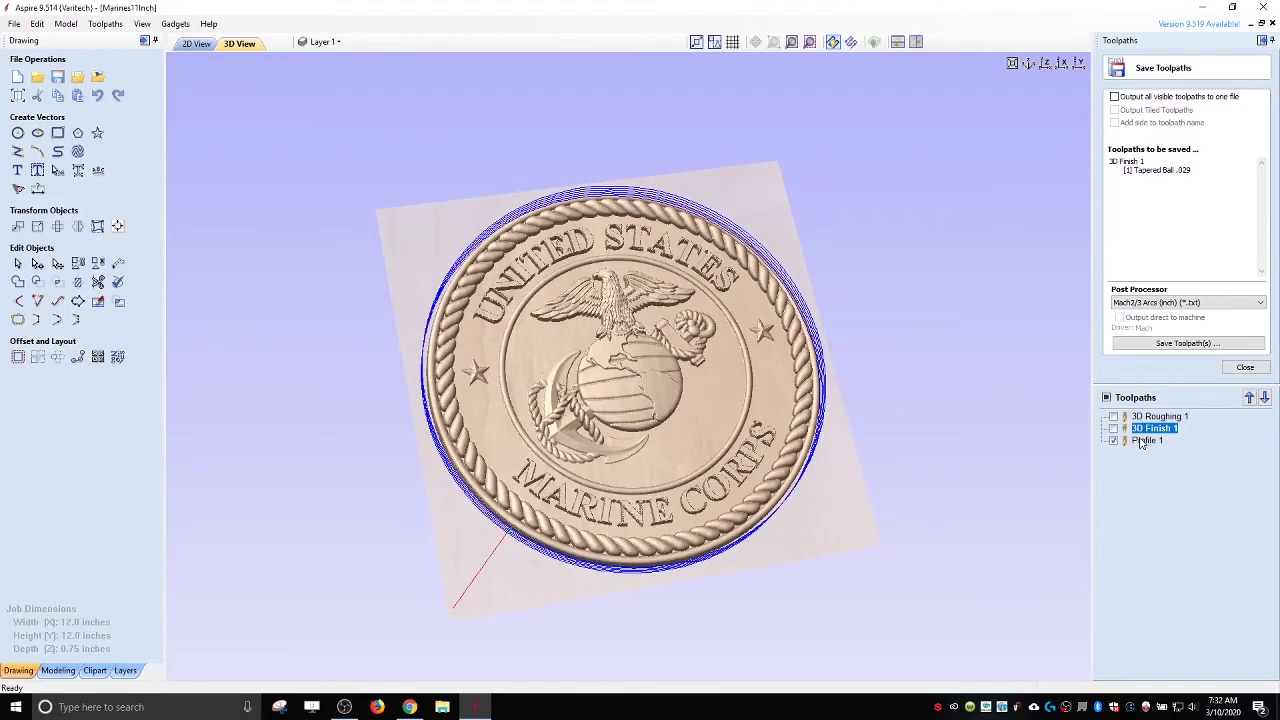
click(1162, 344)
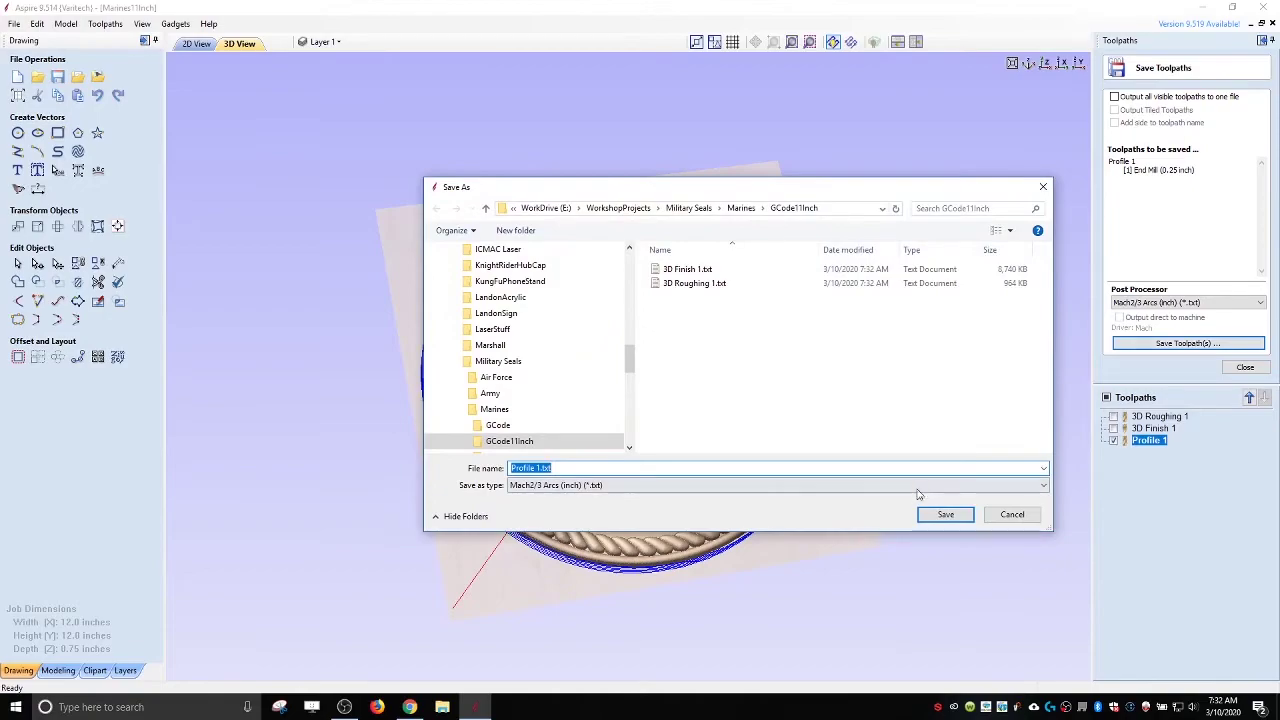
click(942, 513)
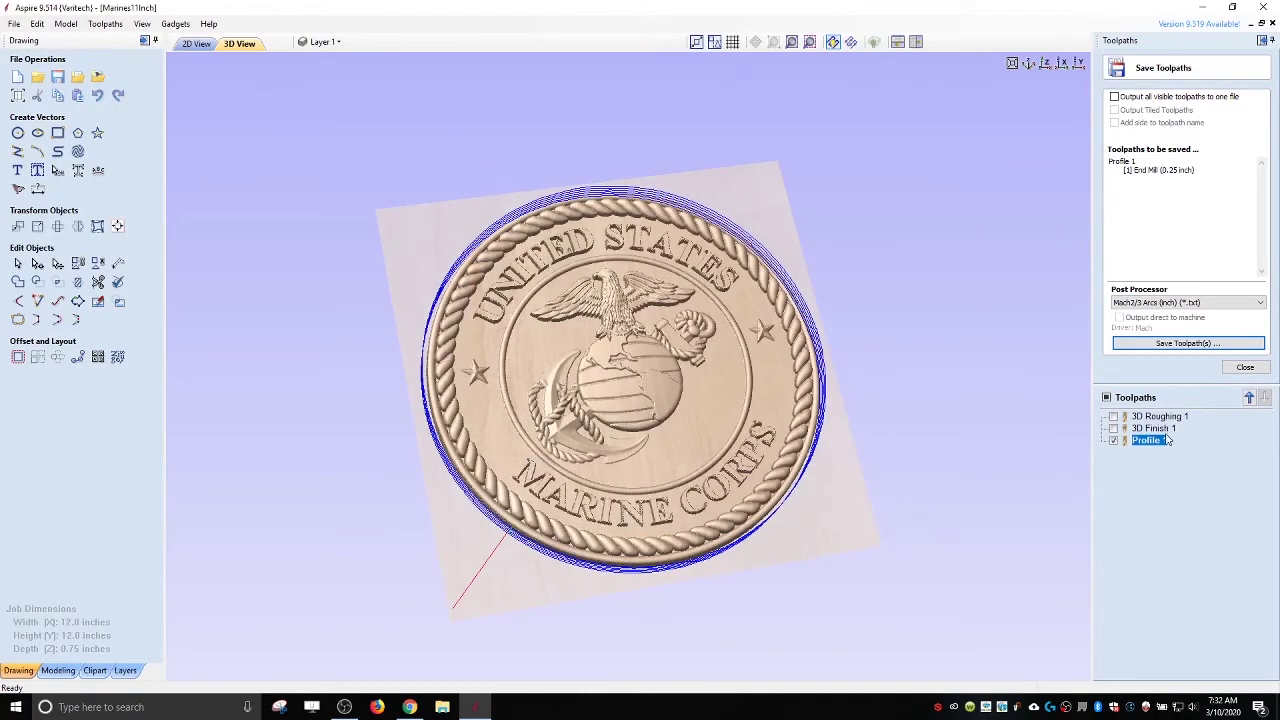
click(1245, 367)
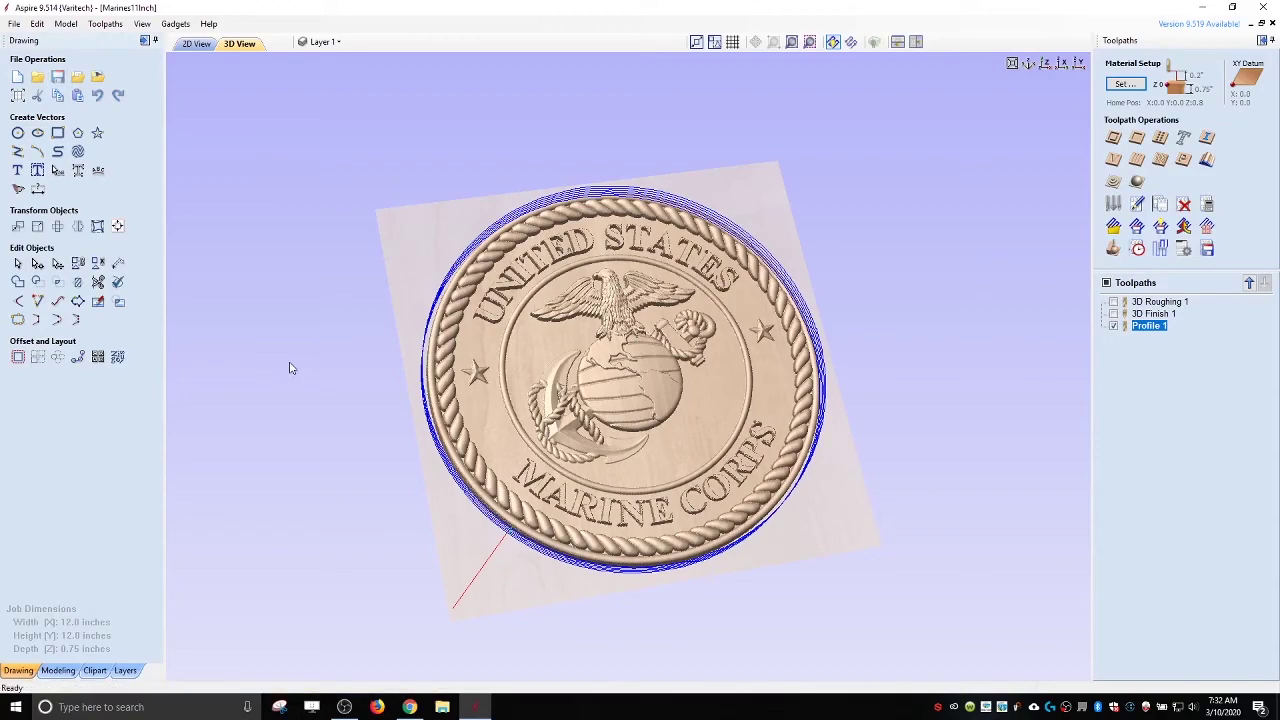
- Show the 3D Roughing 1 and 3D Finish 1 toolpaths together with Profile 1 on the 3D seal
drag(797, 580, 809, 437)
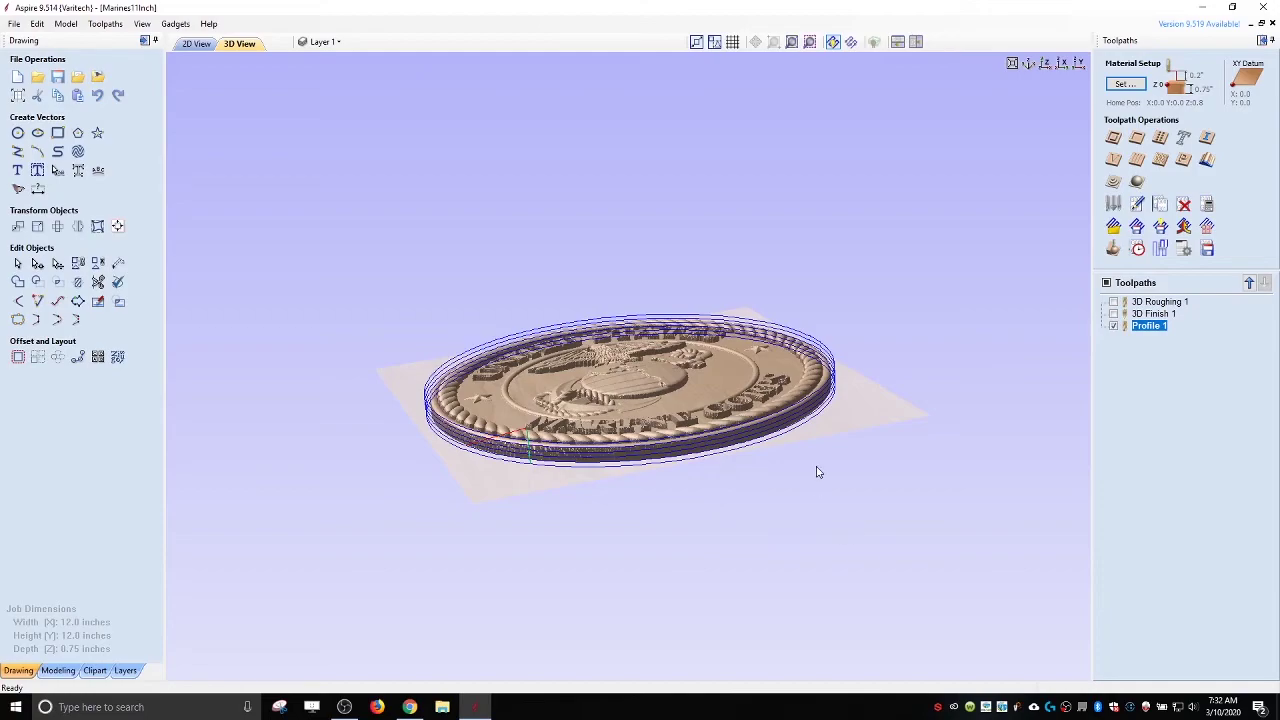
drag(816, 466, 756, 552)
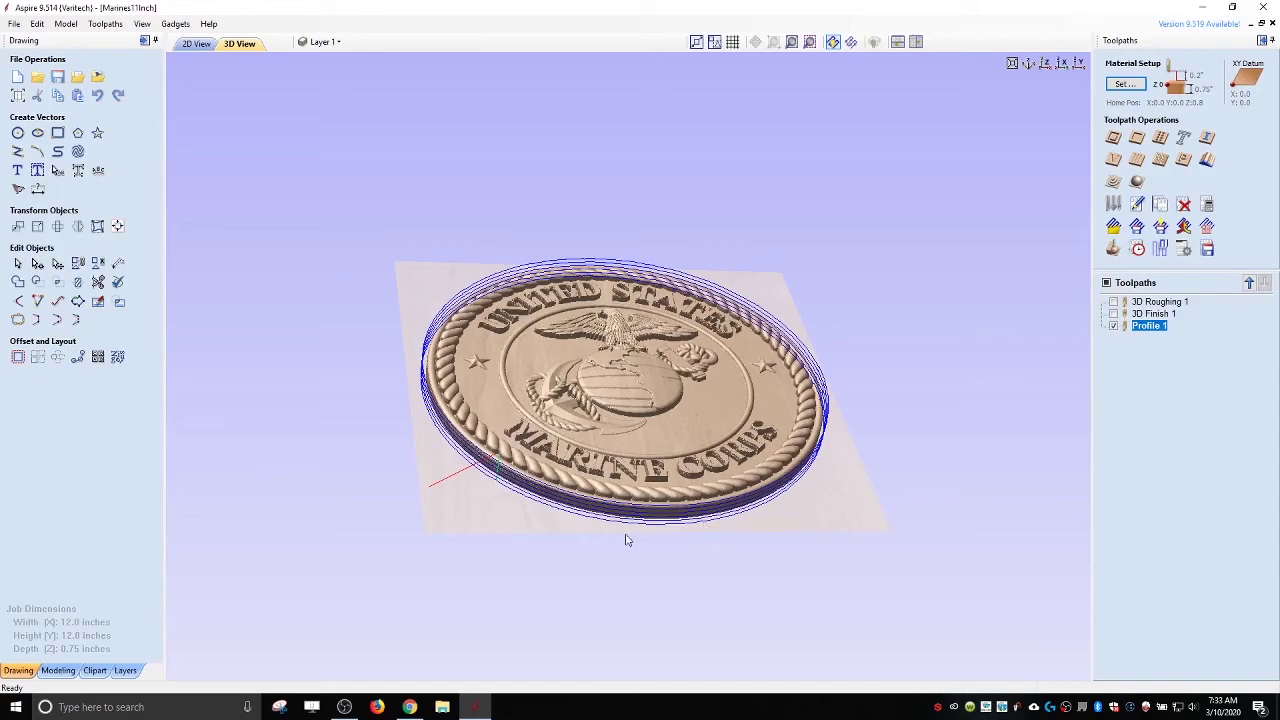
drag(463, 503, 545, 530)
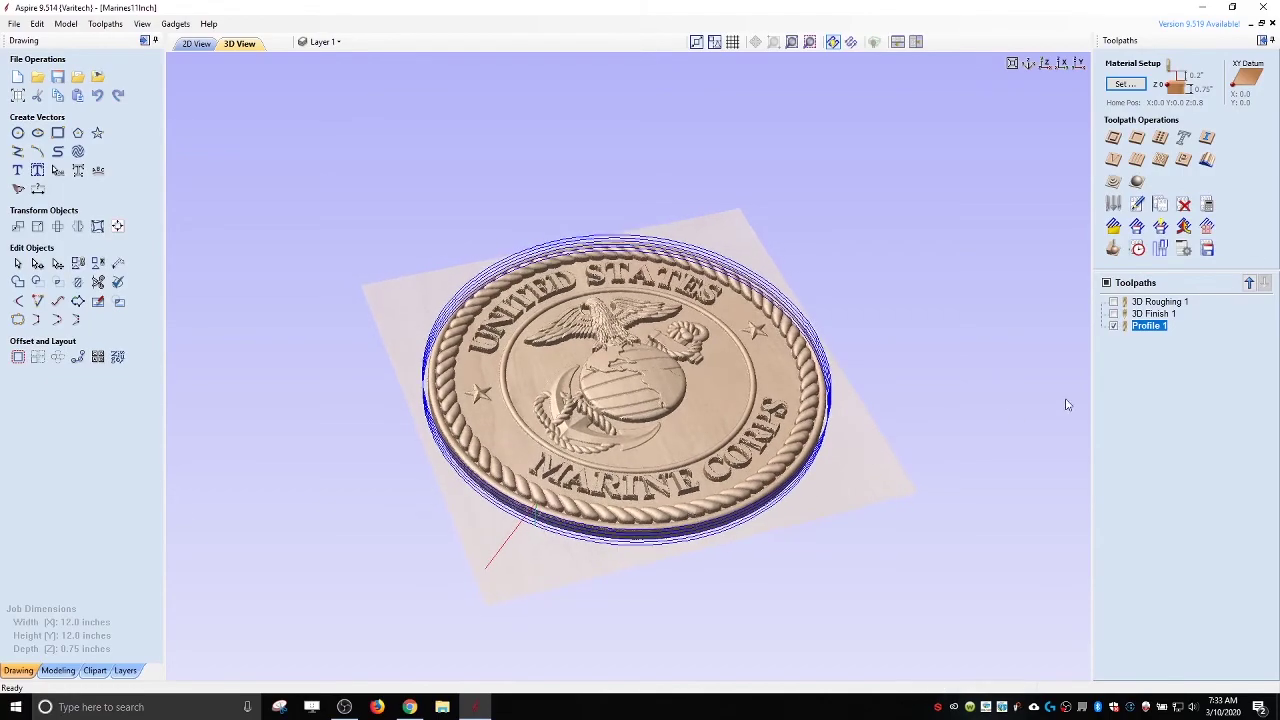
click(1113, 301)
click(1113, 313)
drag(903, 406, 767, 425)
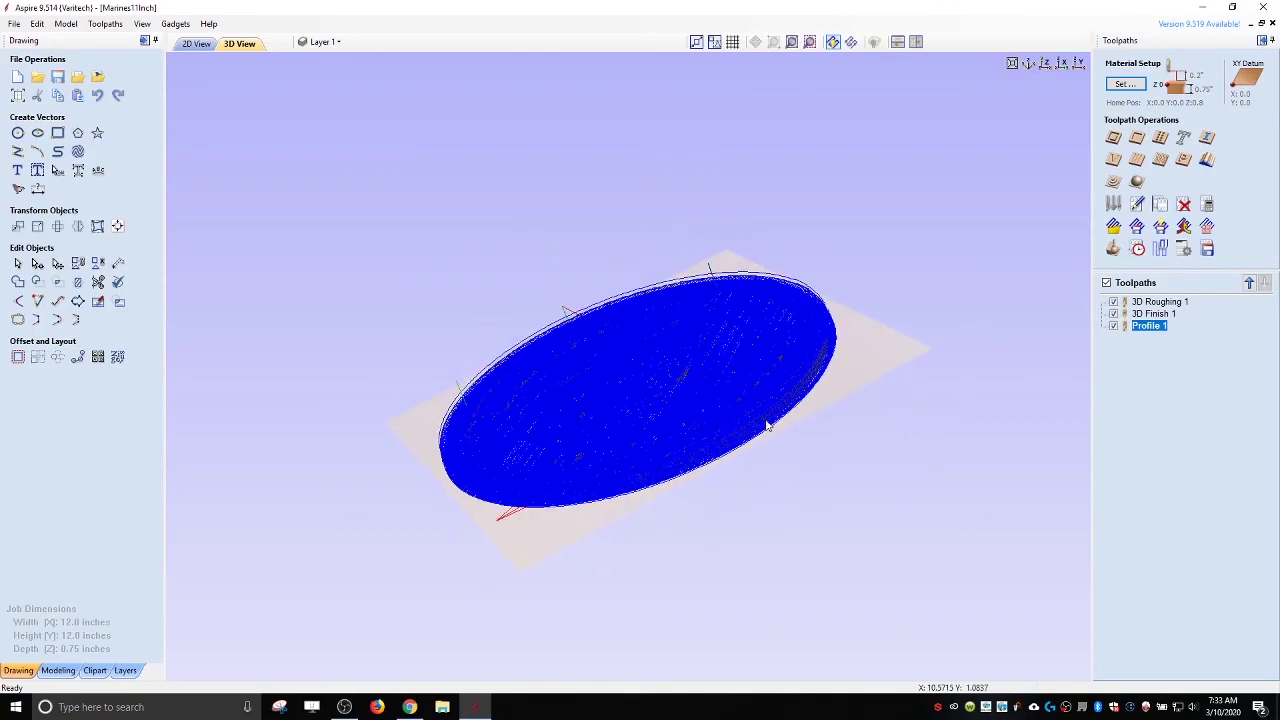
drag(451, 471, 787, 493)
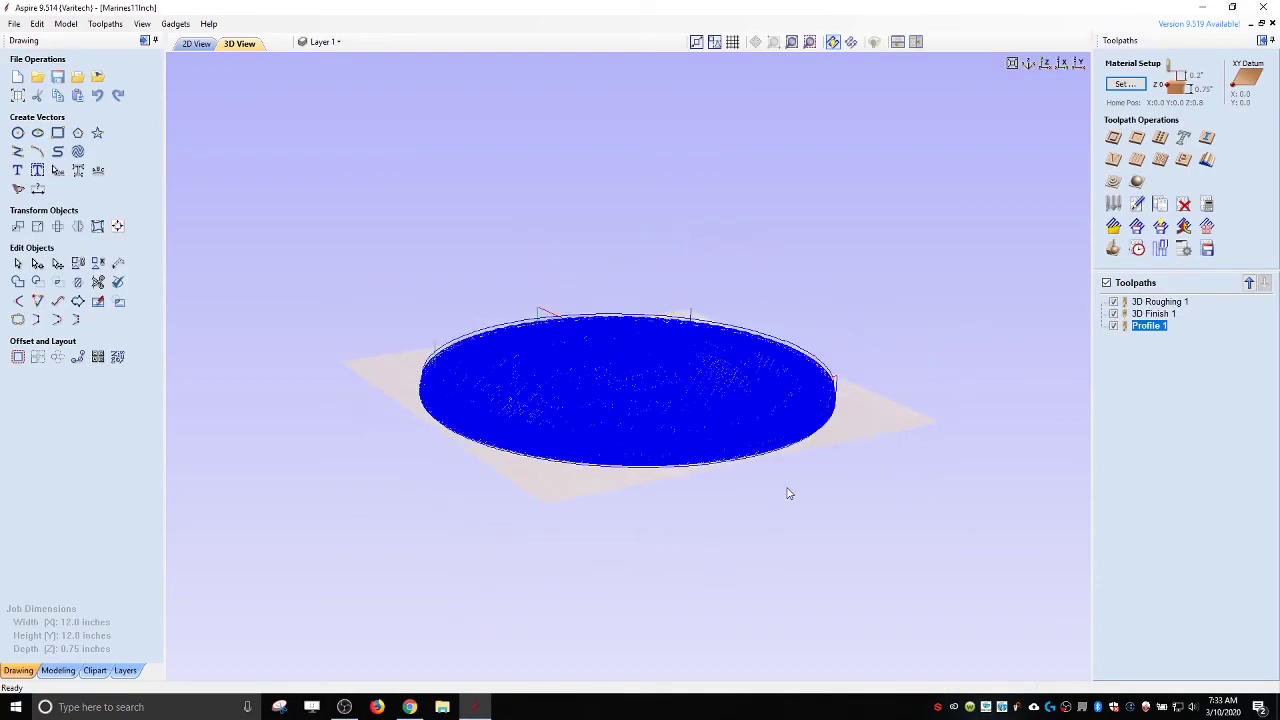